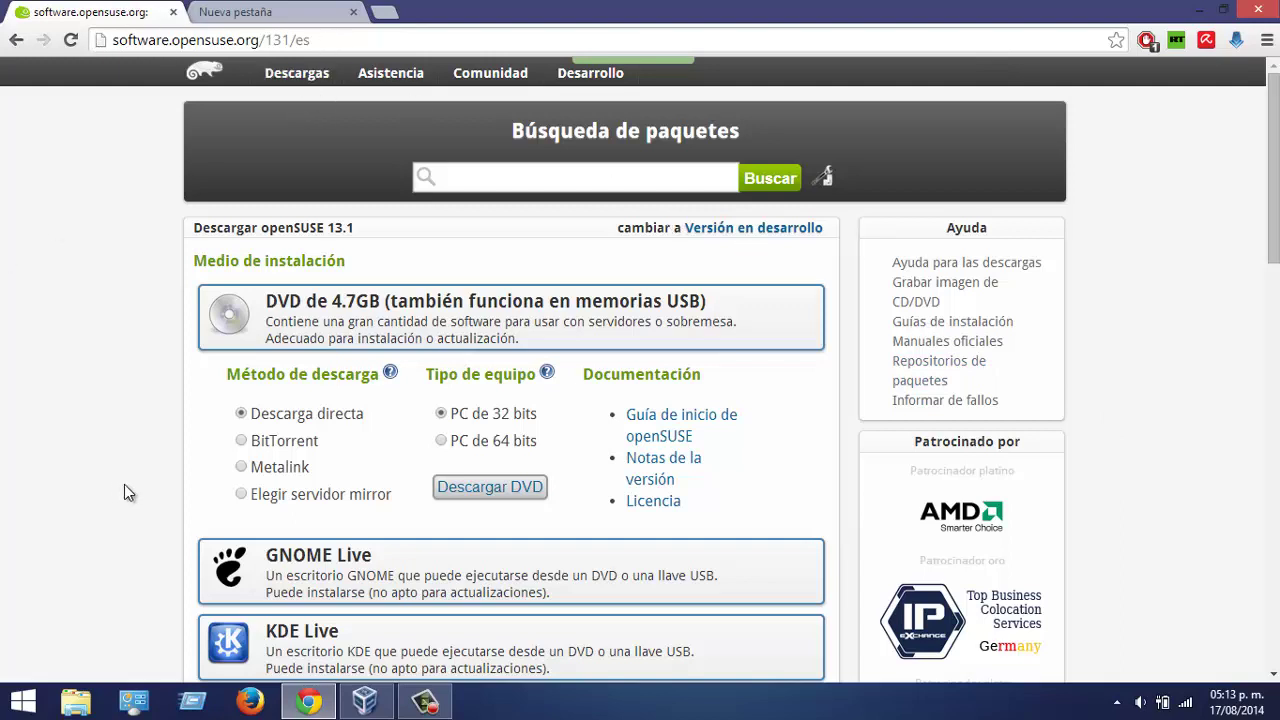
Step: Request the direct download of the 32-bit openSUSE 13.1 DVD and dismiss the download dialog
{"action": "left_click", "coordinate": [503, 496]}
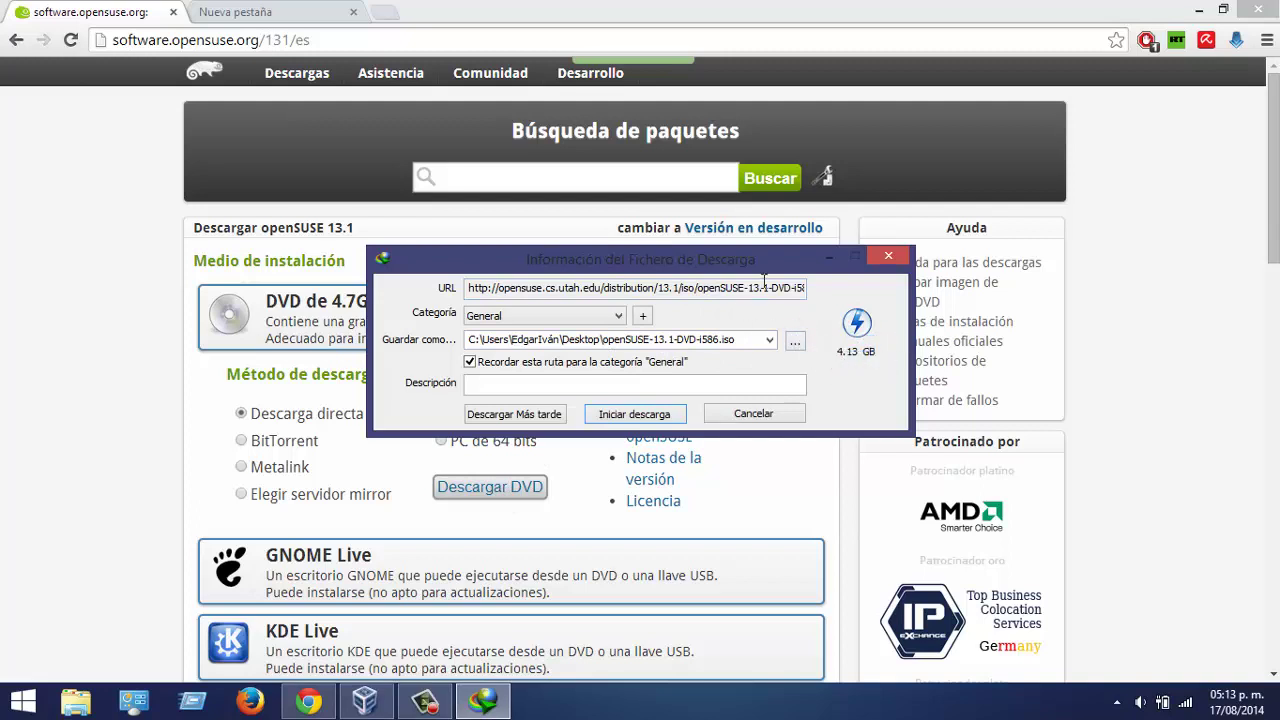
{"action": "left_click", "coordinate": [887, 258]}
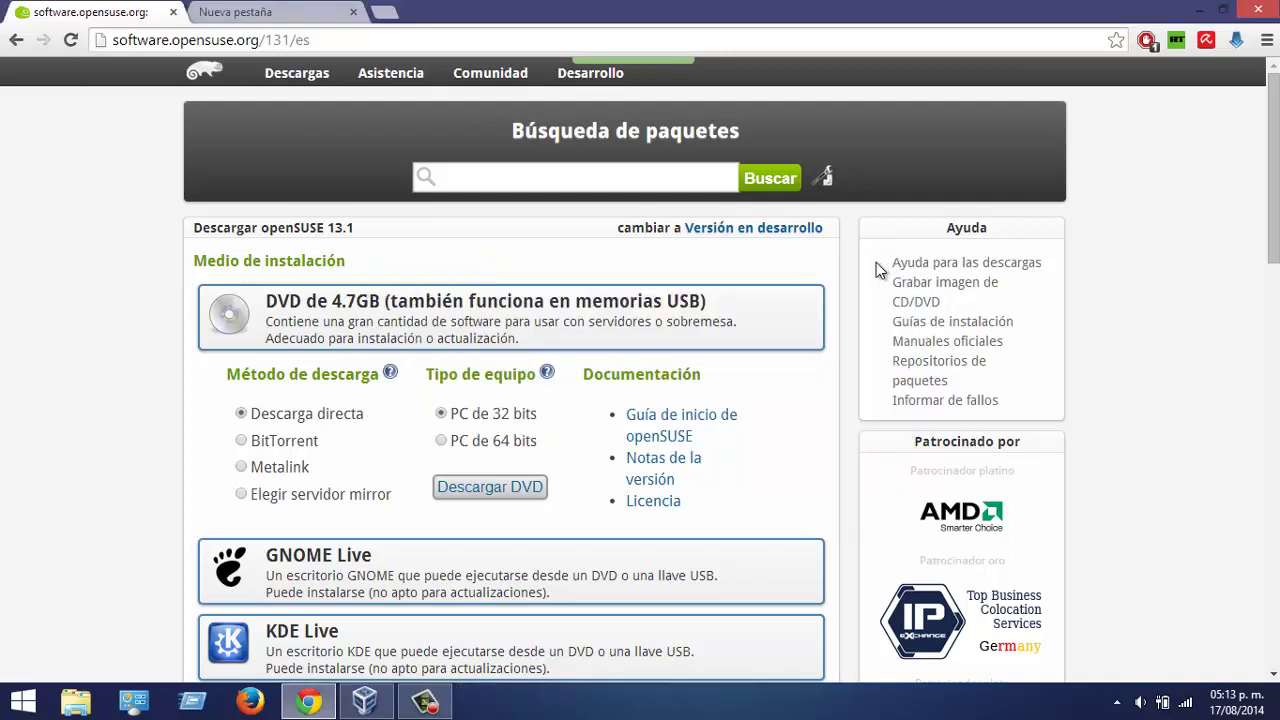
Step: Put the browser away, switch to Oracle VM VirtualBox and move its window nearer the middle of the desktop
{"action": "left_click", "coordinate": [316, 705]}
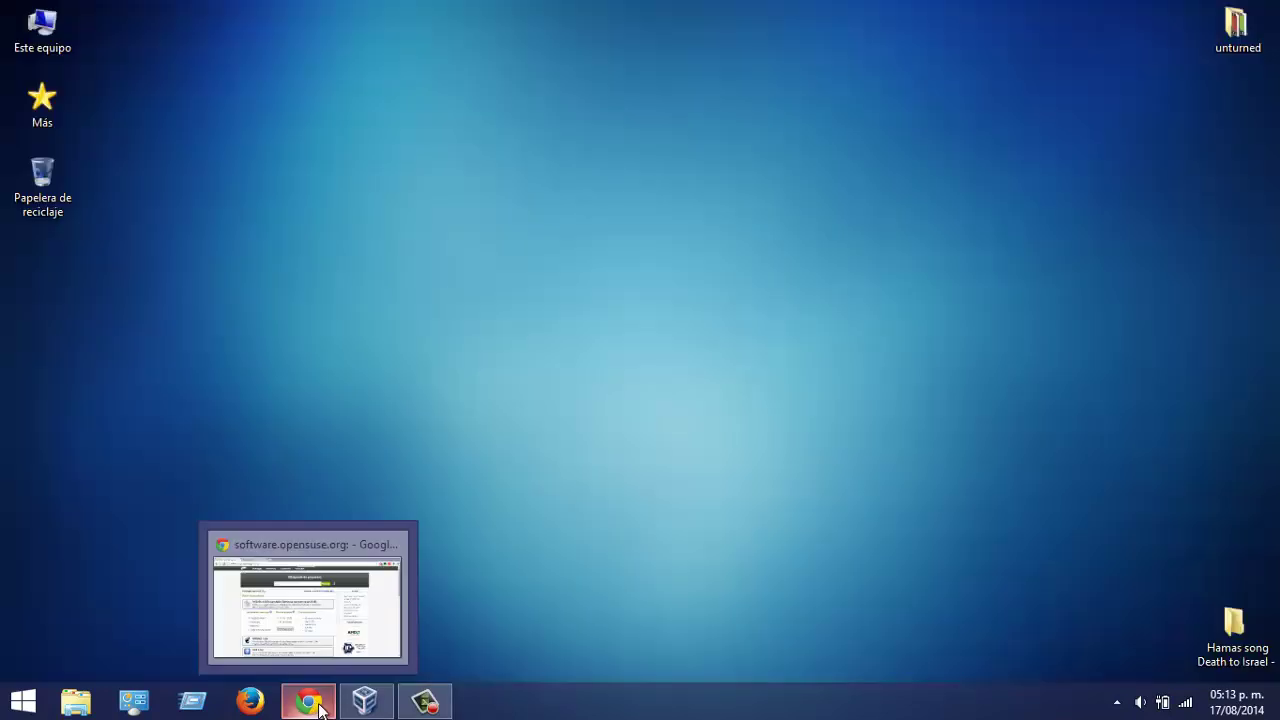
{"action": "left_click", "coordinate": [365, 702]}
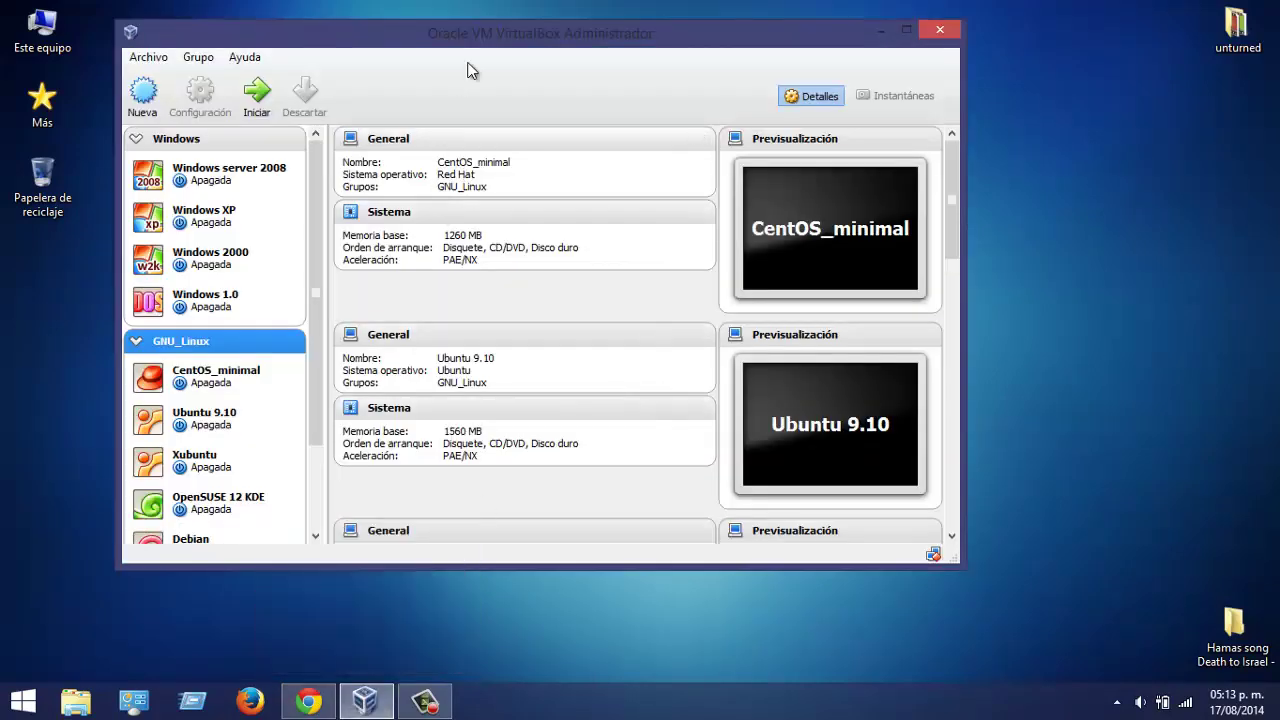
{"action": "left_click_drag", "start_coordinate": [471, 40], "coordinate": [555, 72]}
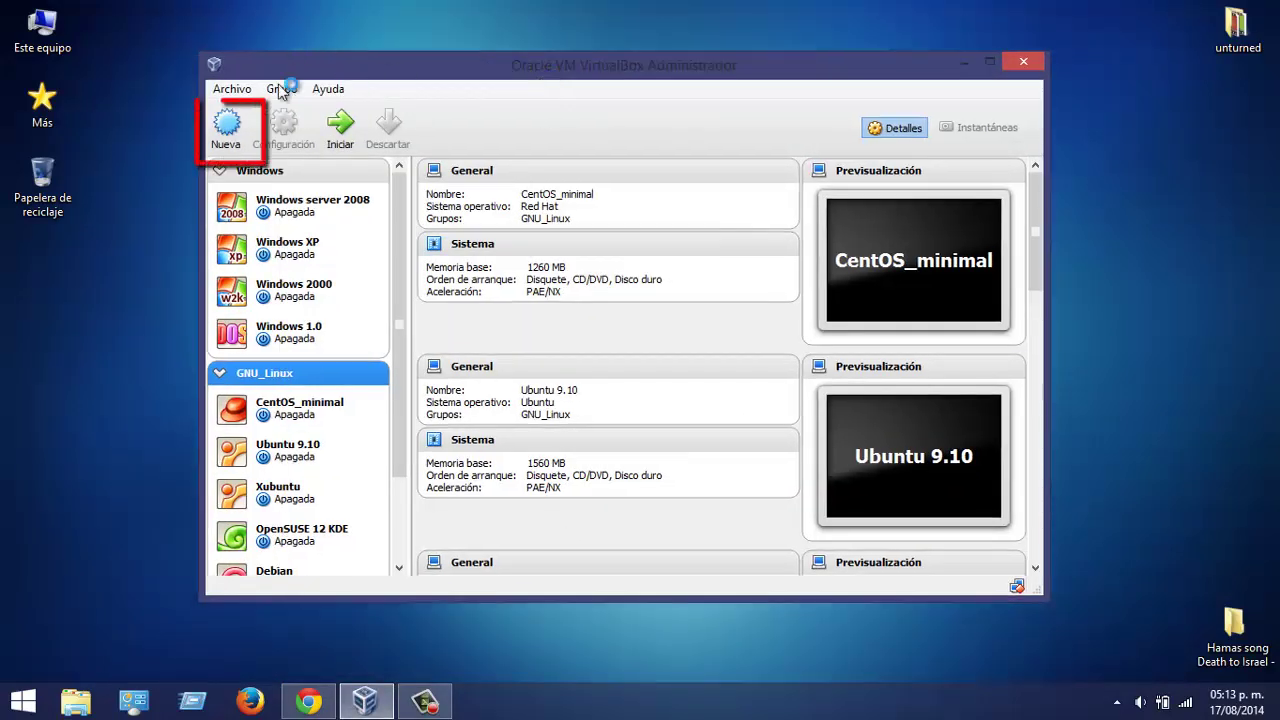
Step: Define a new virtual machine named OpenSUSE 13.1, type Linux, version openSUSE, with 1626 MB of memory
{"action": "left_click", "coordinate": [227, 128]}
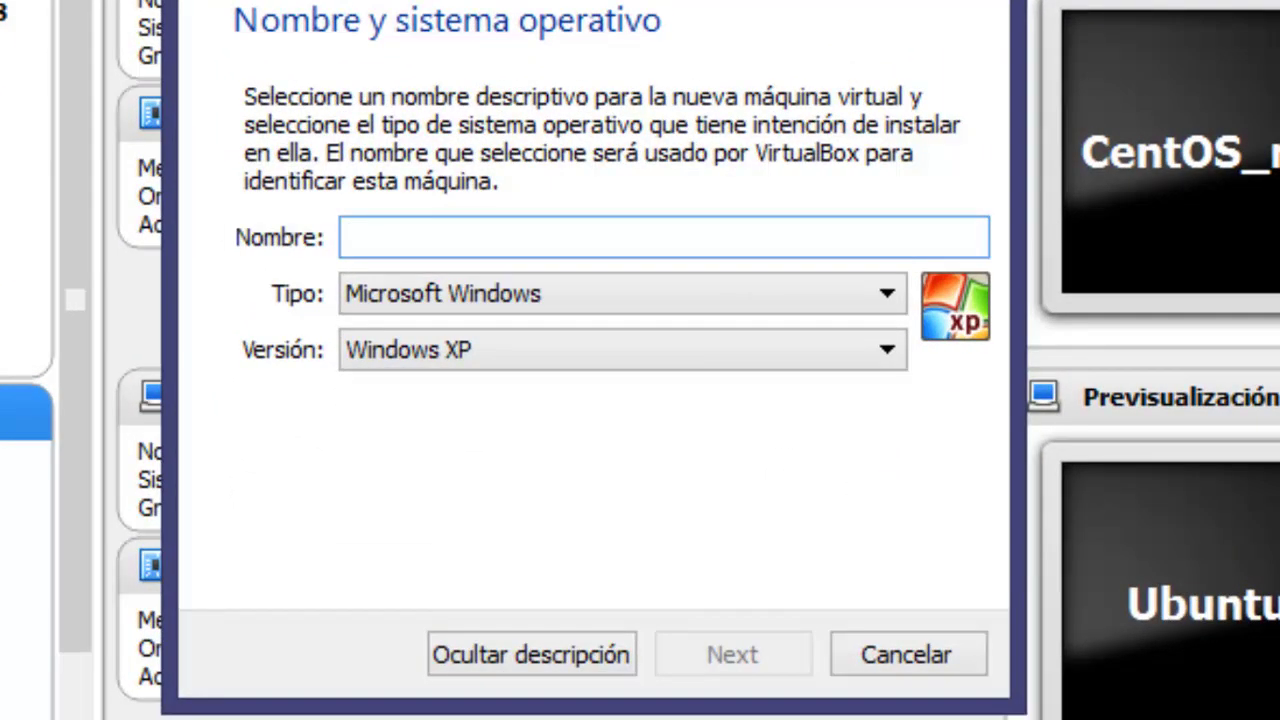
{"action": "type", "text": "o"}
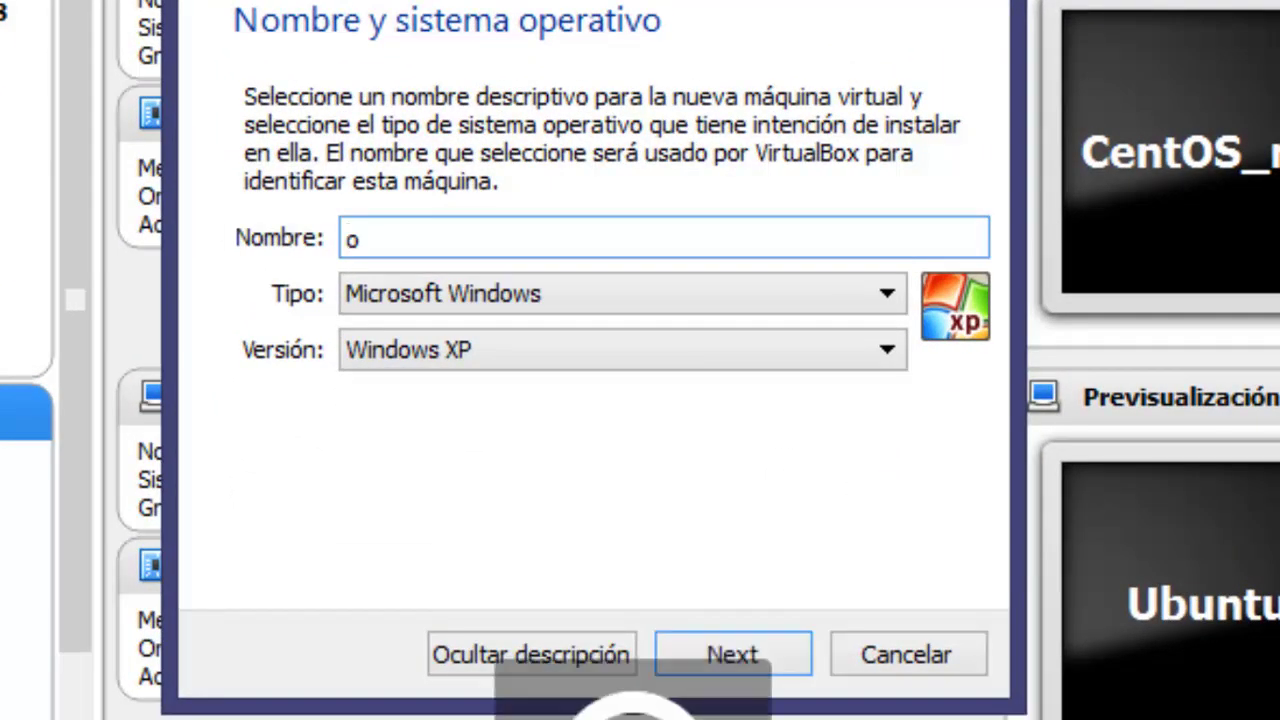
{"action": "key", "text": "BackSpace"}
{"action": "type", "text": "Open"}
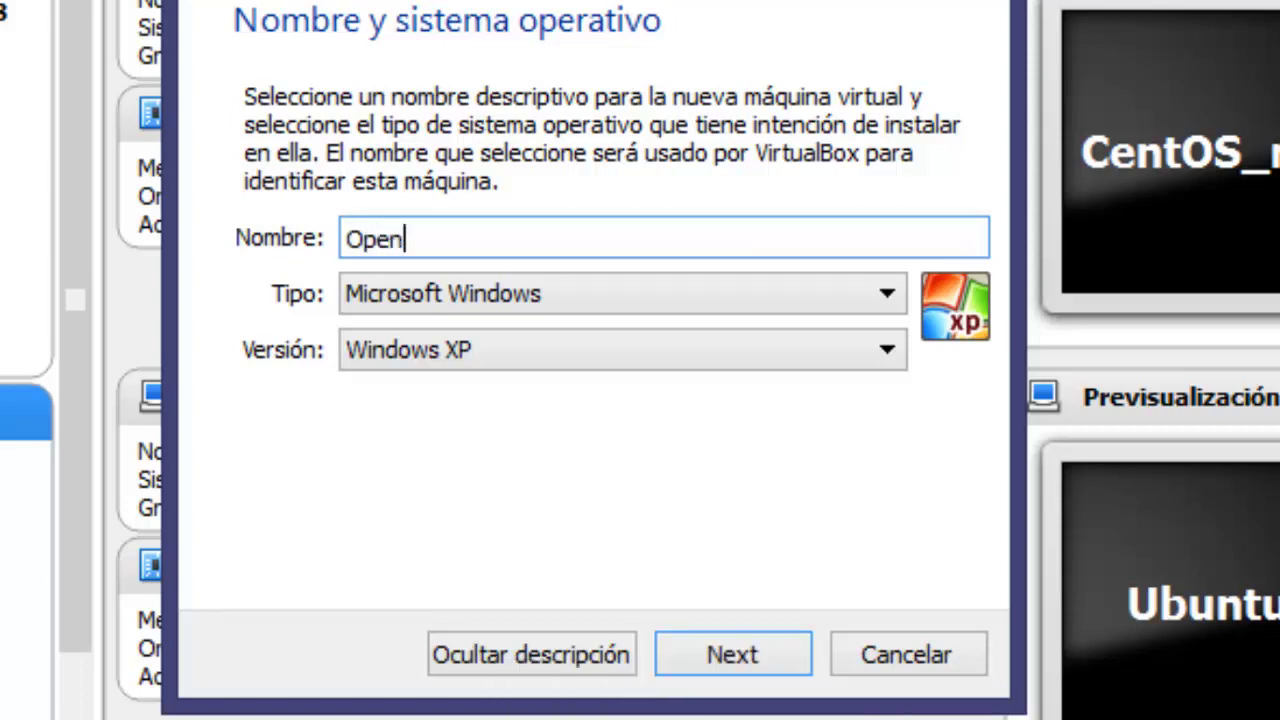
{"action": "type", "text": "SUS"}
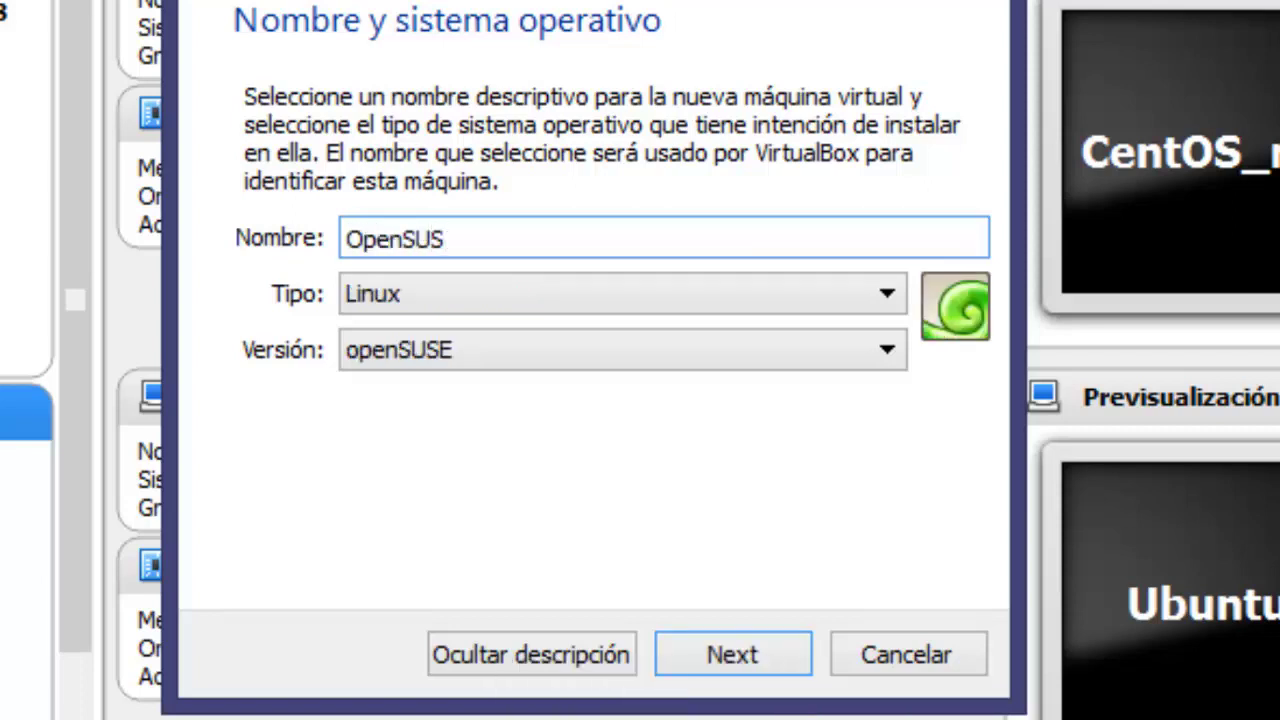
{"action": "type", "text": "E 13.1"}
{"action": "left_click", "coordinate": [751, 649]}
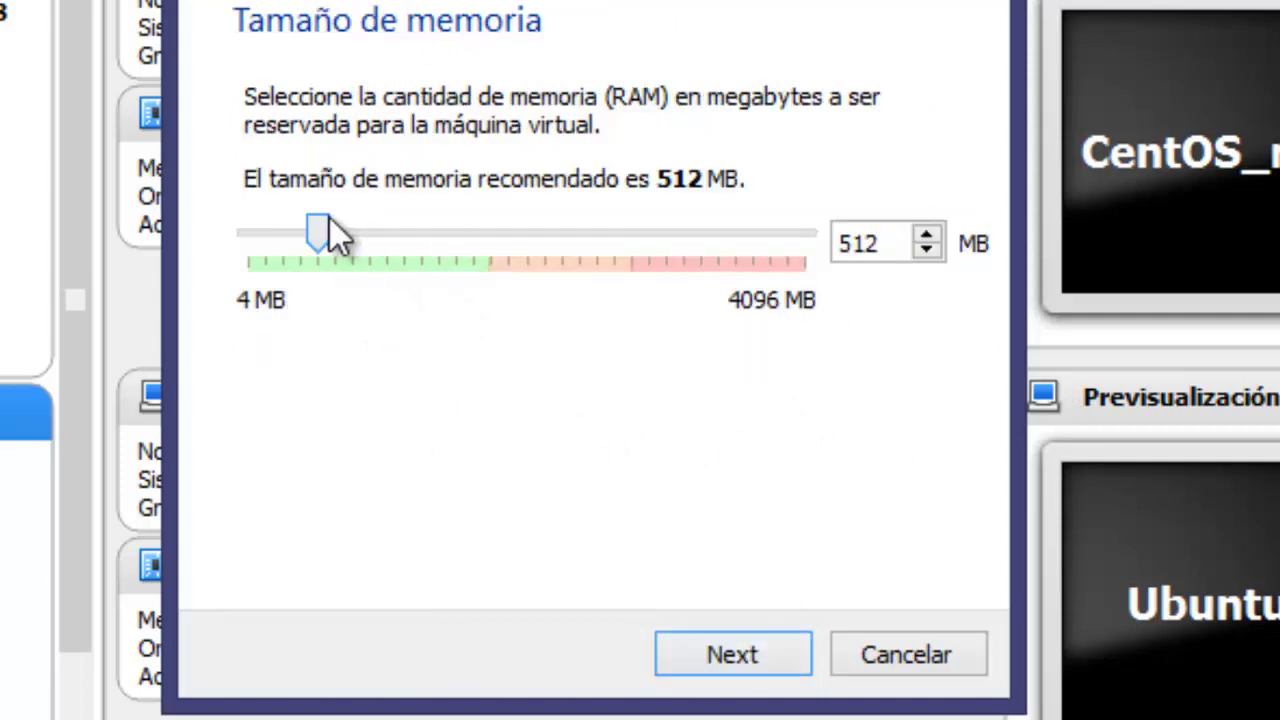
{"action": "left_click_drag", "start_coordinate": [321, 227], "coordinate": [471, 281]}
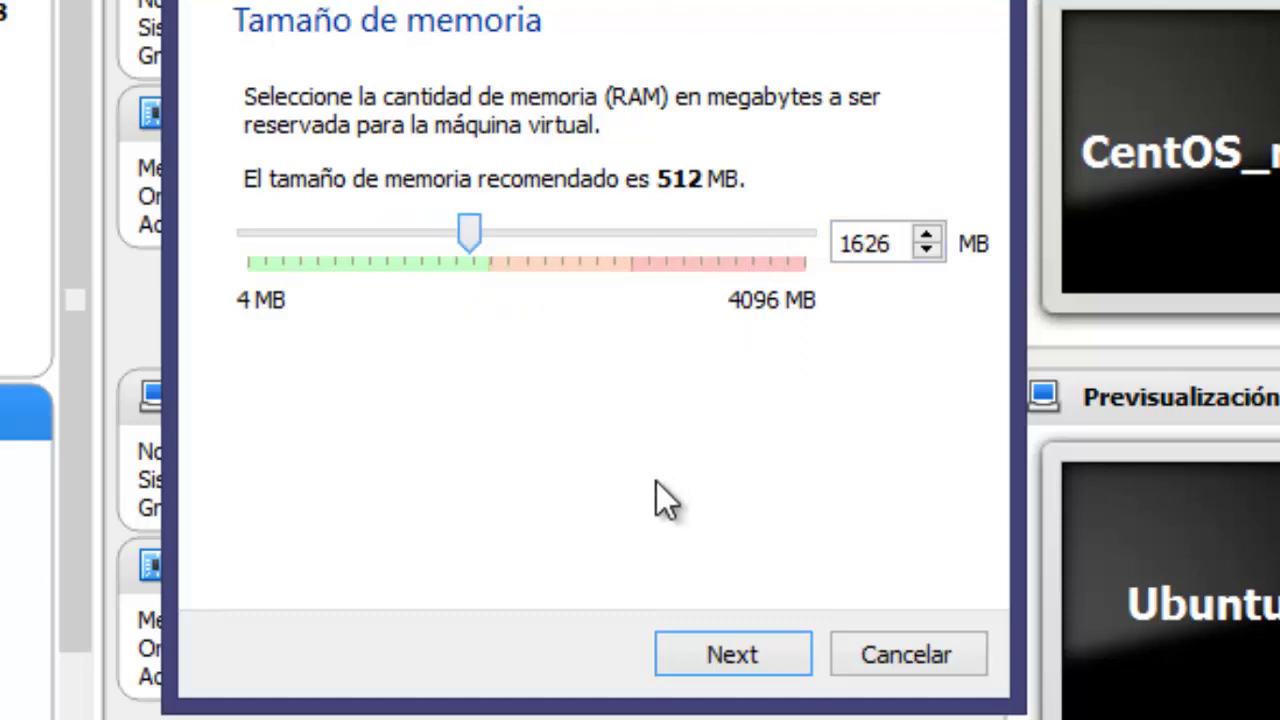
{"action": "left_click", "coordinate": [734, 656]}
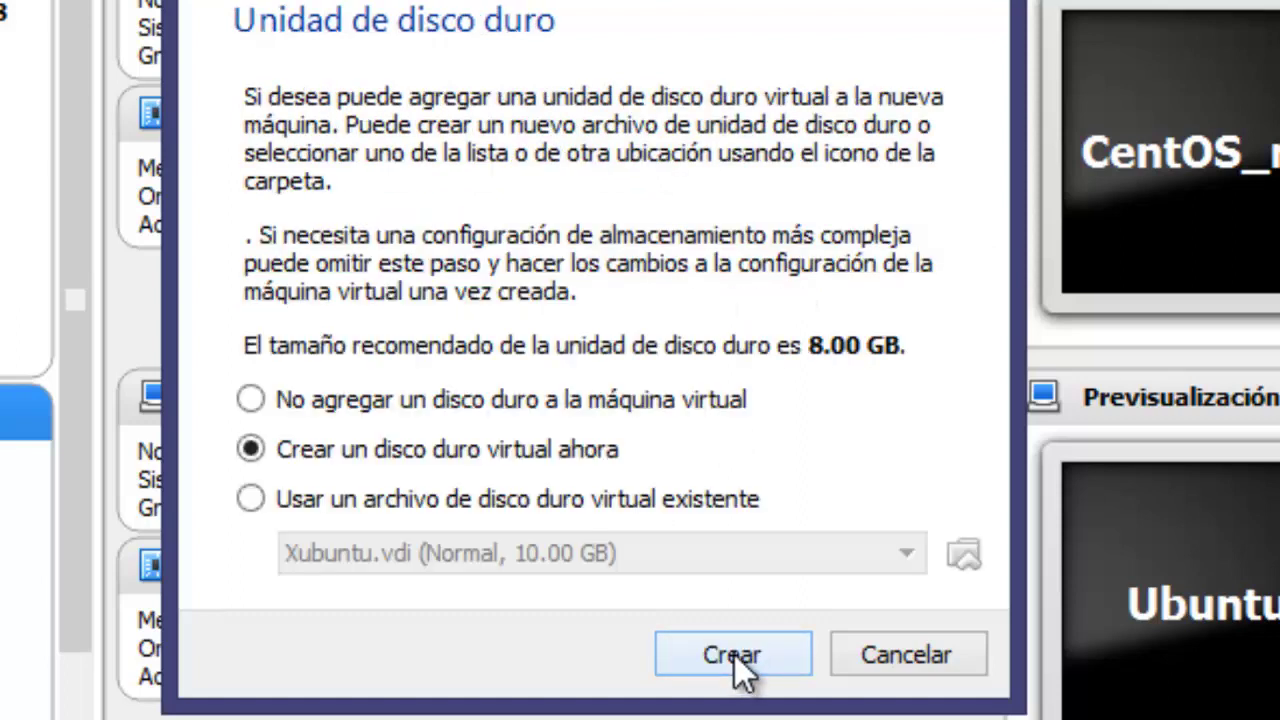
Step: Create a dynamically allocated 8.00 GB VDI virtual hard disk named OpenSUSE 13.1 for the new machine
{"action": "left_click", "coordinate": [734, 654]}
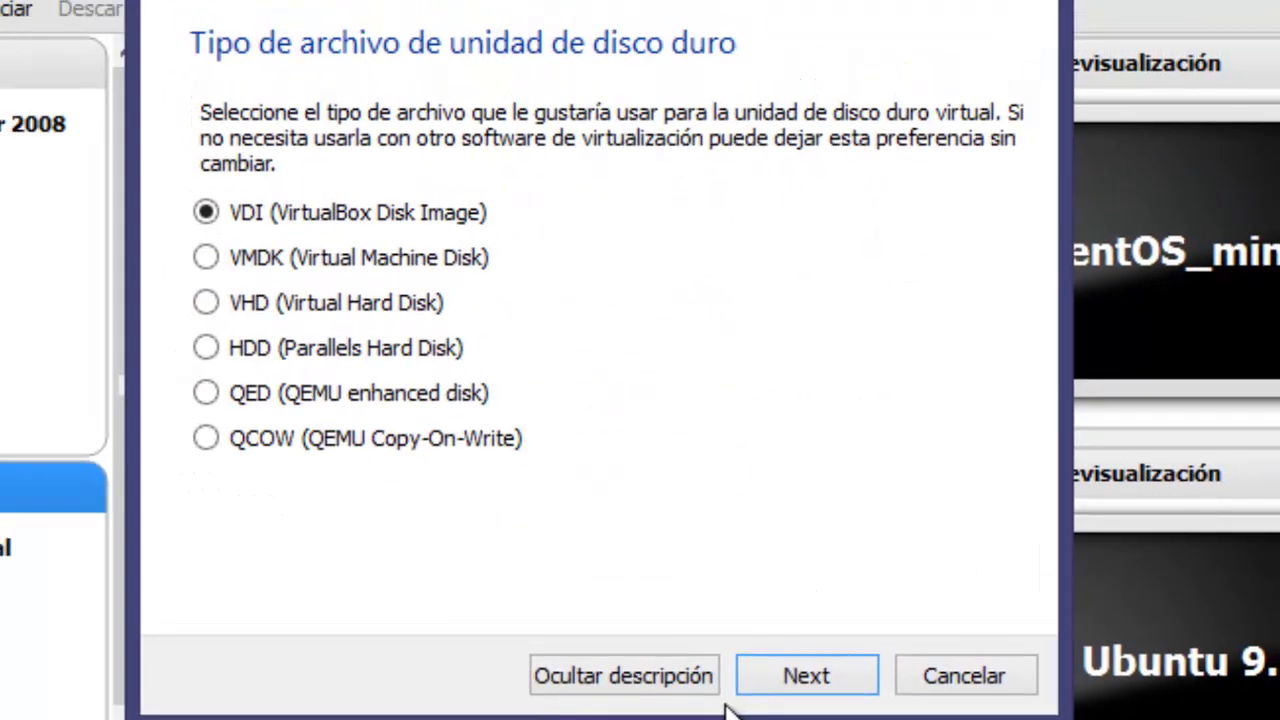
{"action": "left_click", "coordinate": [804, 680]}
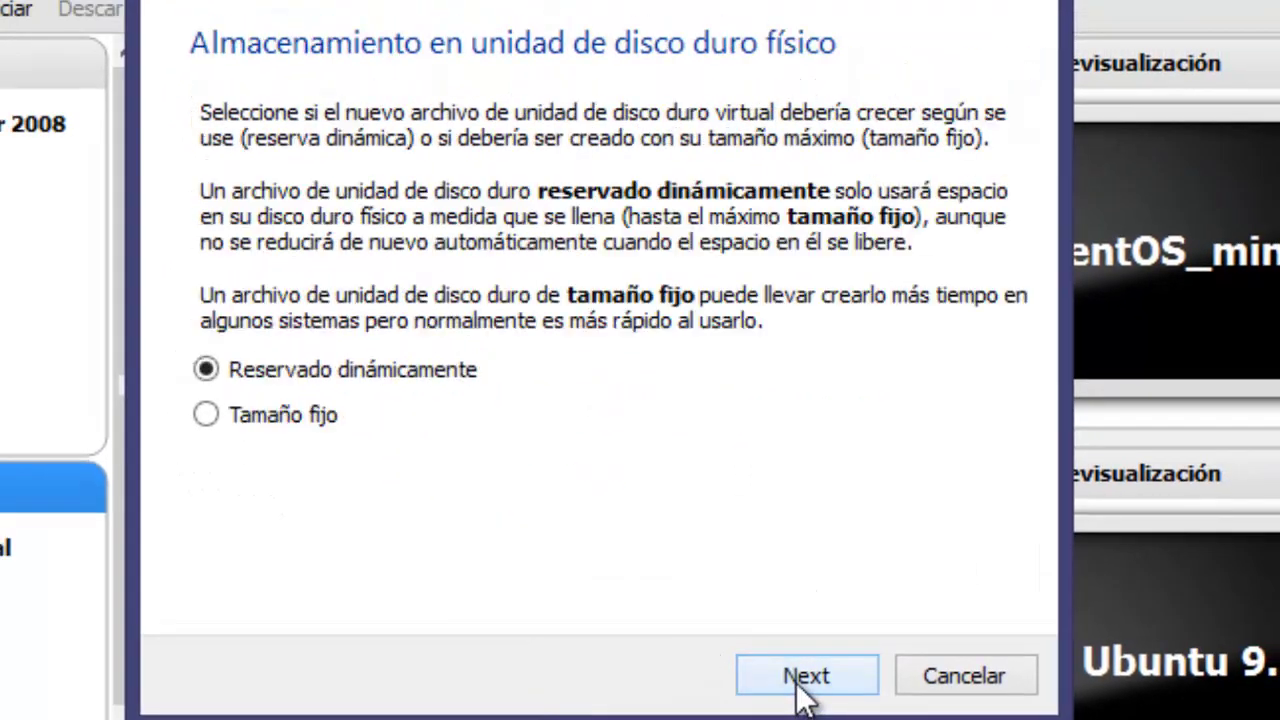
{"action": "left_click", "coordinate": [804, 680]}
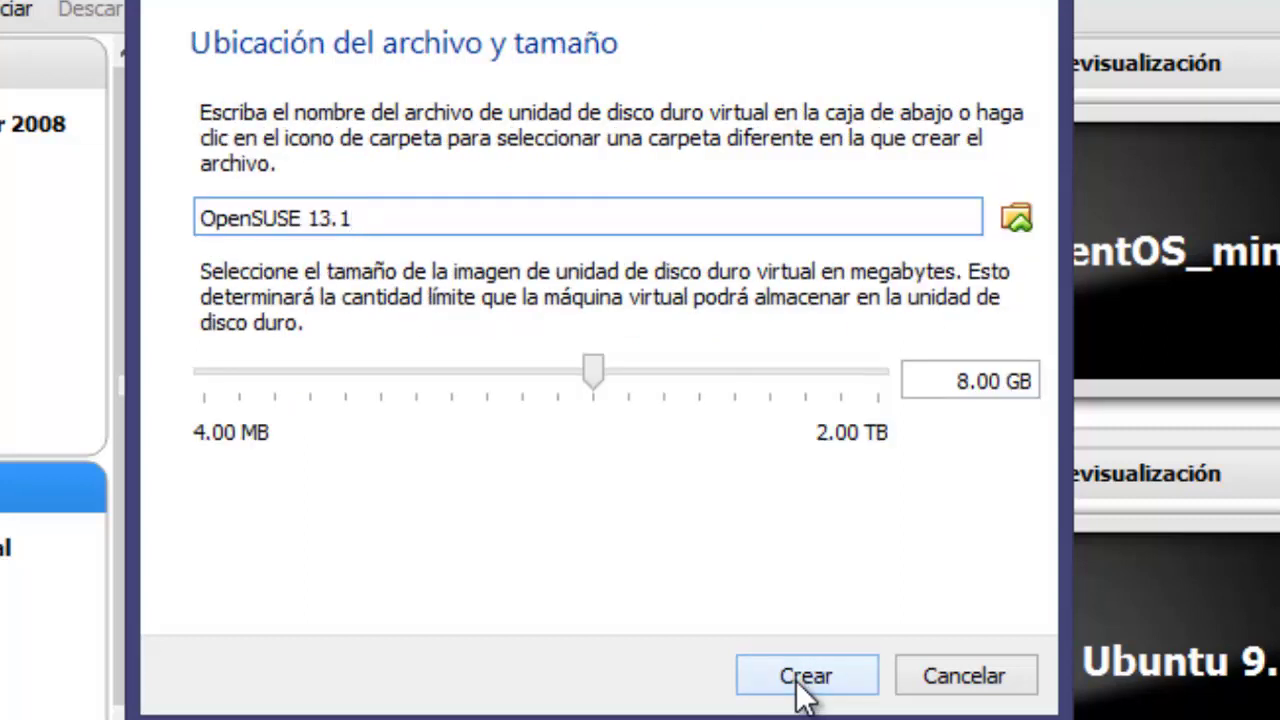
{"action": "left_click", "coordinate": [796, 680]}
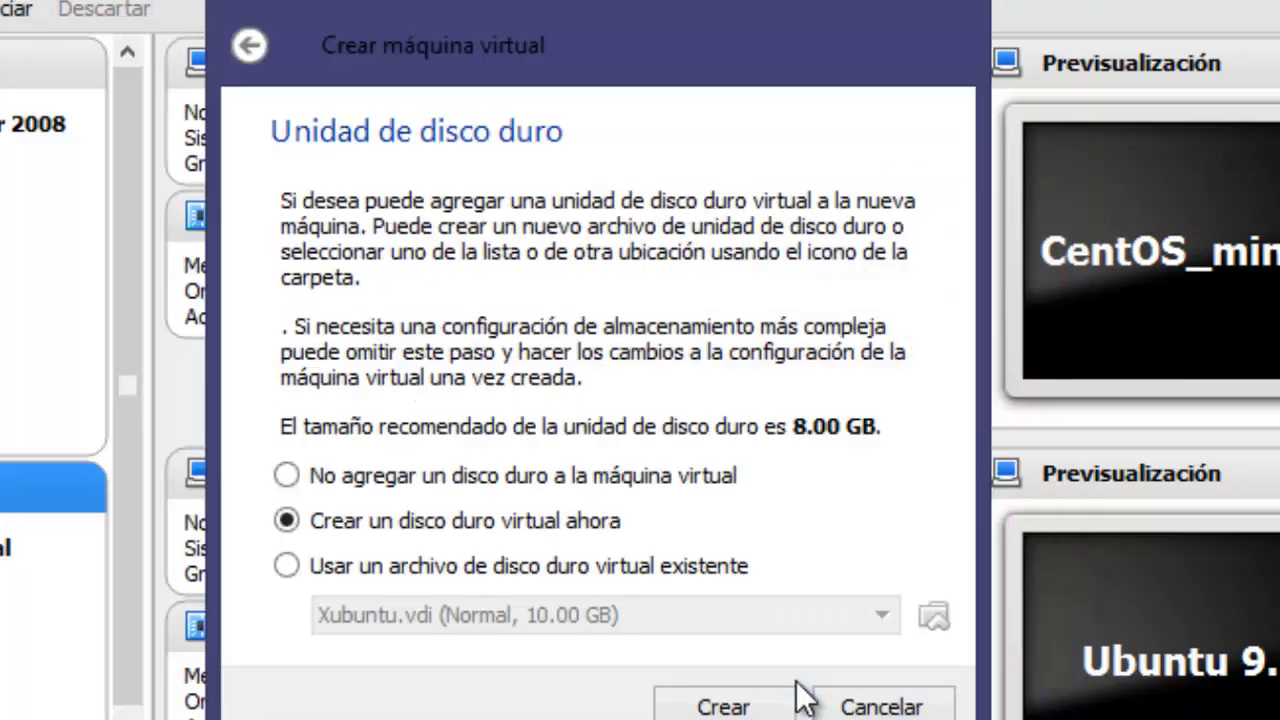
{"action": "left_click", "coordinate": [786, 700]}
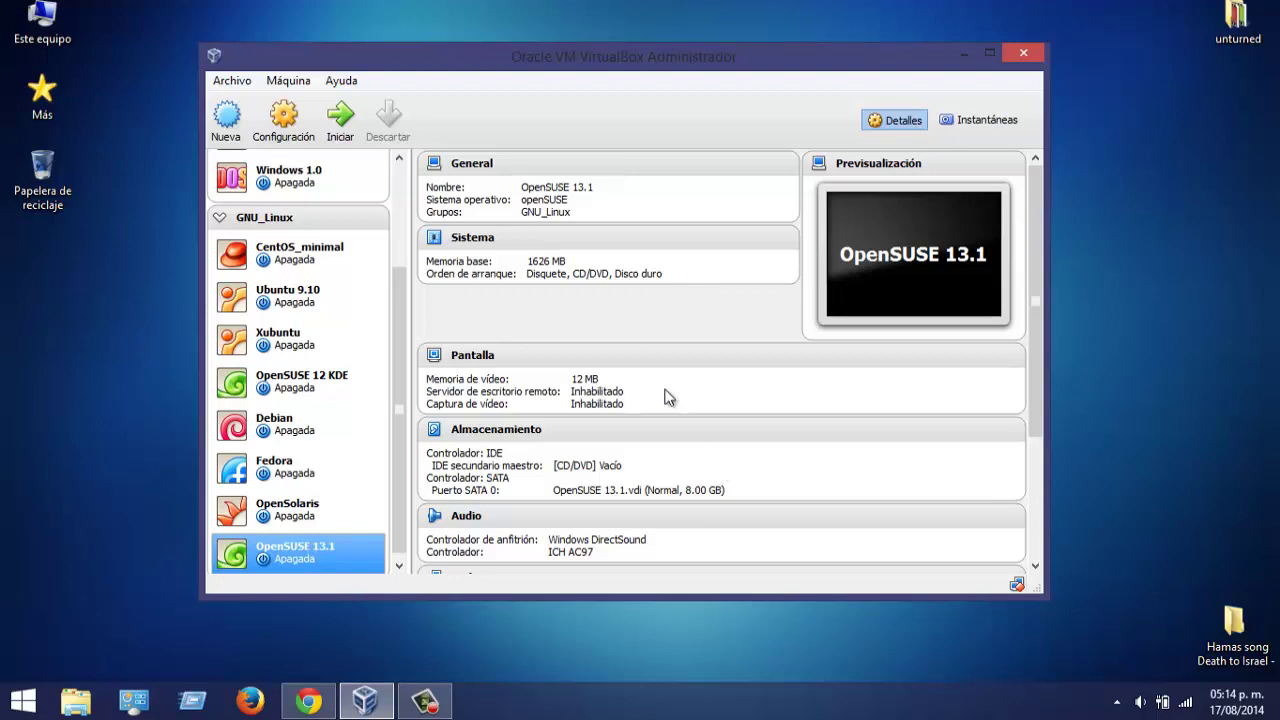
Step: Start the OpenSUSE 13.1 machine with openSUSE-13.1-DVD-i586.iso from the Sistemas Operativos folder as its boot disk
{"action": "left_click", "coordinate": [349, 143]}
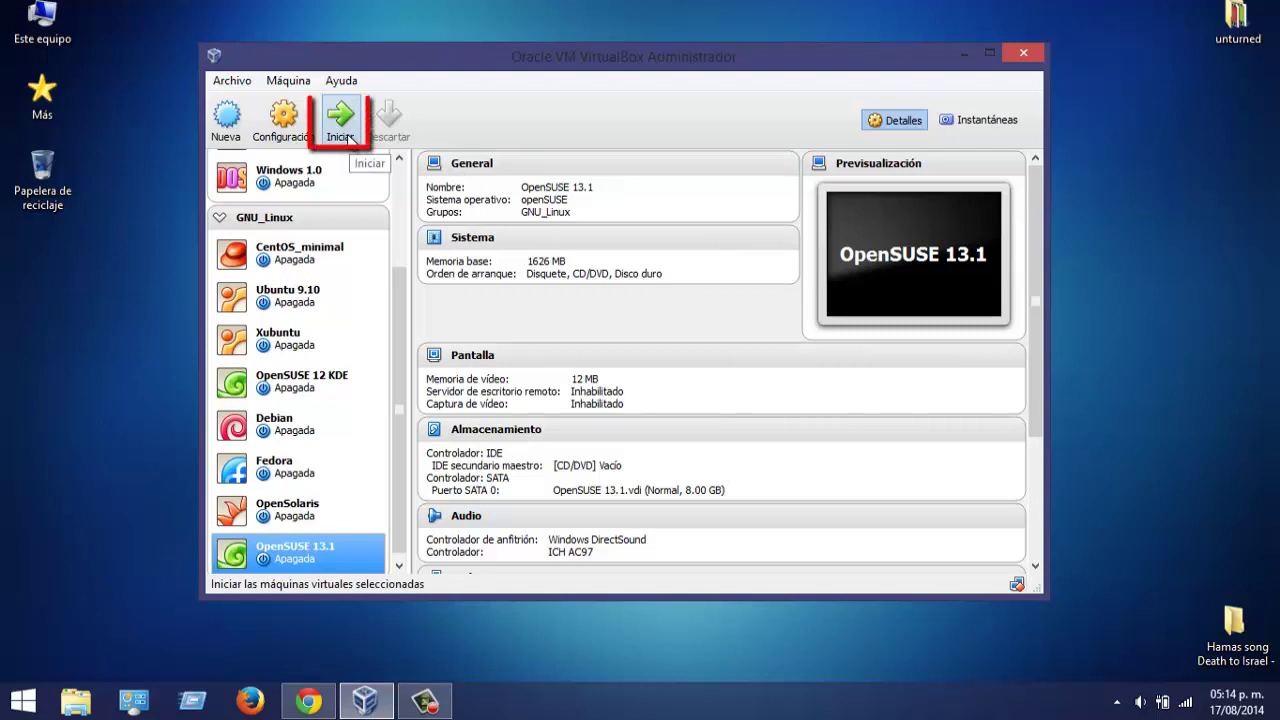
{"action": "left_click", "coordinate": [349, 143]}
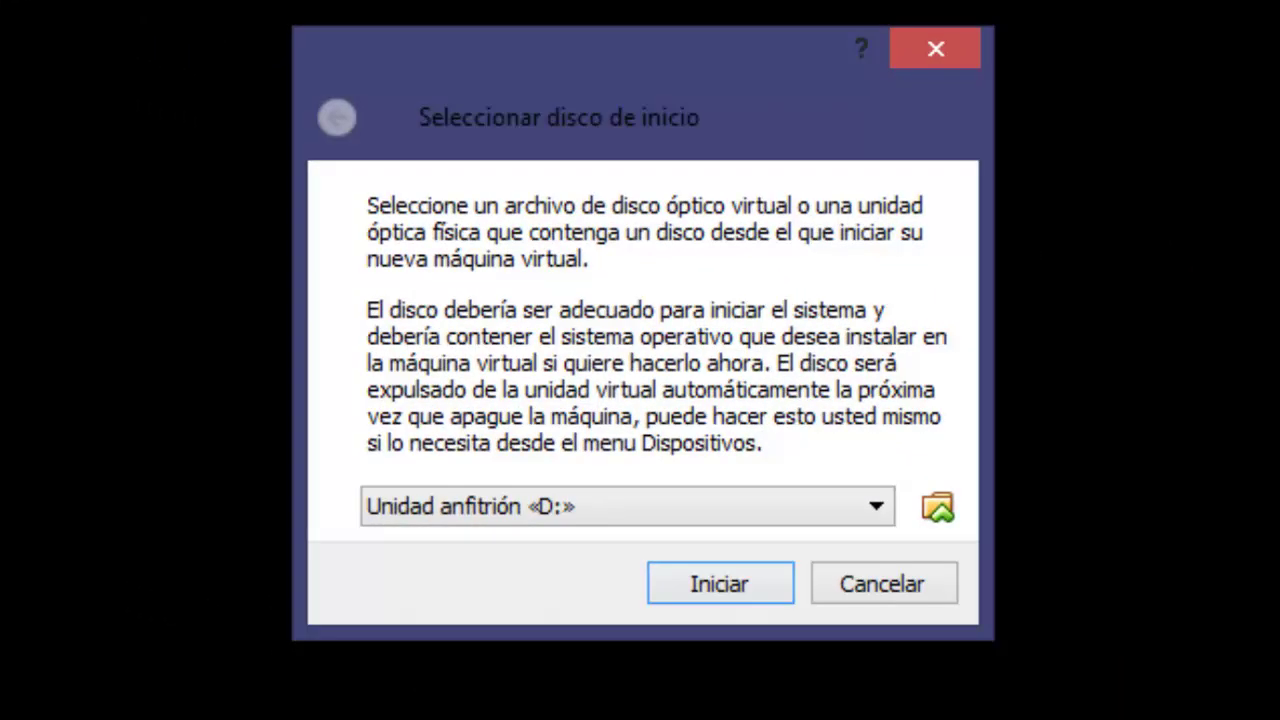
{"action": "left_click", "coordinate": [945, 514]}
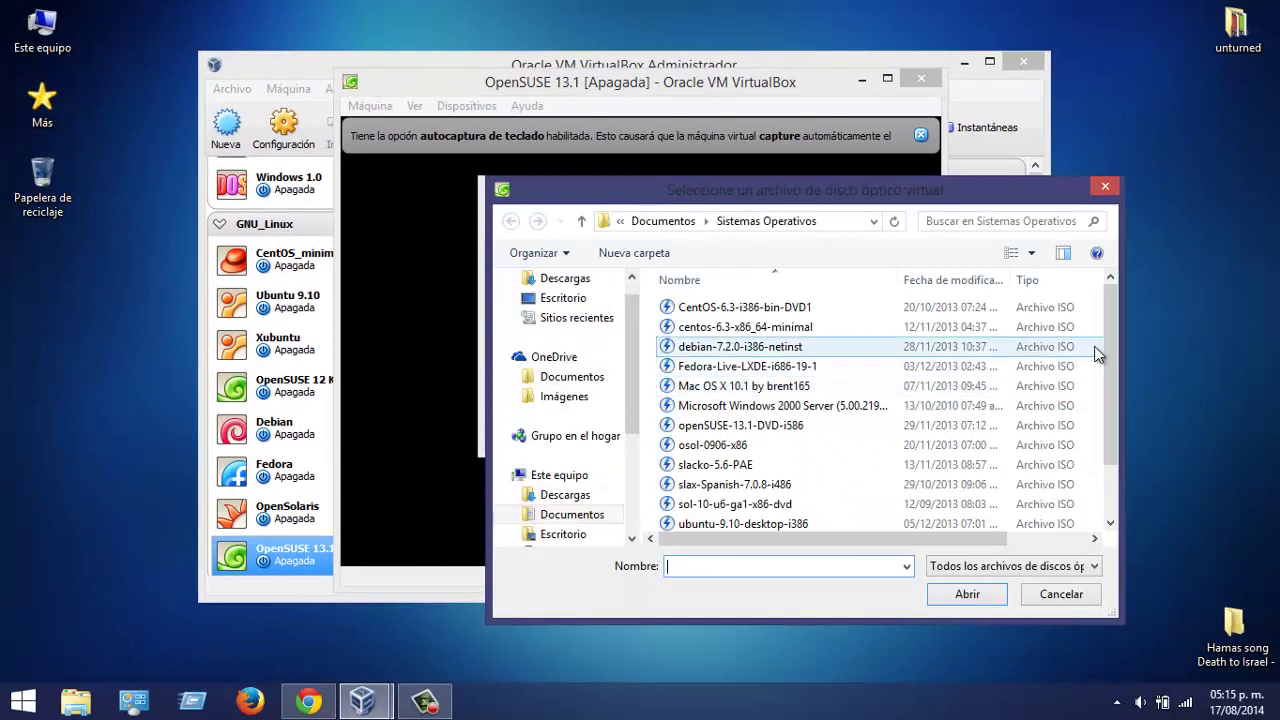
{"action": "left_click_drag", "start_coordinate": [1113, 350], "coordinate": [1108, 364]}
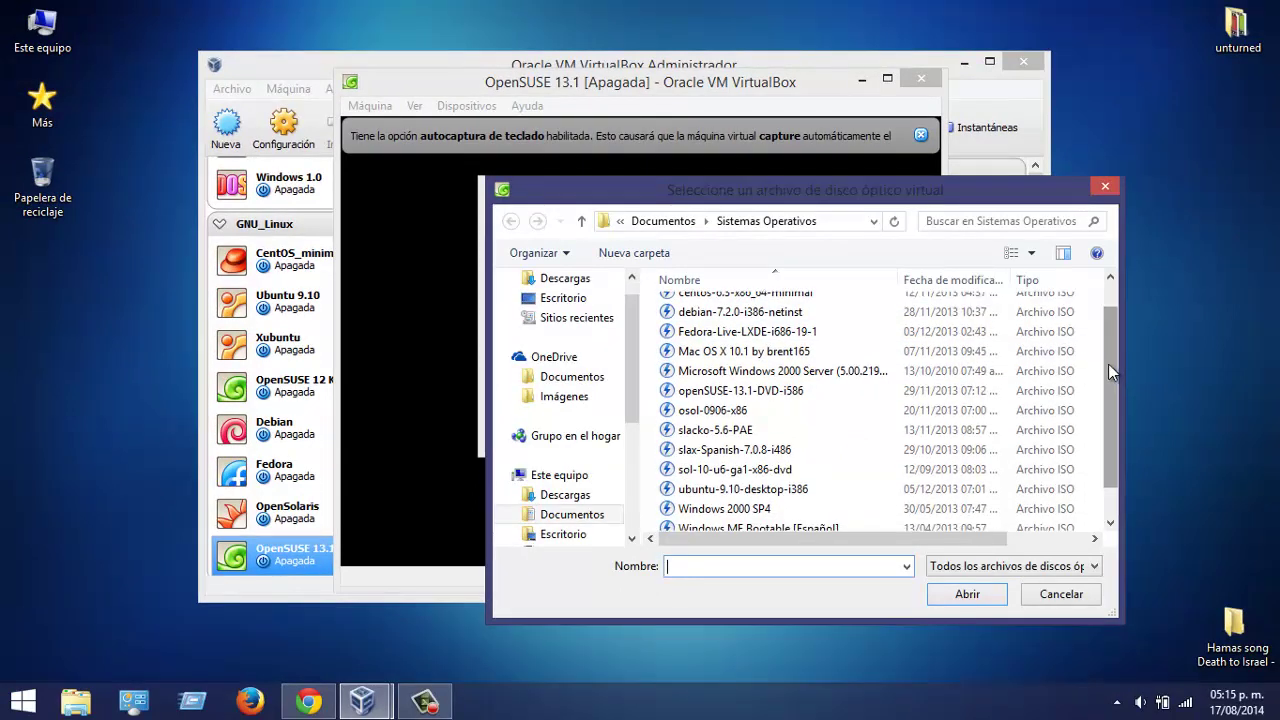
{"action": "left_click", "coordinate": [742, 392]}
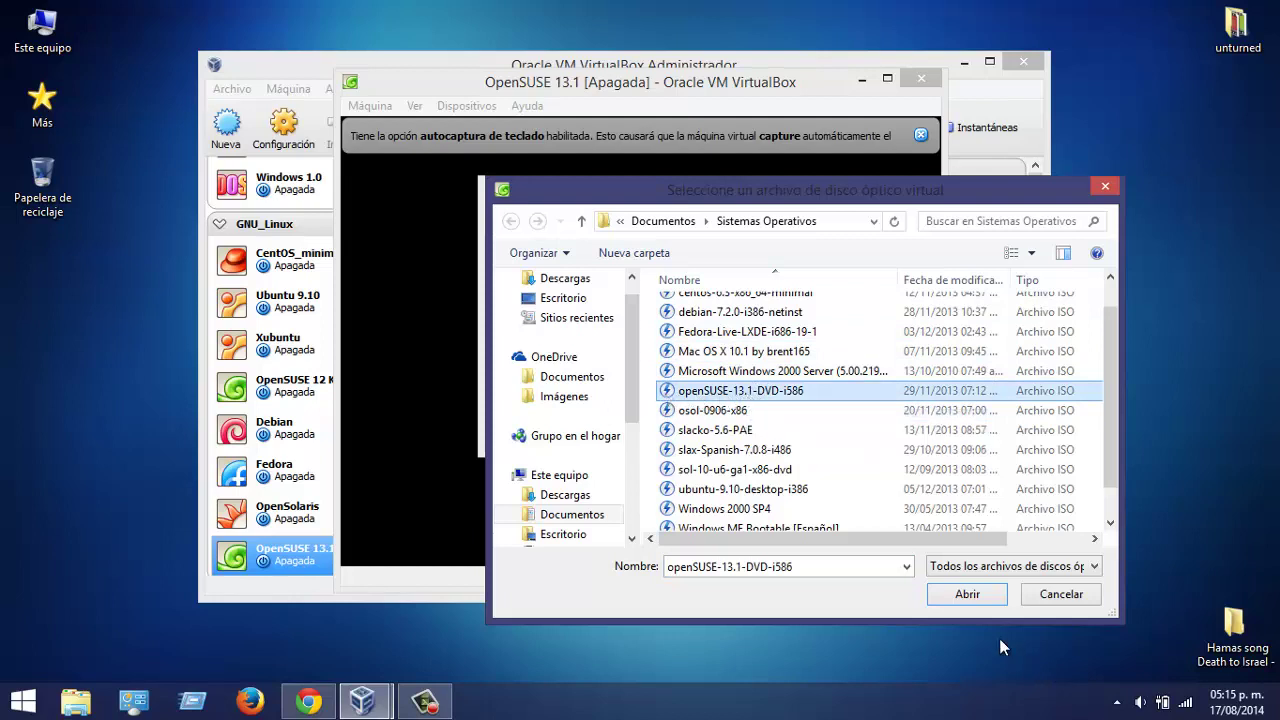
{"action": "left_click", "coordinate": [956, 593]}
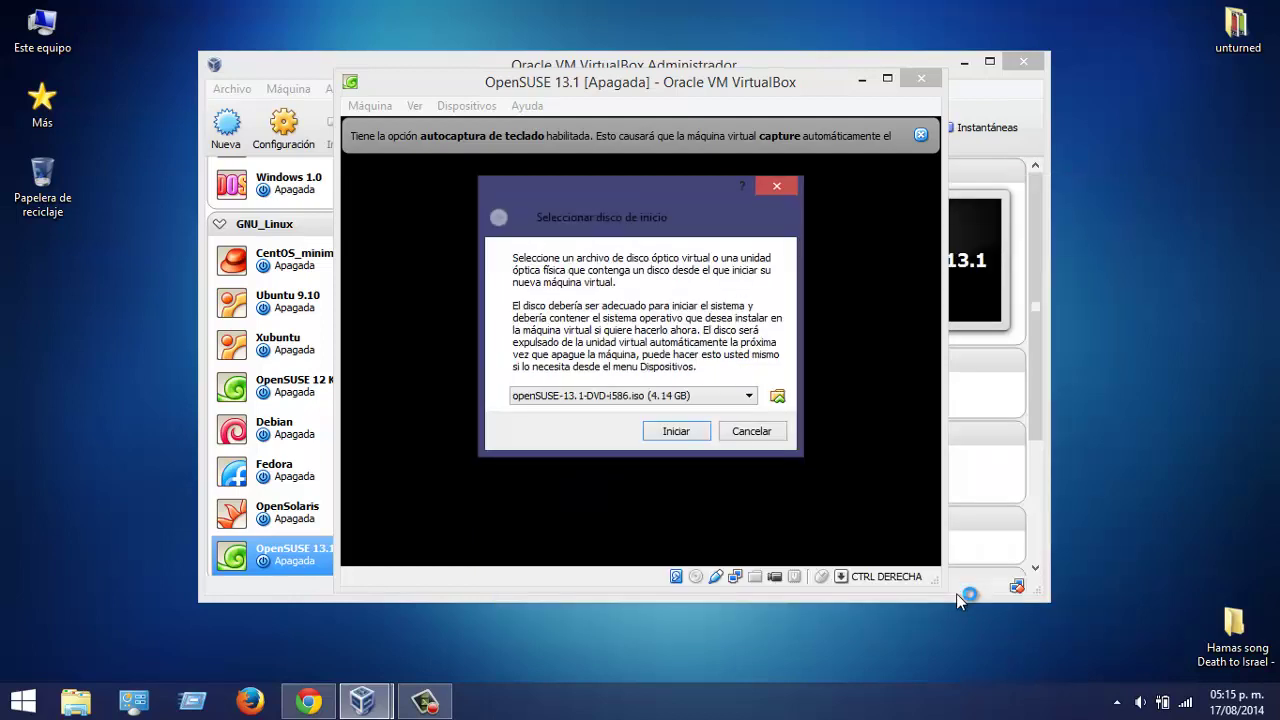
{"action": "left_click", "coordinate": [675, 432]}
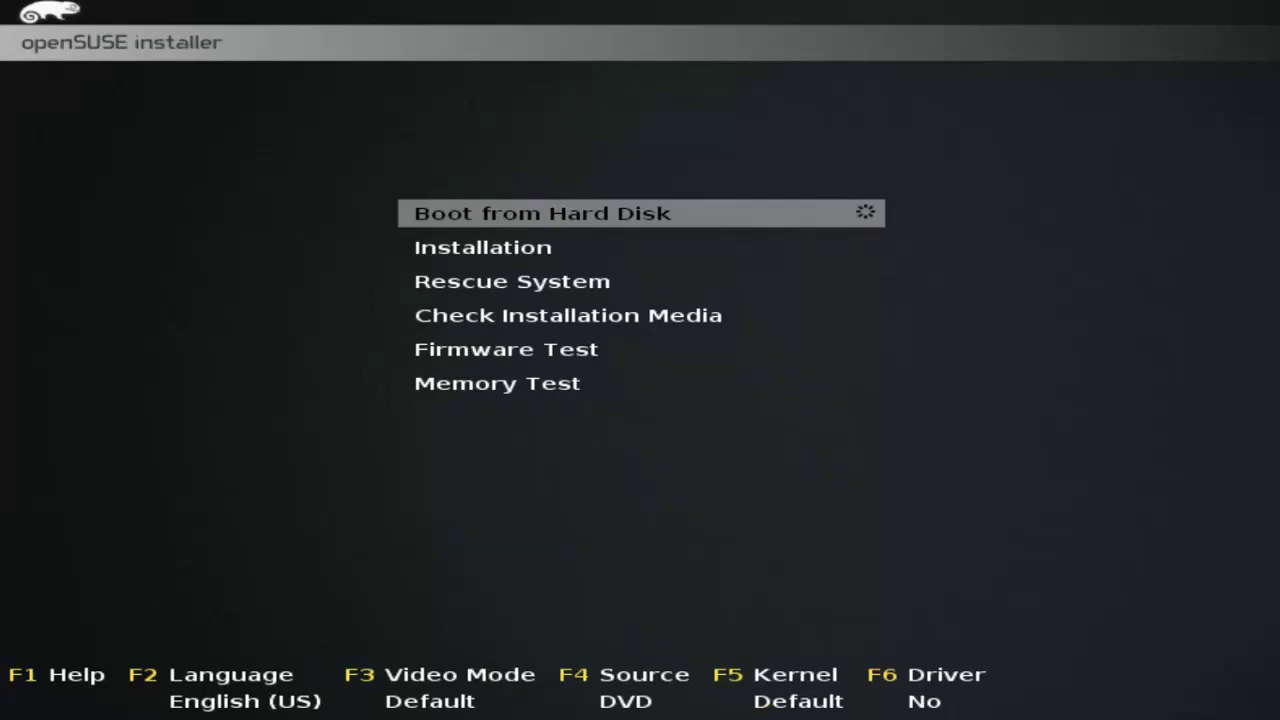
Step: Boot the openSUSE installer with the Installation option
{"action": "key", "text": "Down"}
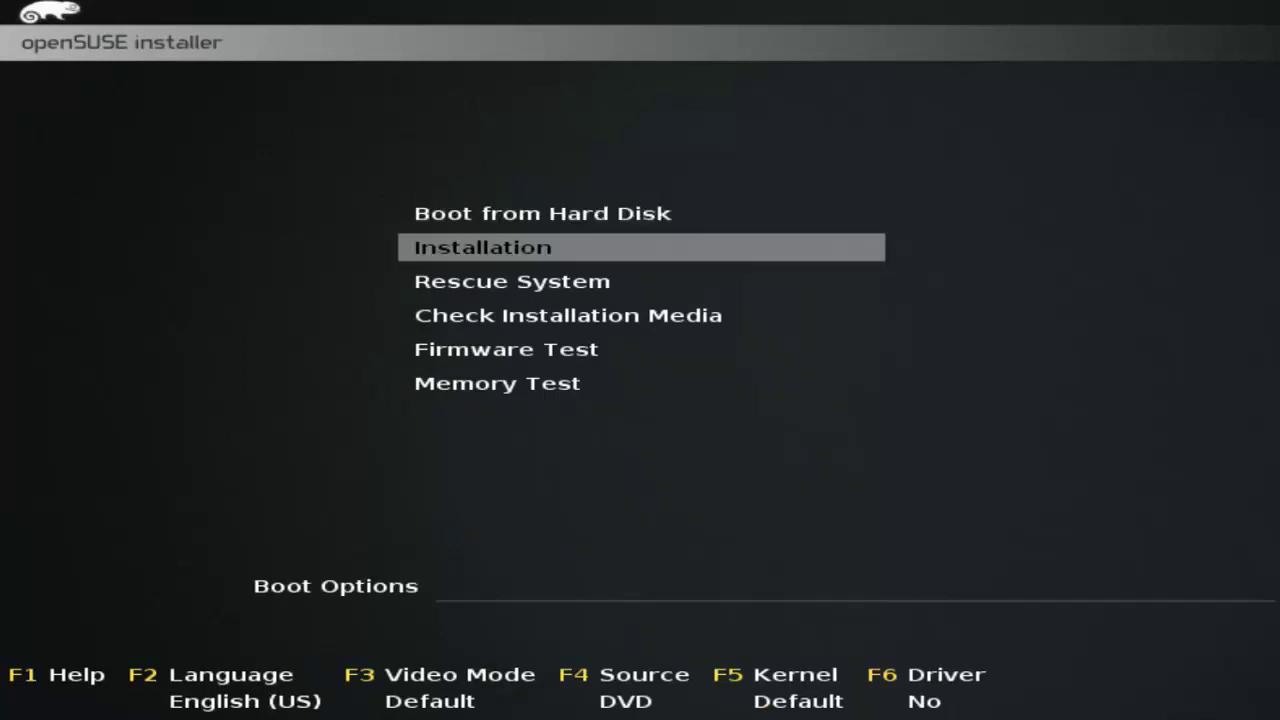
{"action": "key", "text": "Down"}
{"action": "key", "text": "Up"}
{"action": "key", "text": "Return"}
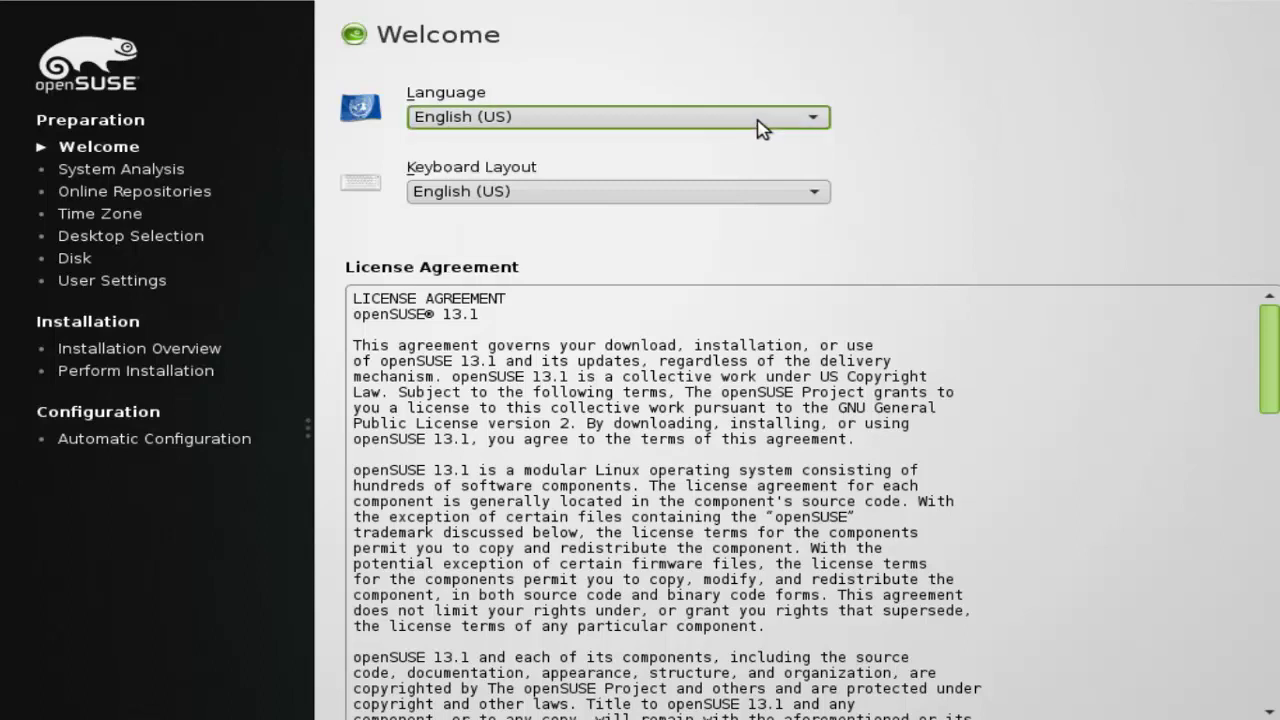
Step: Set the installer language to Spanish - Español, keep the Español keyboard layout and proceed past the licence agreement
{"action": "left_click", "coordinate": [801, 123]}
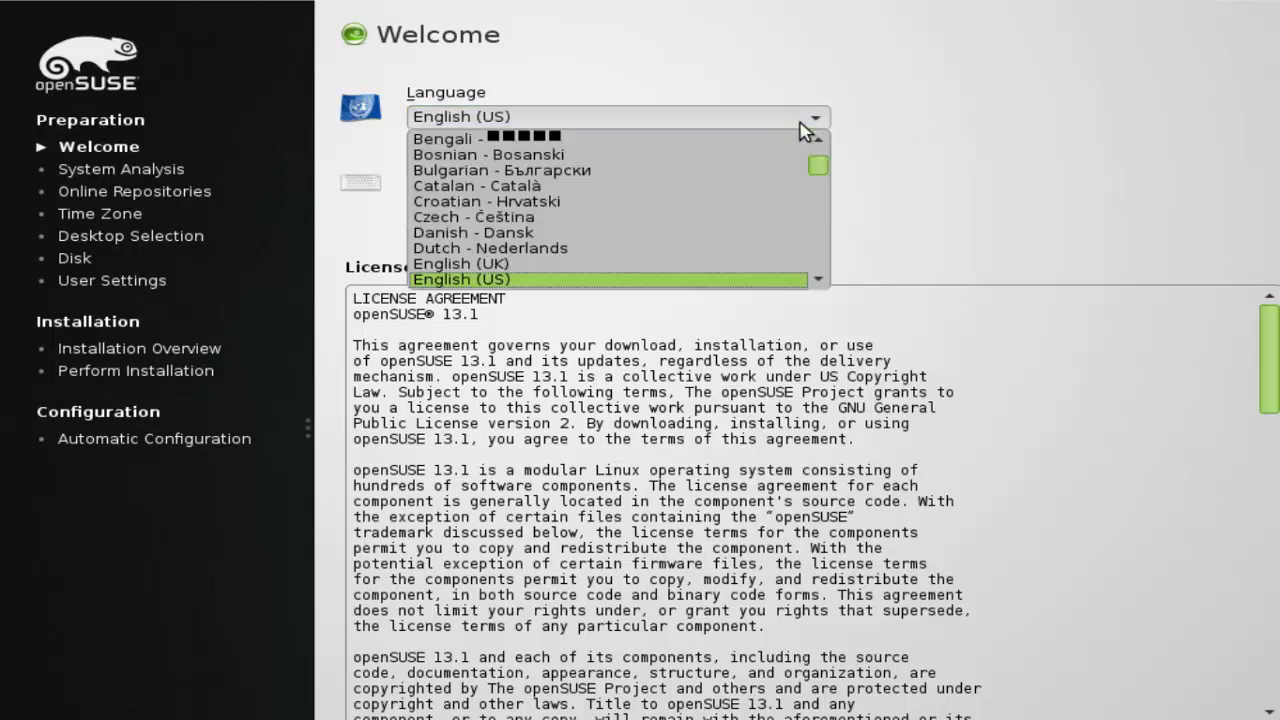
{"action": "left_click", "coordinate": [819, 280]}
{"action": "left_click", "coordinate": [819, 280]}
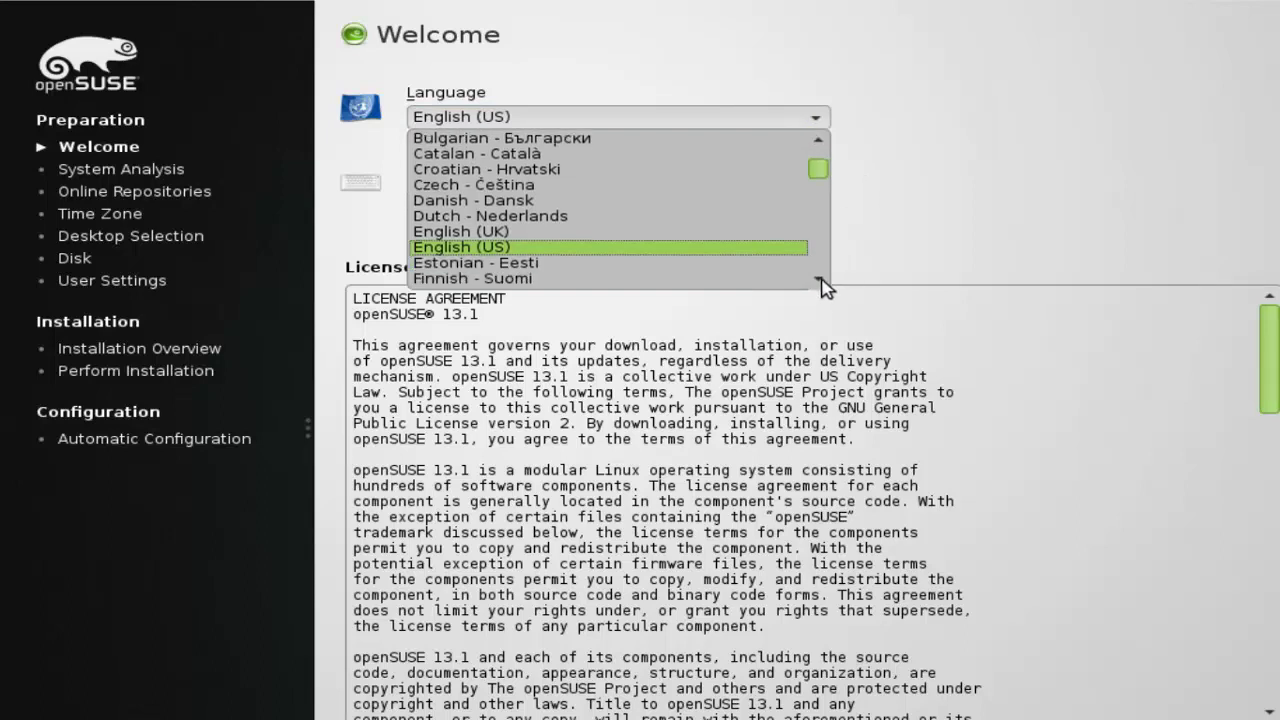
{"action": "left_click", "coordinate": [819, 280]}
{"action": "scroll", "coordinate": [819, 280], "scroll_direction": "down", "scroll_amount": 3}
{"action": "scroll", "coordinate": [822, 287], "scroll_direction": "down", "scroll_amount": 7}
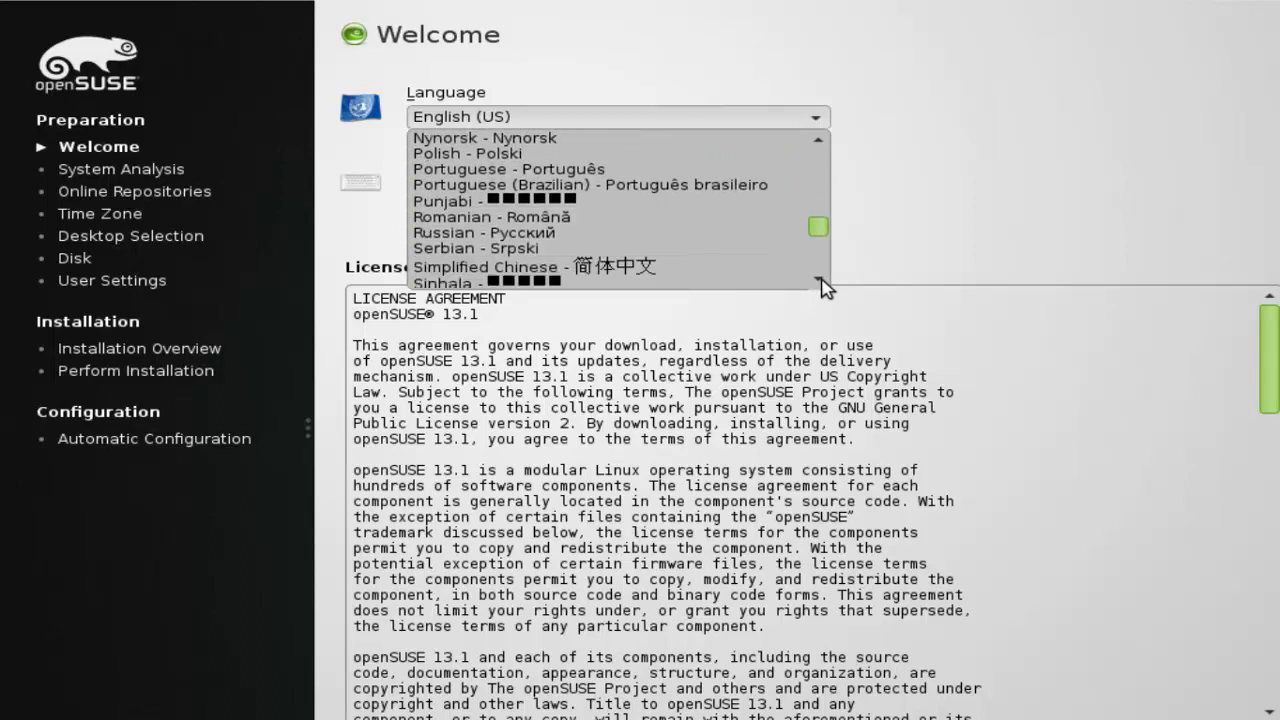
{"action": "scroll", "coordinate": [822, 287], "scroll_direction": "down", "scroll_amount": 5}
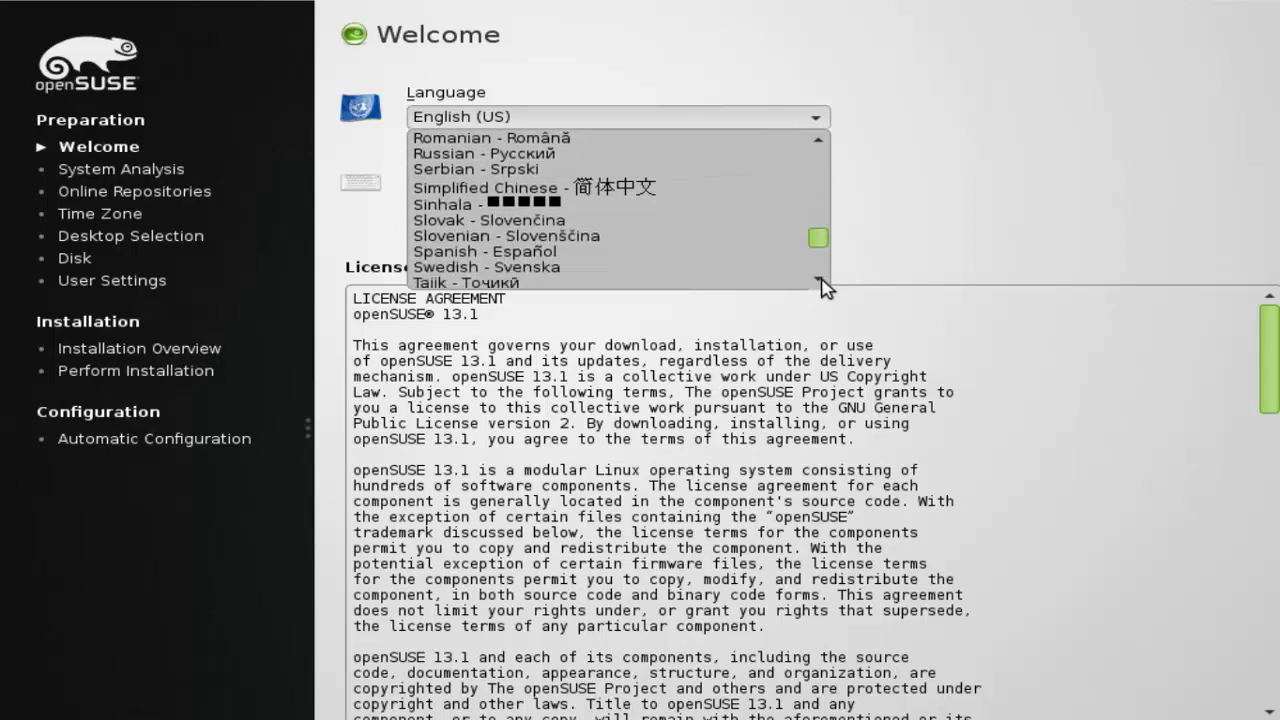
{"action": "left_click", "coordinate": [627, 253]}
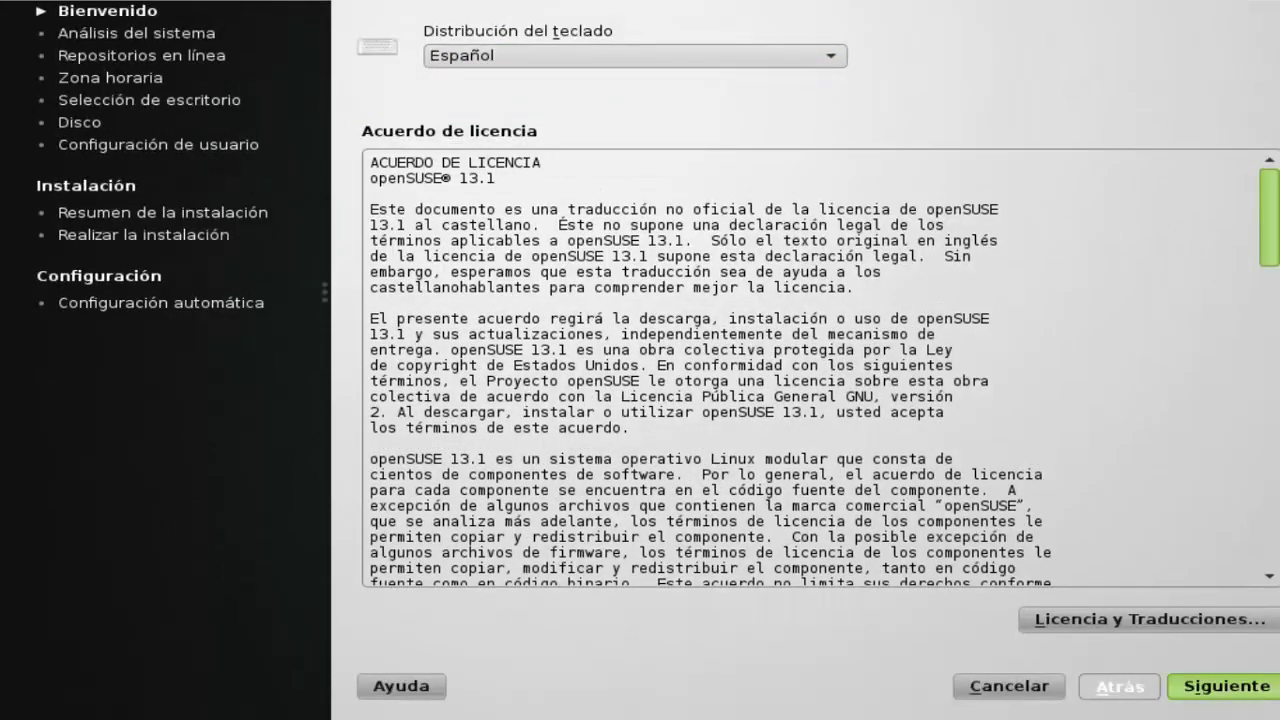
{"action": "left_click", "coordinate": [1245, 697]}
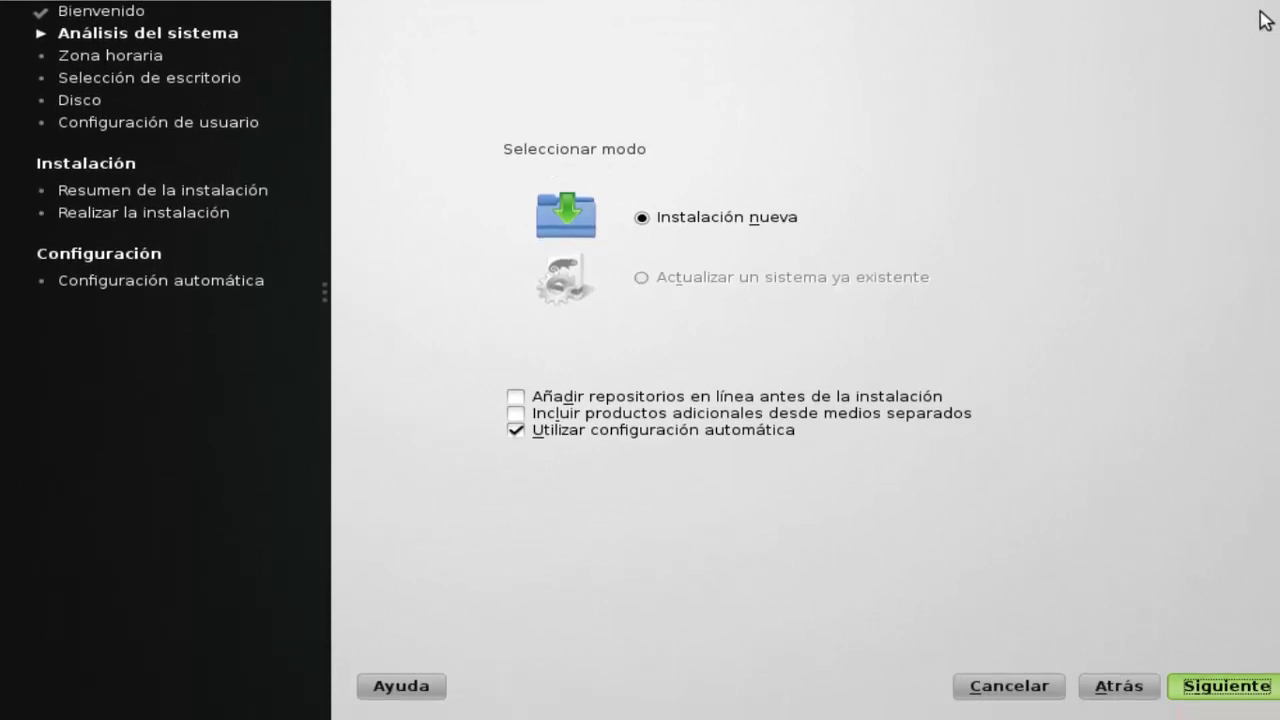
Step: Accept a new installation with automatic configuration and set the time zone to Ciudad de Méjico in the México region
{"action": "left_click", "coordinate": [1222, 694]}
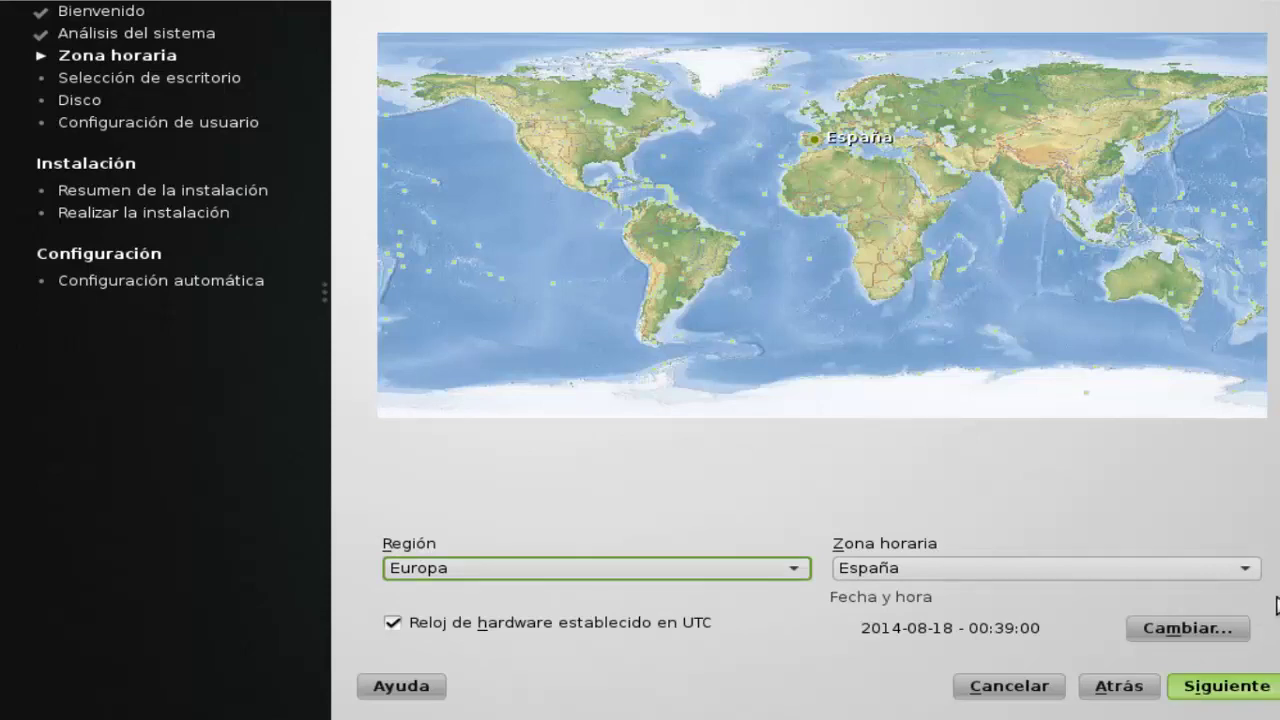
{"action": "left_click", "coordinate": [571, 181]}
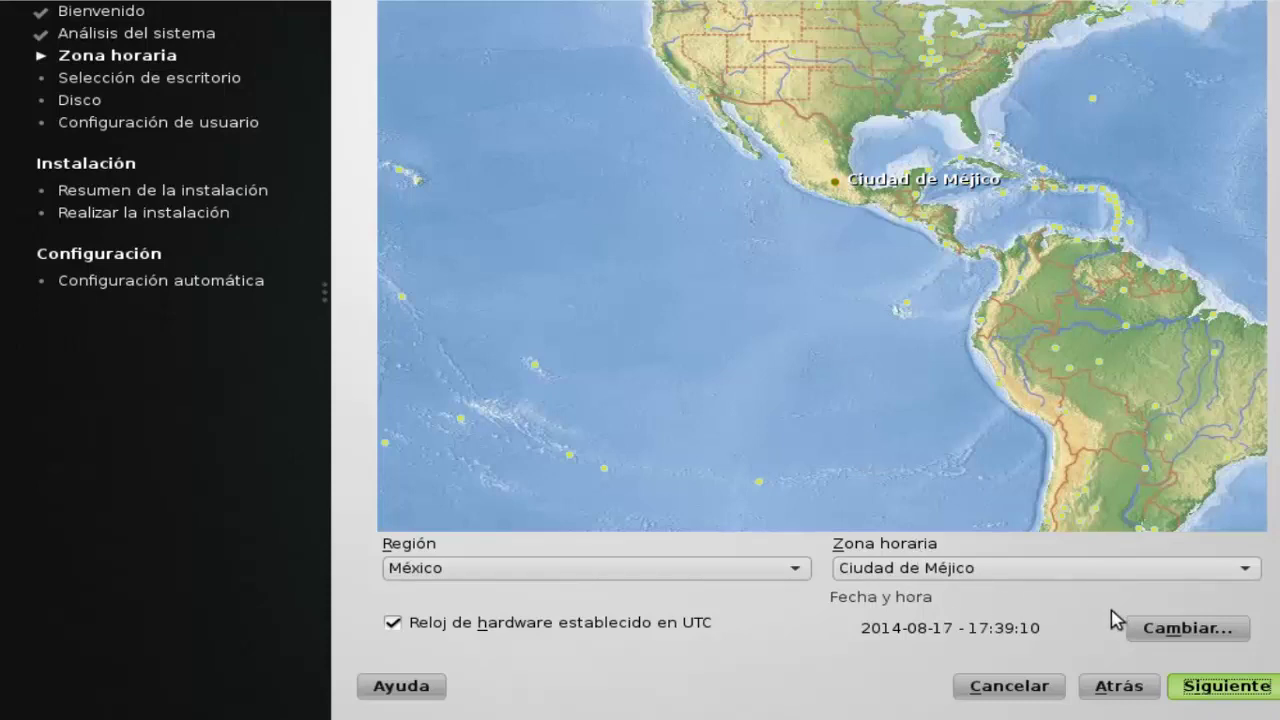
{"action": "left_click", "coordinate": [1203, 688]}
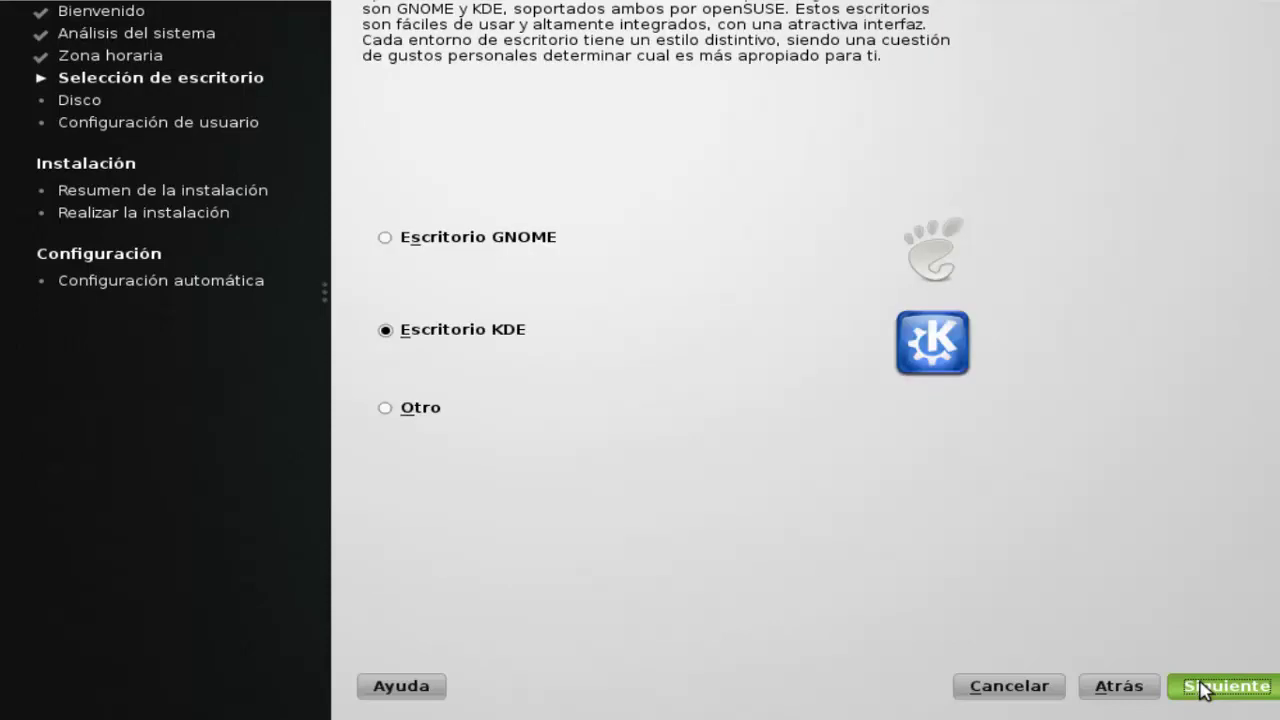
Step: Keep Escritorio KDE as the desktop and accept the proposed disk configuration with an independent home partition
{"action": "left_click", "coordinate": [1203, 688]}
{"action": "left_click", "coordinate": [1226, 688]}
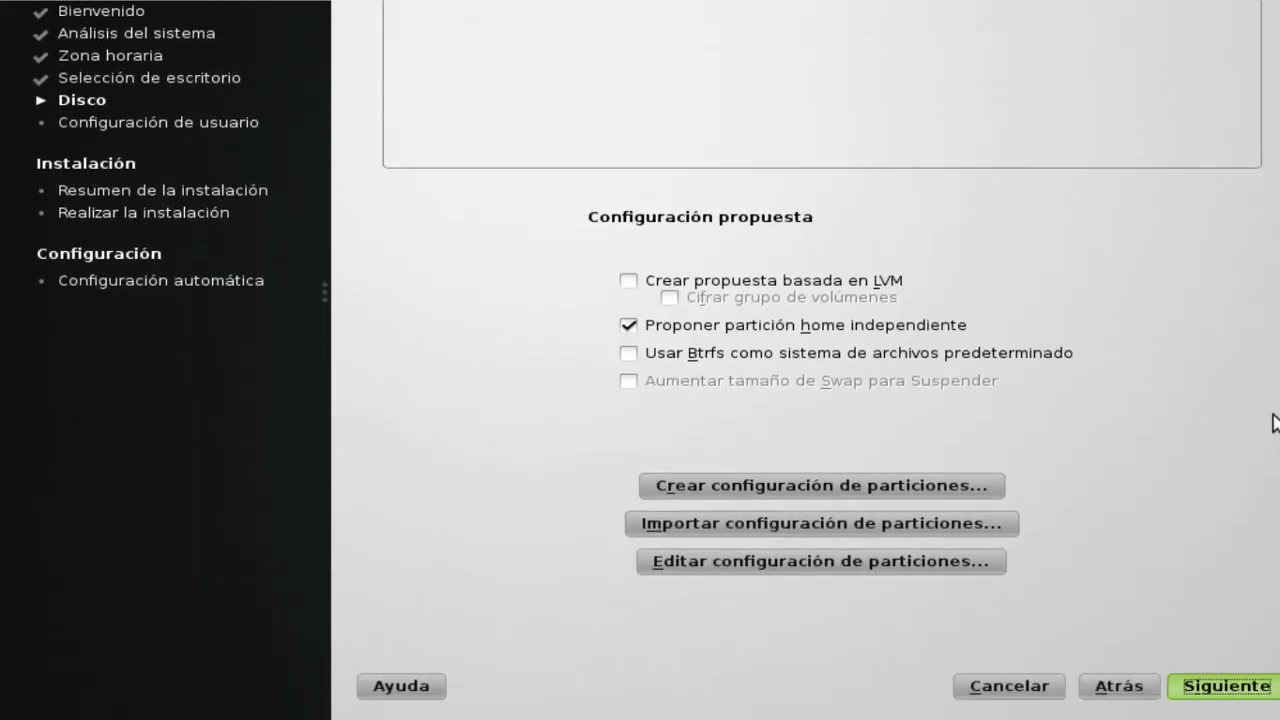
{"action": "left_click", "coordinate": [1236, 688]}
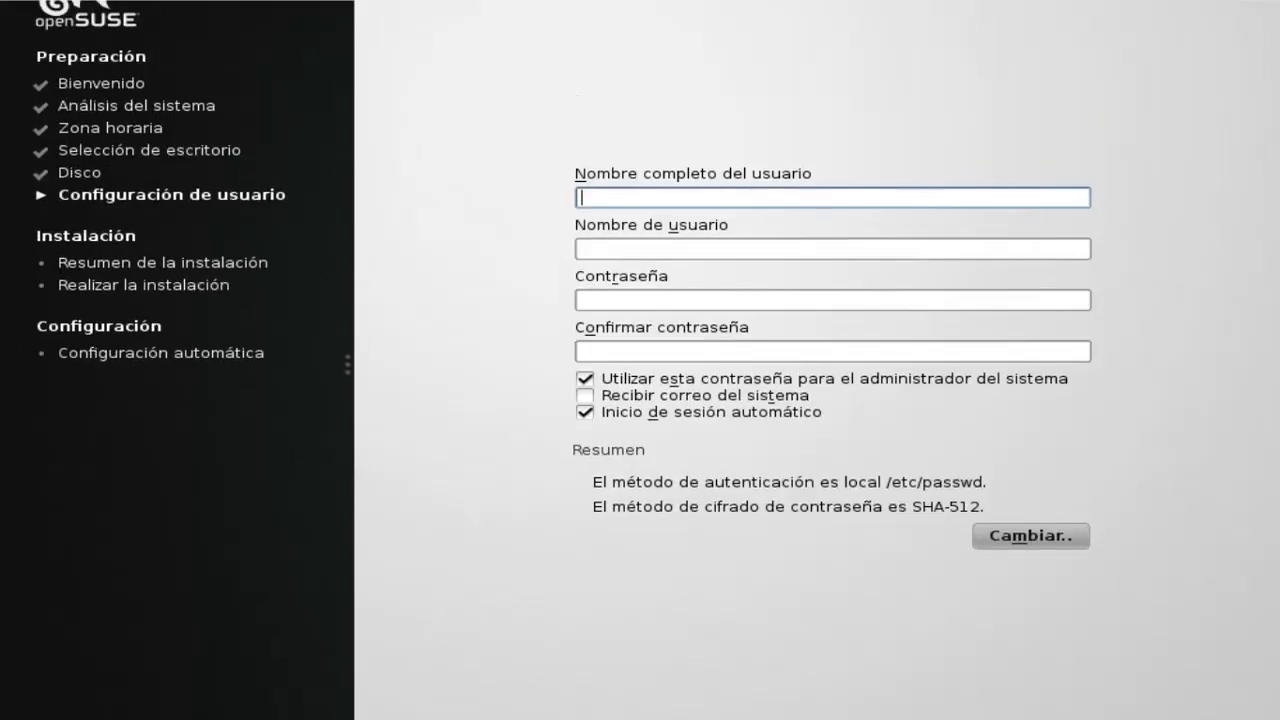
Step: Fill in the new user account with the full name SheepMinecraft, username sheepminecraft, and the account password with its confirmation
{"action": "type", "text": "Sh"}
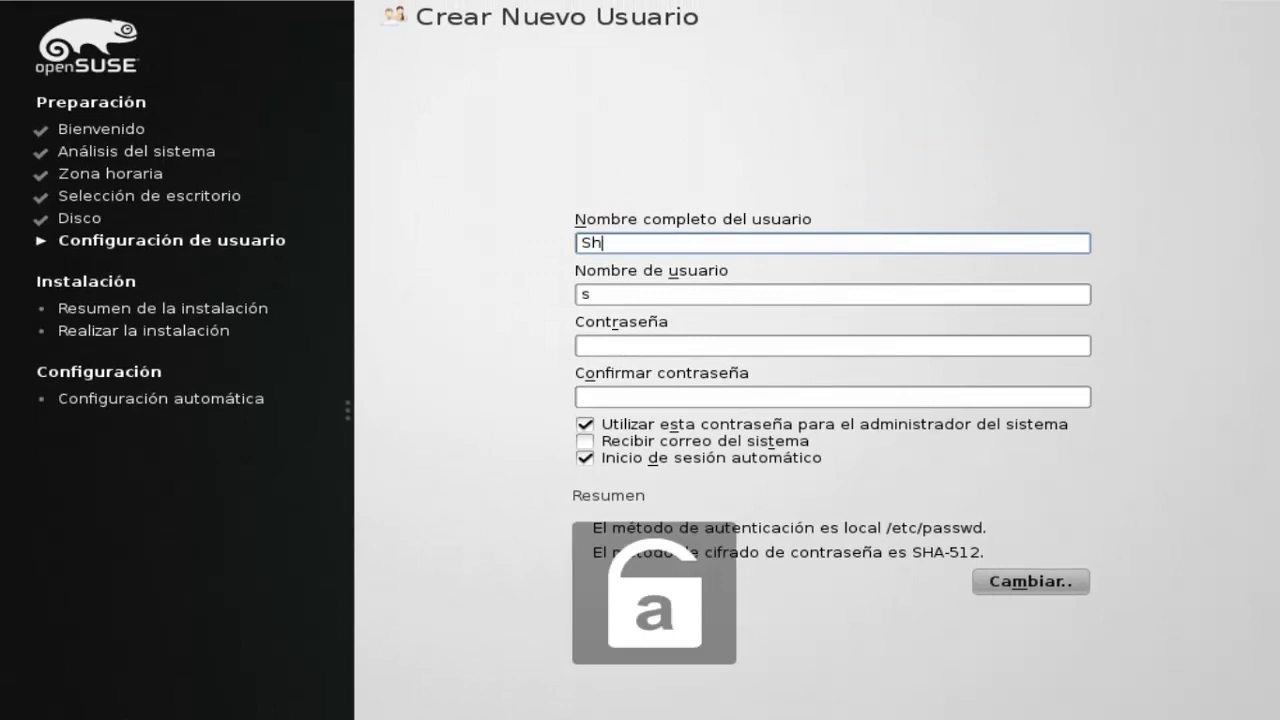
{"action": "type", "text": "eep"}
{"action": "key", "text": "Caps_Lock"}
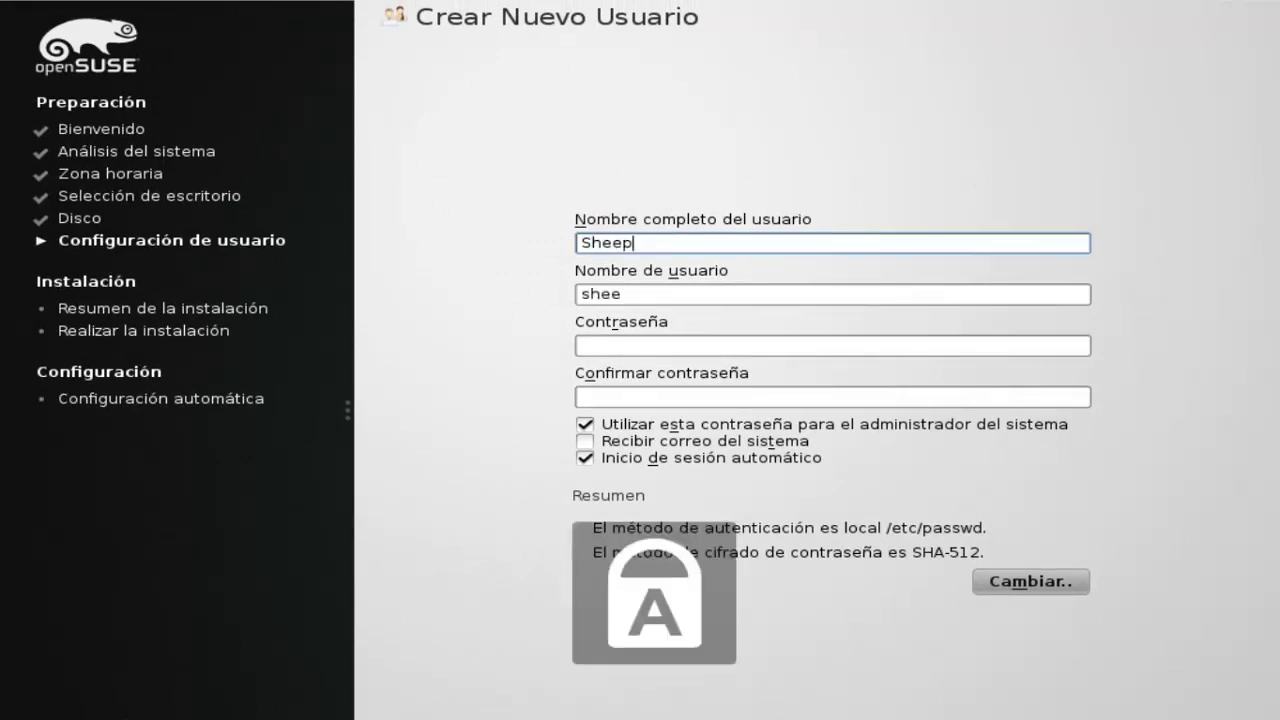
{"action": "type", "text": "M"}
{"action": "key", "text": "Caps_Lock"}
{"action": "type", "text": "inecraft"}
{"action": "key", "text": "Tab"}
{"action": "key", "text": "Tab"}
{"action": "type", "text": "******"}
{"action": "left_click", "coordinate": [774, 398]}
{"action": "type", "text": "******"}
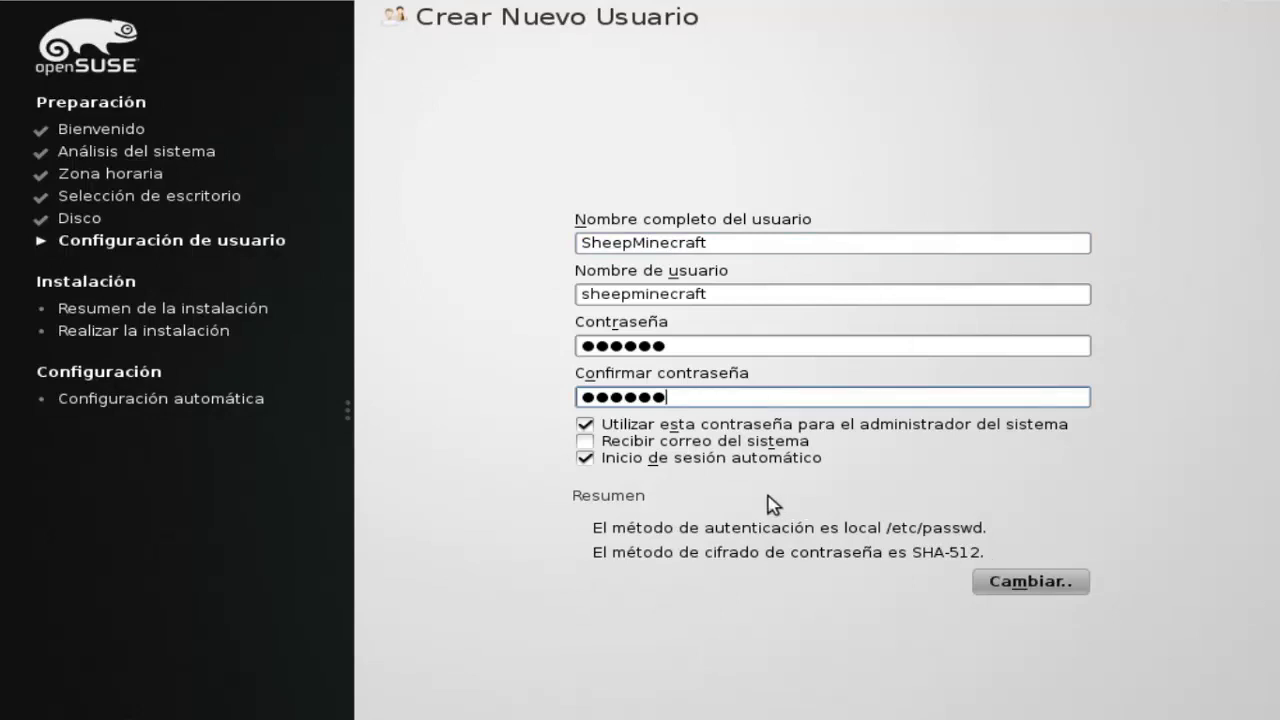
Step: Disable automatic login and sharing the password with the system administrator, and submit the user account, accepting the simple password
{"action": "left_click", "coordinate": [585, 458]}
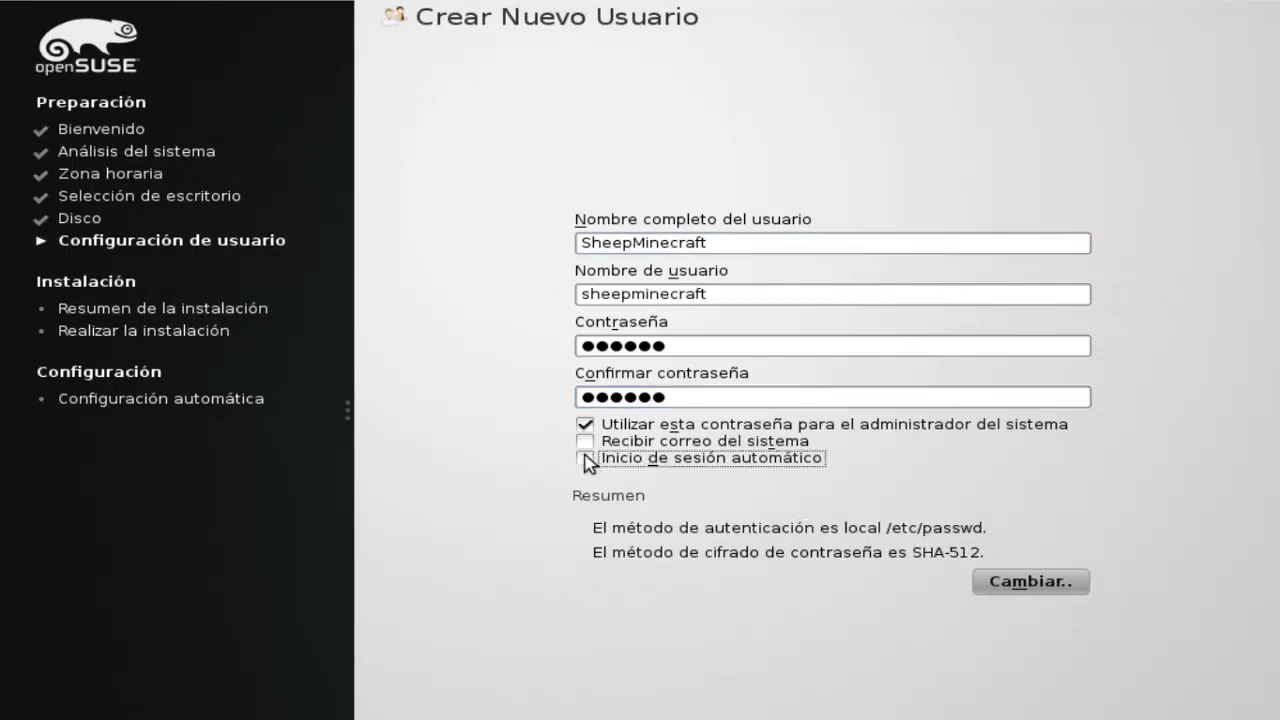
{"action": "left_click", "coordinate": [586, 426]}
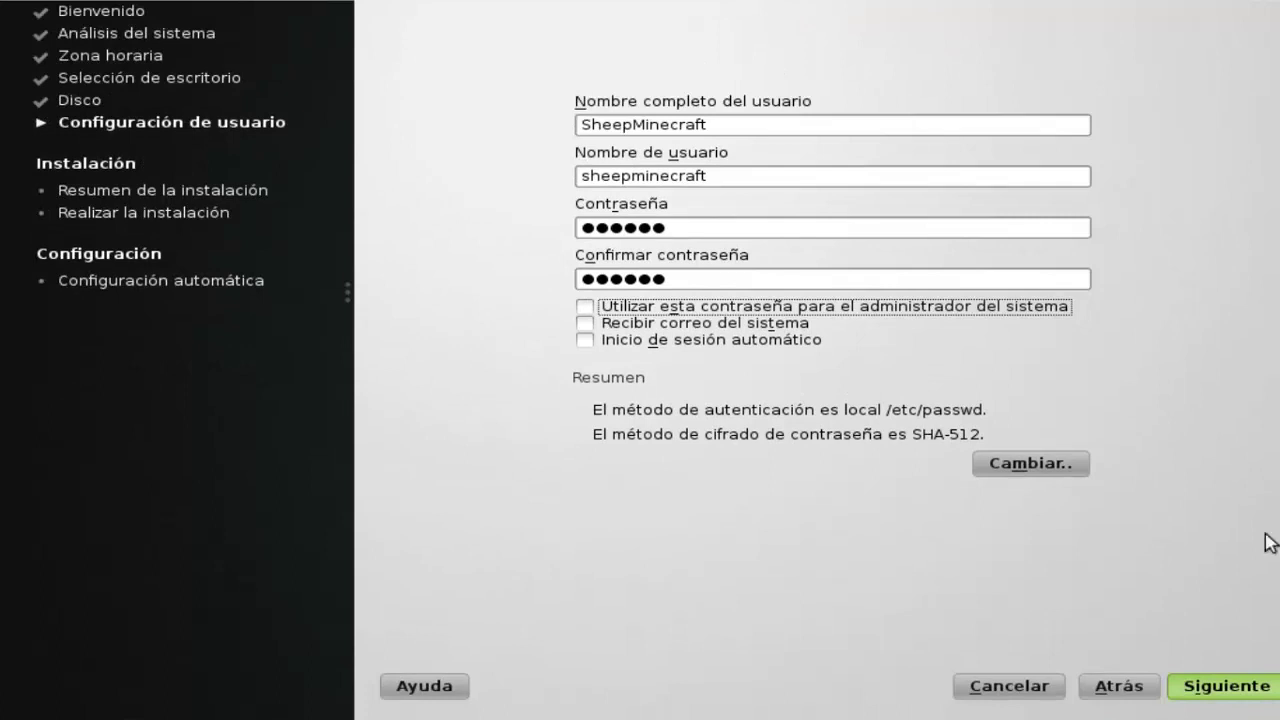
{"action": "left_click", "coordinate": [1199, 687]}
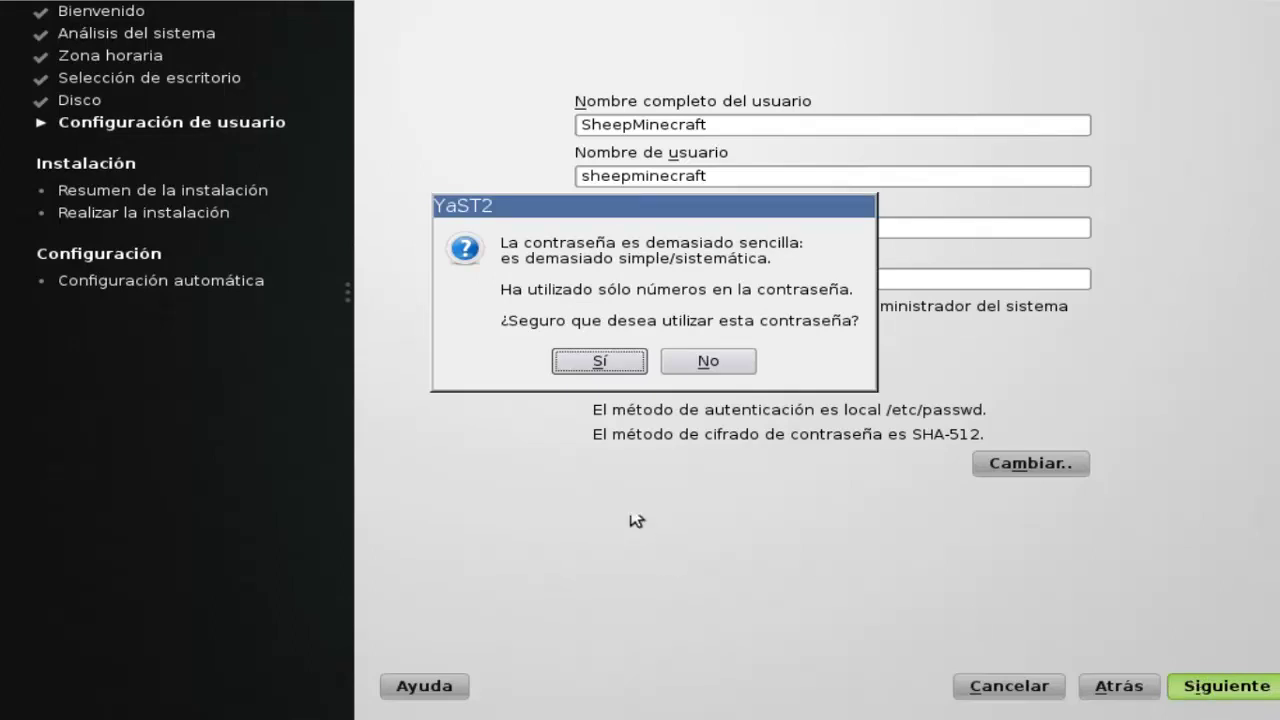
{"action": "left_click", "coordinate": [600, 364]}
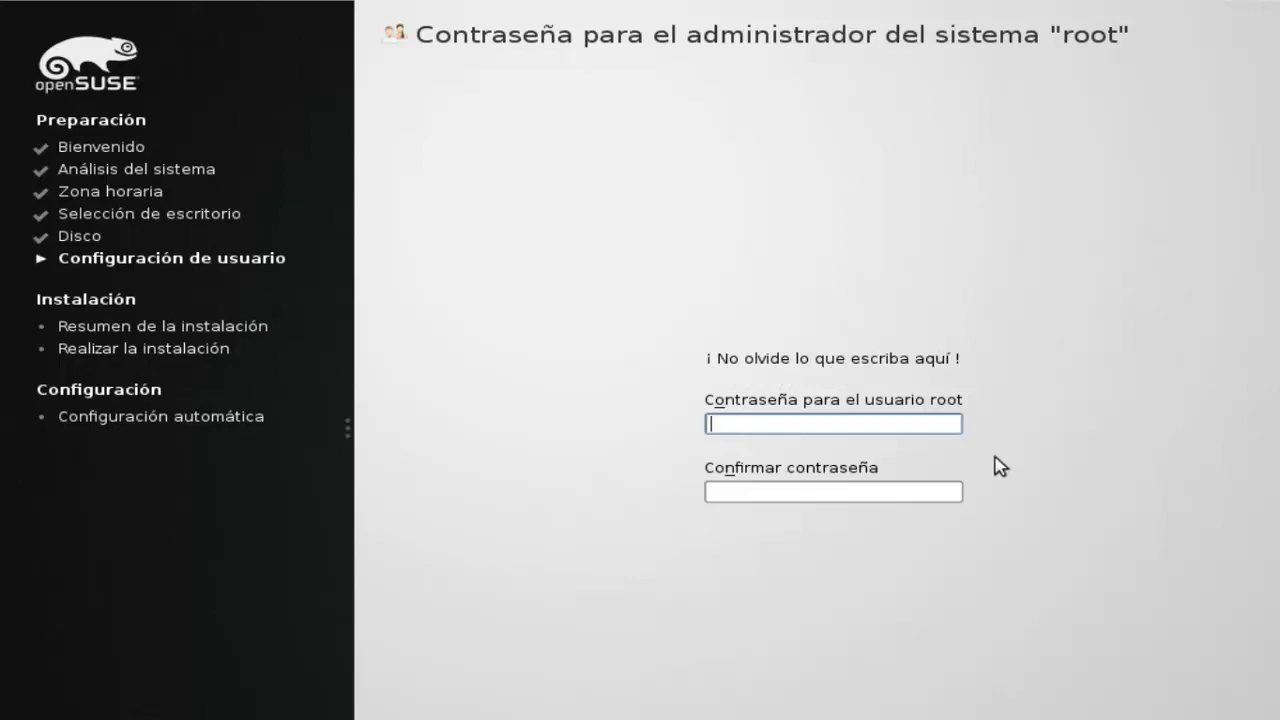
Step: Enter and confirm the root user's password, accepting it despite being short
{"action": "type", "text": "•••"}
{"action": "left_click", "coordinate": [901, 494]}
{"action": "type", "text": "•••"}
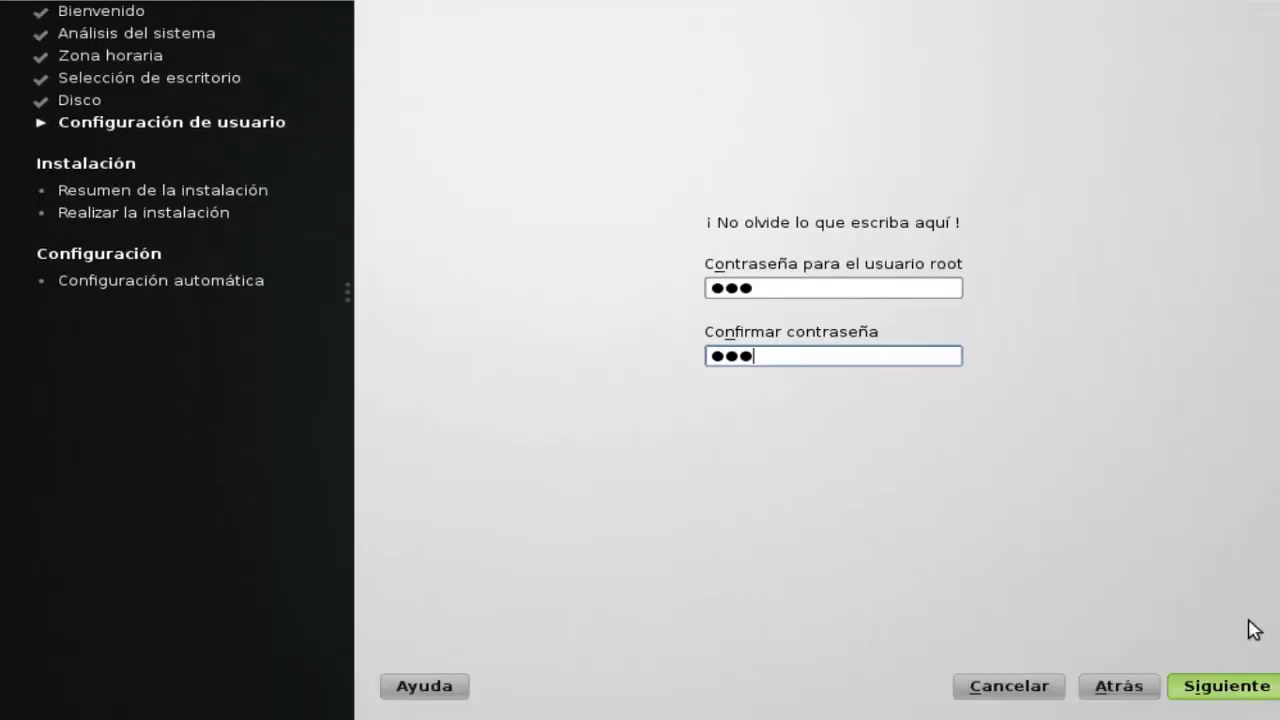
{"action": "left_click", "coordinate": [1236, 692]}
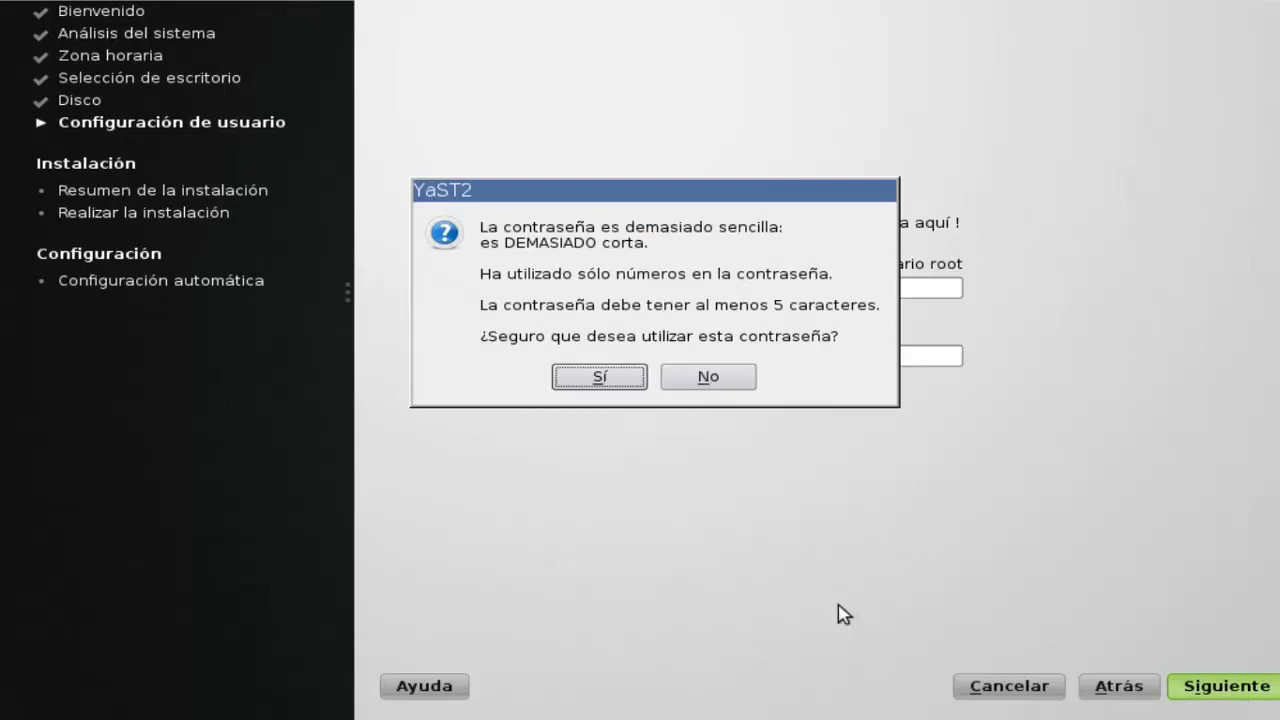
{"action": "left_click", "coordinate": [600, 378]}
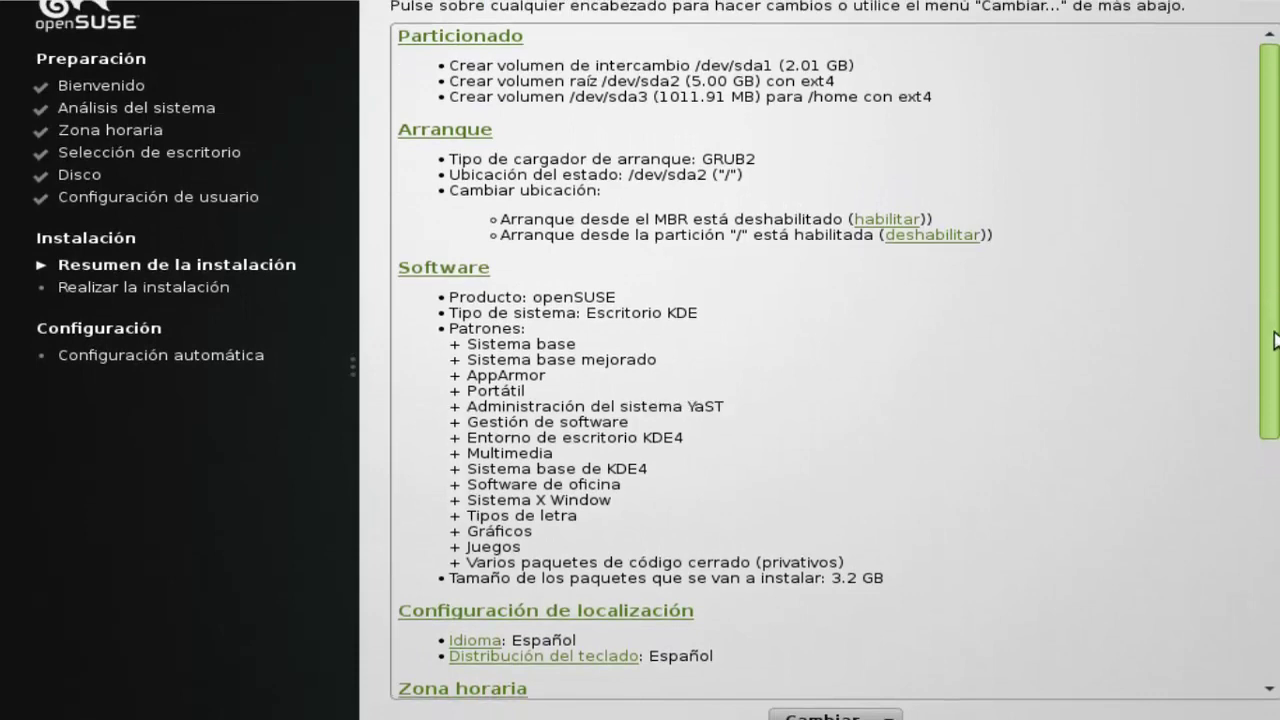
Step: Review the installation summary and start the installation, confirming the partition changes
{"action": "scroll", "coordinate": [1268, 302], "scroll_direction": "down", "scroll_amount": 3}
{"action": "scroll", "coordinate": [1270, 450], "scroll_direction": "down", "scroll_amount": 5}
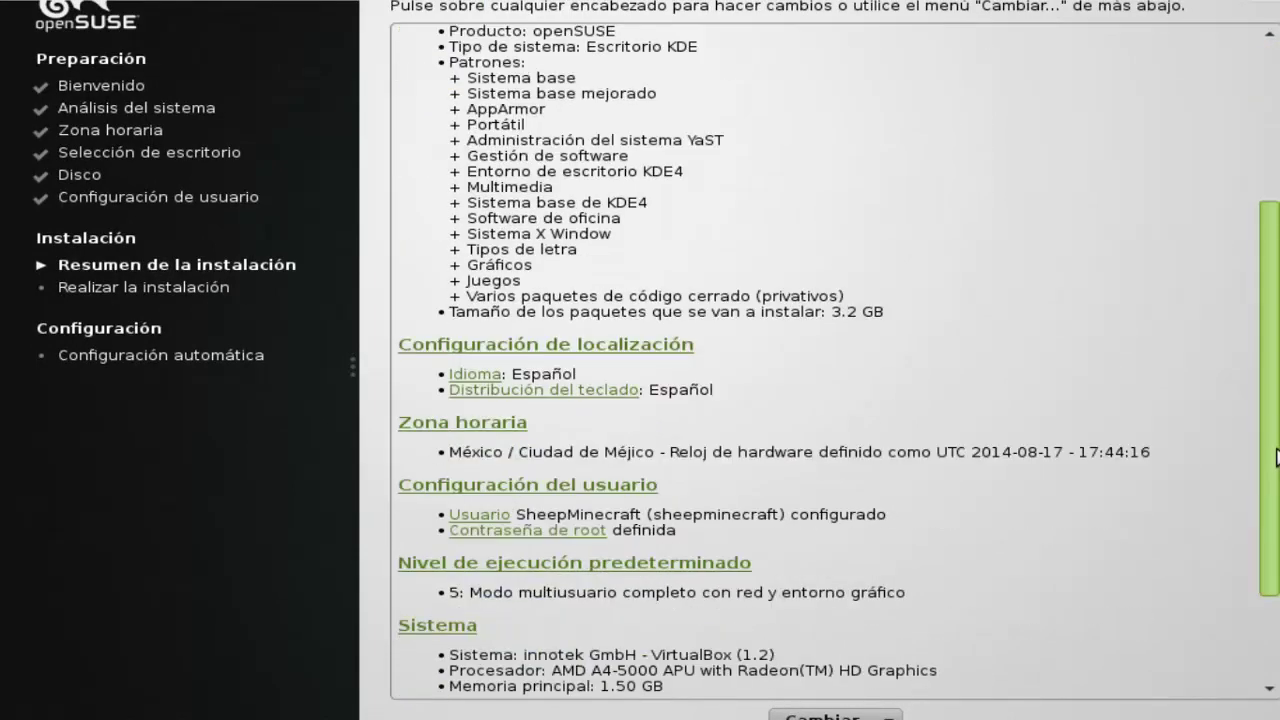
{"action": "scroll", "coordinate": [1276, 457], "scroll_direction": "down", "scroll_amount": 4}
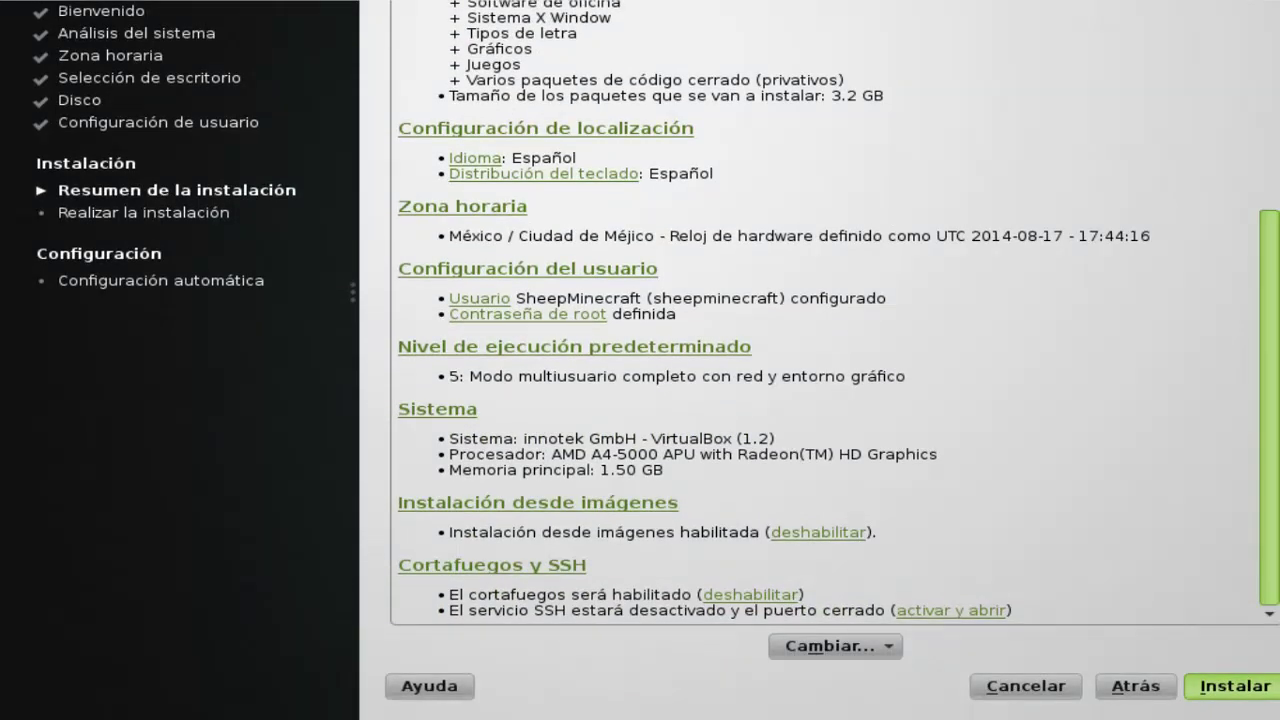
{"action": "left_click", "coordinate": [1234, 688]}
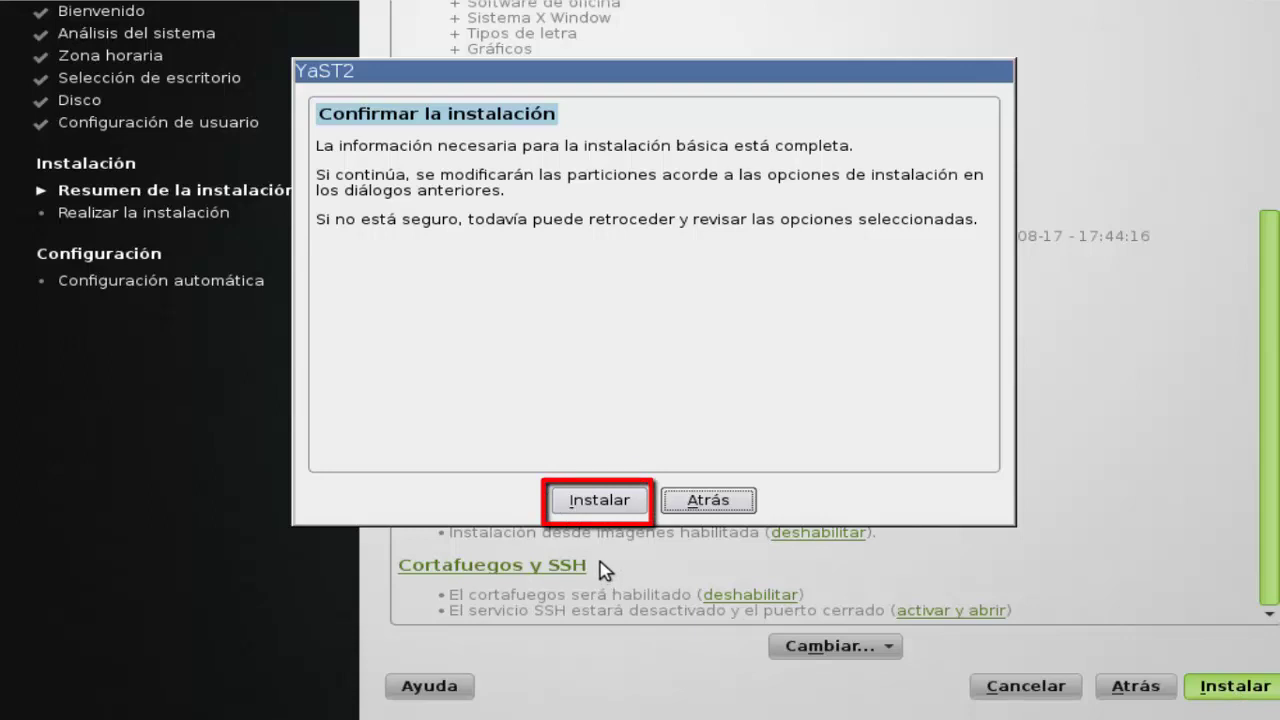
{"action": "left_click", "coordinate": [600, 501]}
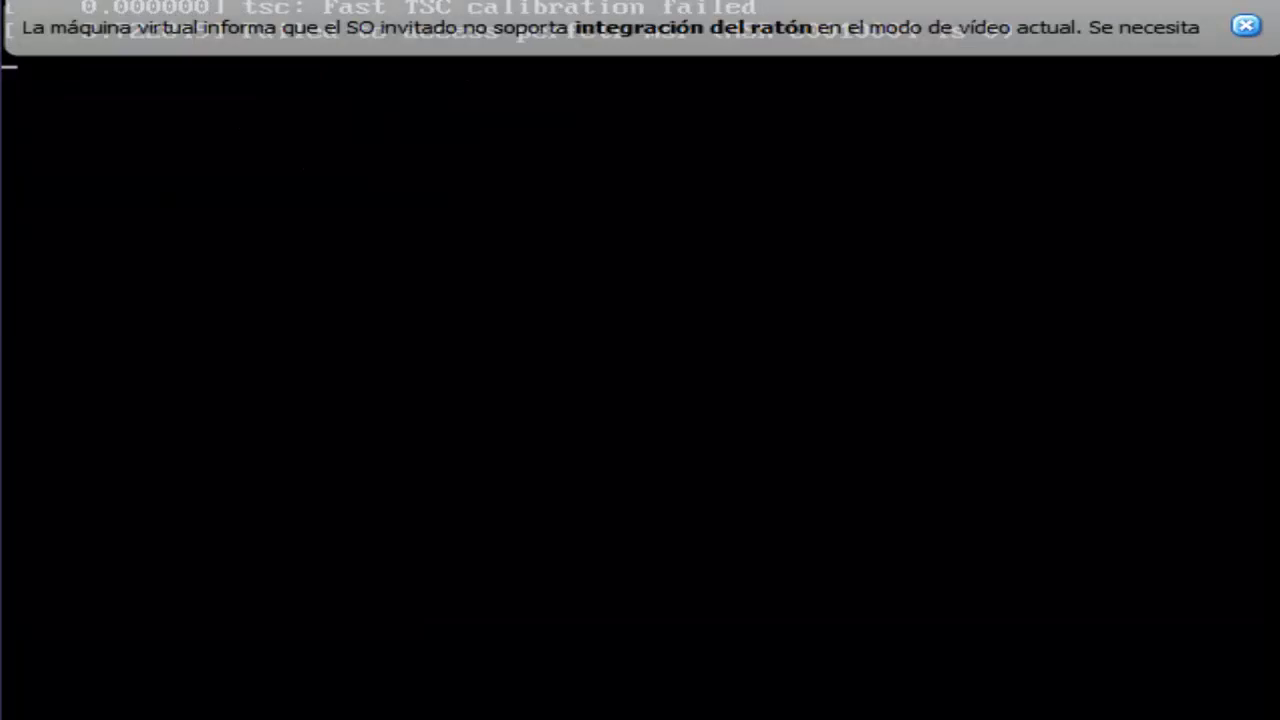
Step: Dismiss the mouse integration notices and log in as sheepminecraft with the account password
{"action": "left_click", "coordinate": [1247, 30]}
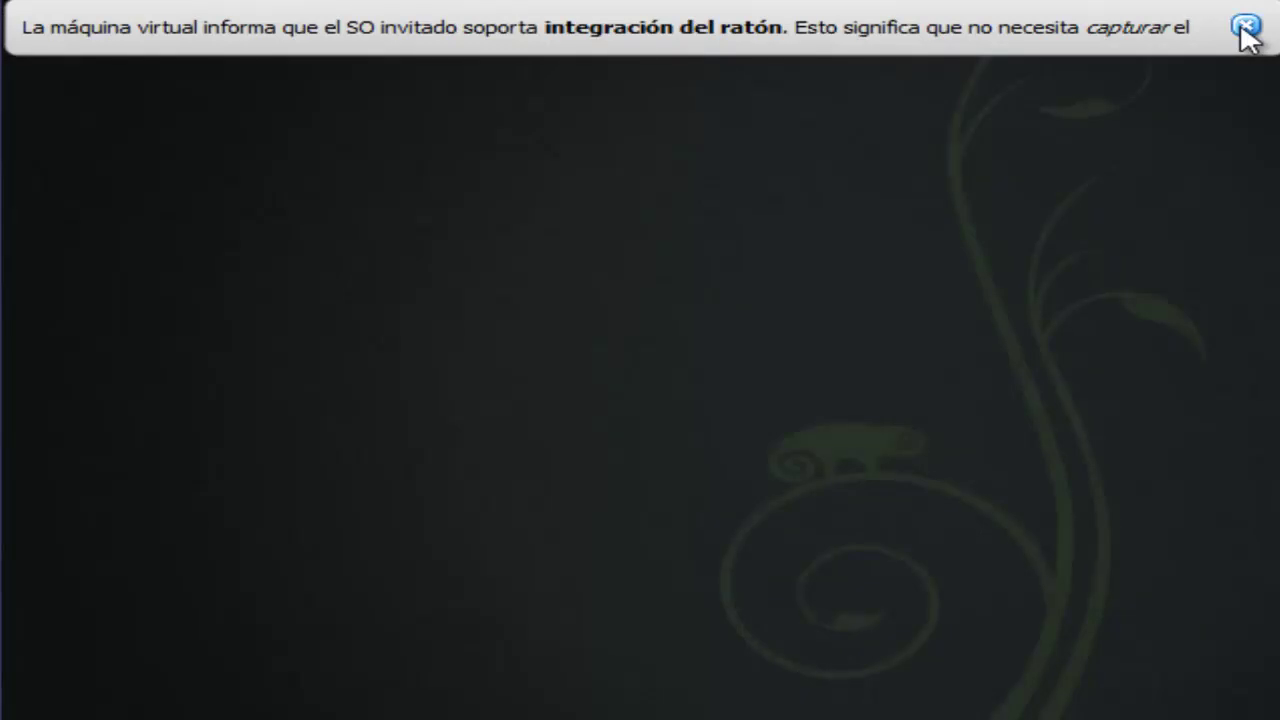
{"action": "left_click", "coordinate": [1247, 30]}
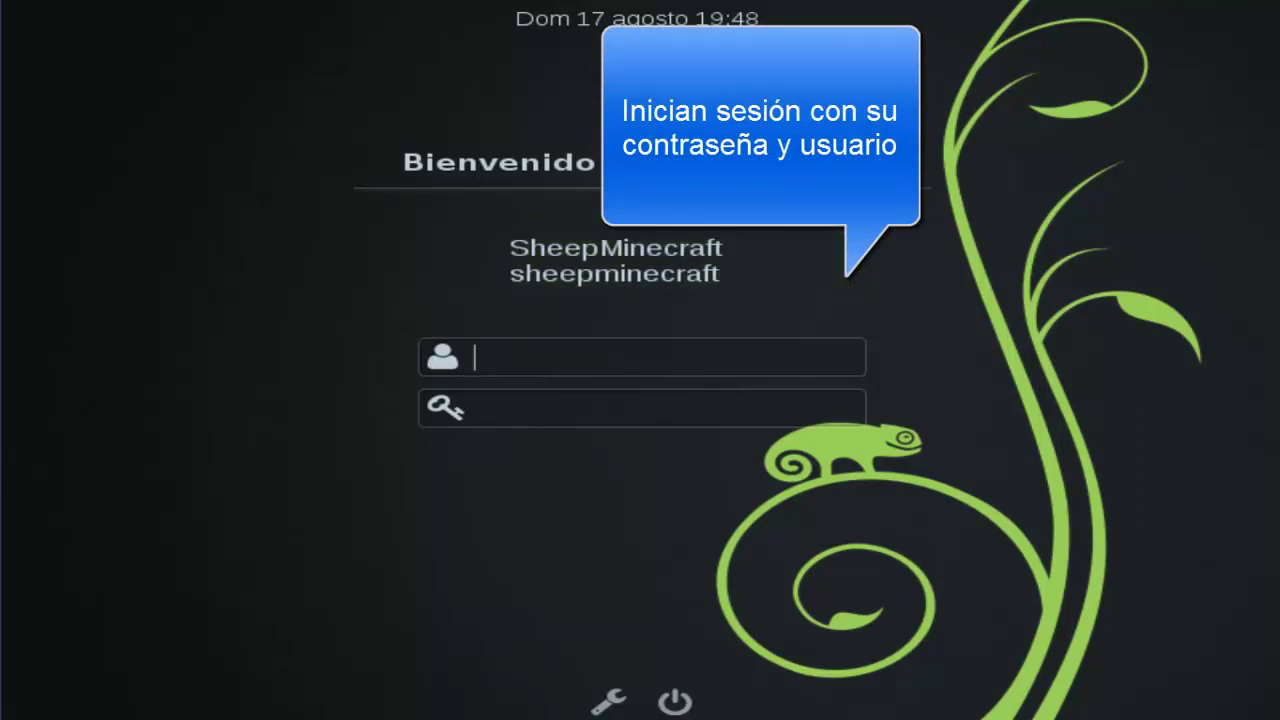
{"action": "left_click", "coordinate": [714, 263]}
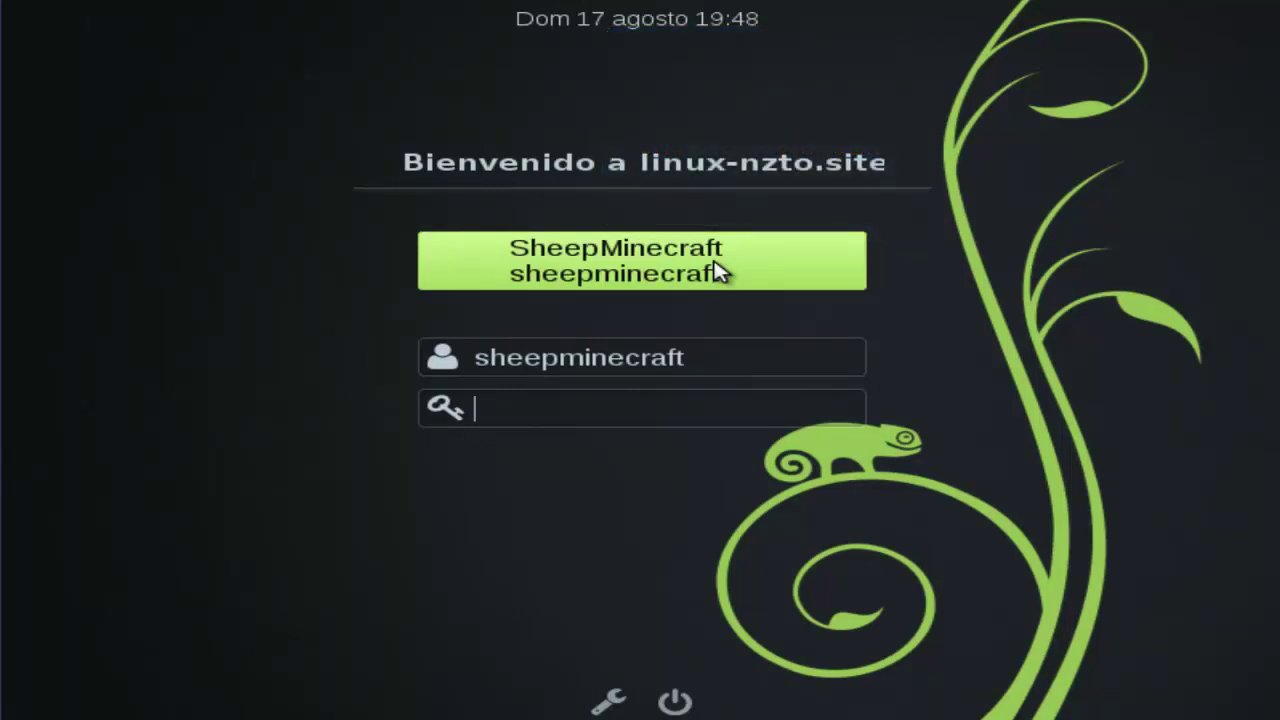
{"action": "type", "text": "••••••"}
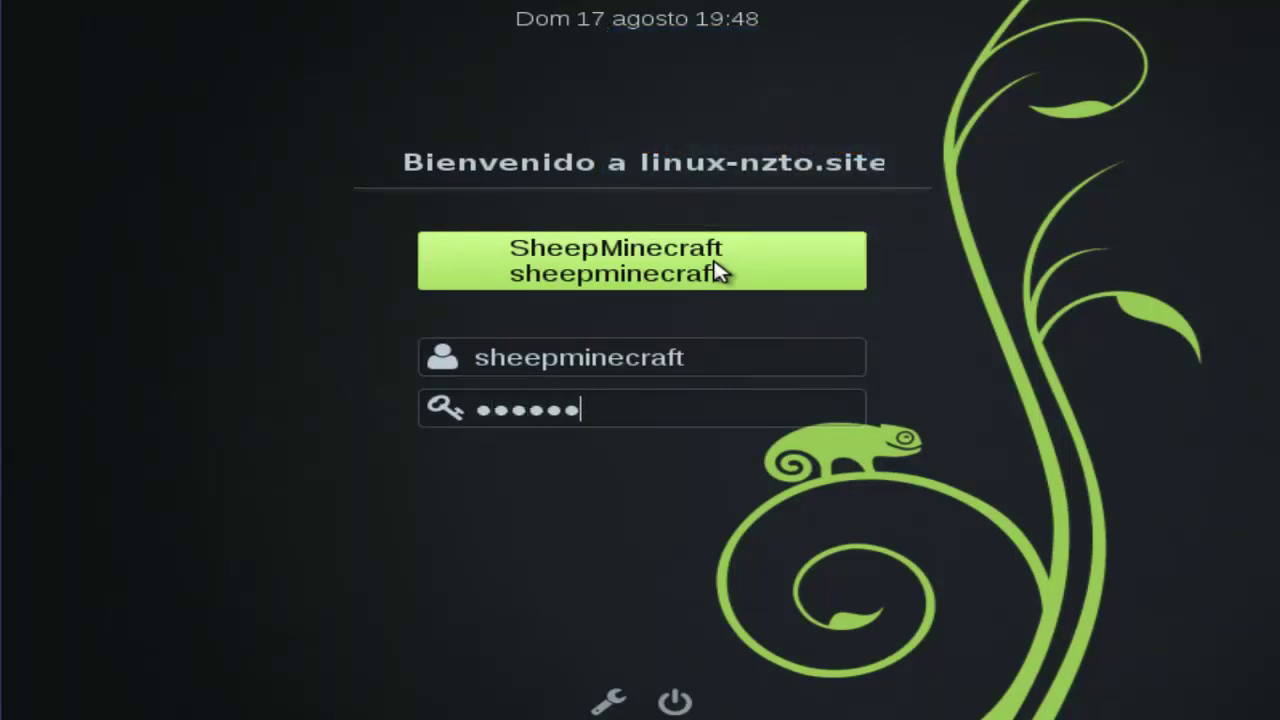
{"action": "key", "text": "Return"}
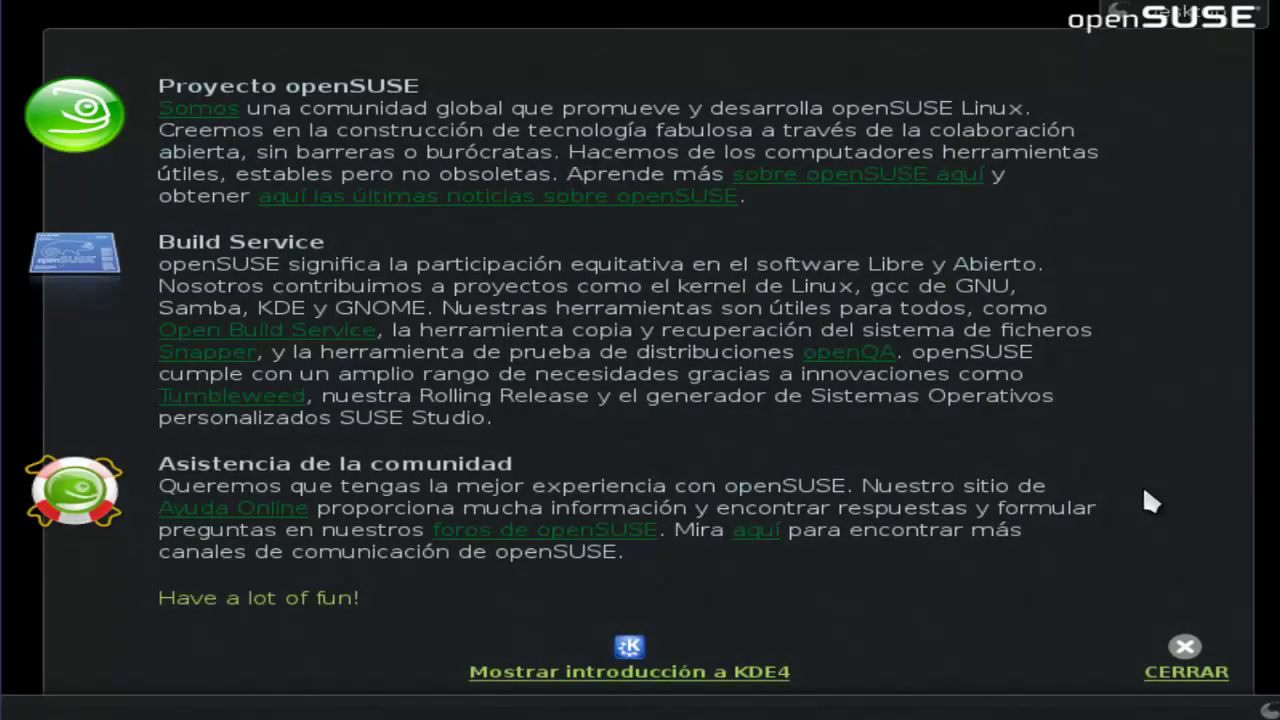
Step: Close the openSUSE welcome screen and reposition the running virtual machine's window on the host desktop
{"action": "left_click", "coordinate": [1185, 655]}
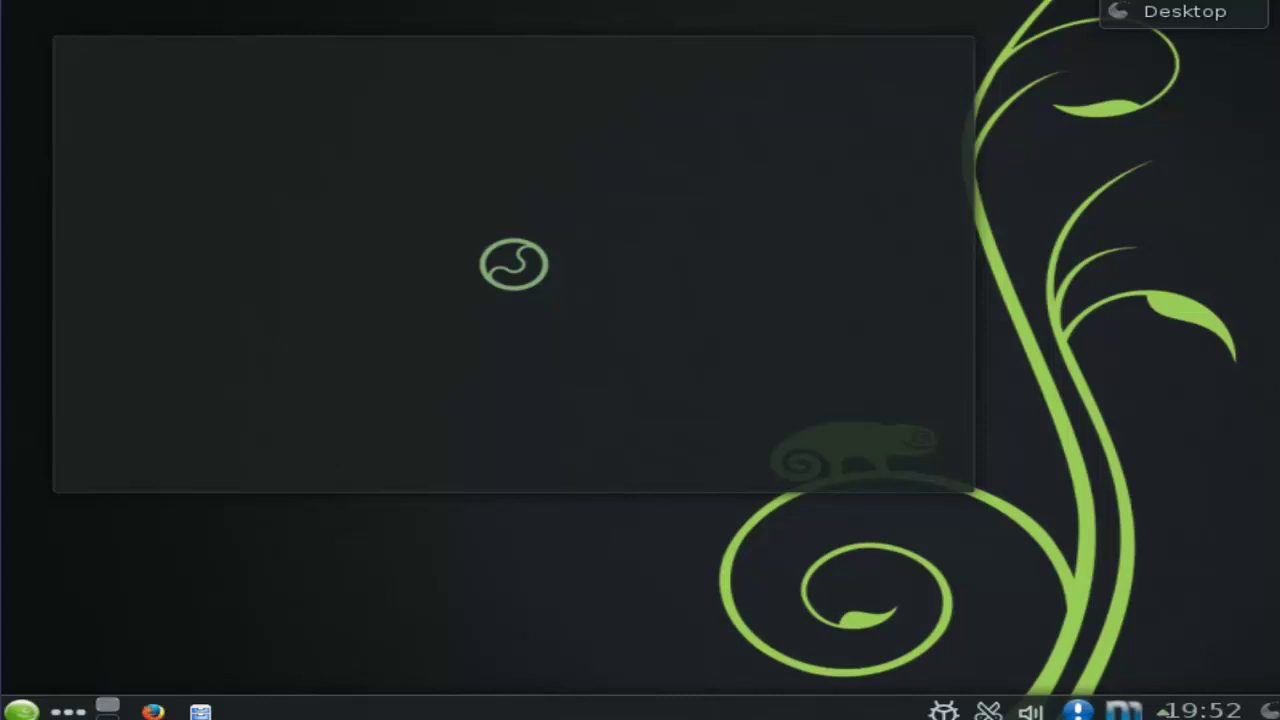
{"action": "key", "text": "alt+Tab"}
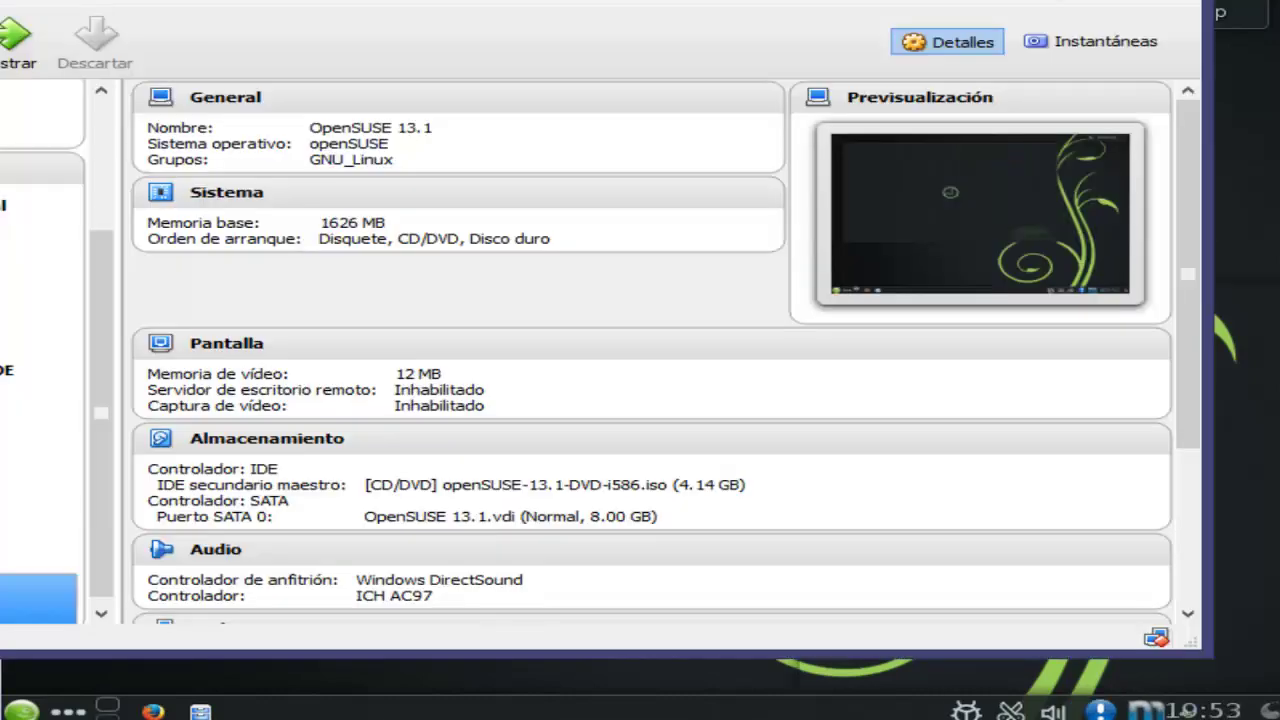
{"action": "key", "text": "alt+Tab"}
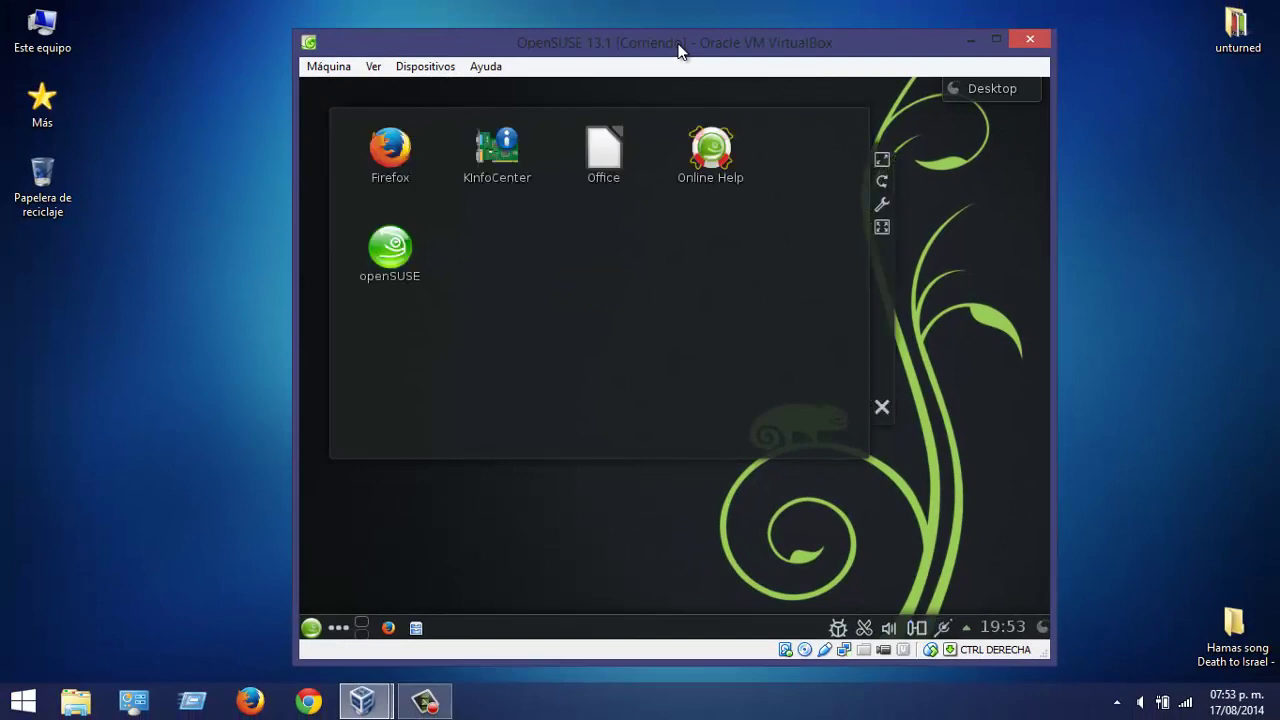
{"action": "left_click_drag", "start_coordinate": [678, 44], "coordinate": [629, 37]}
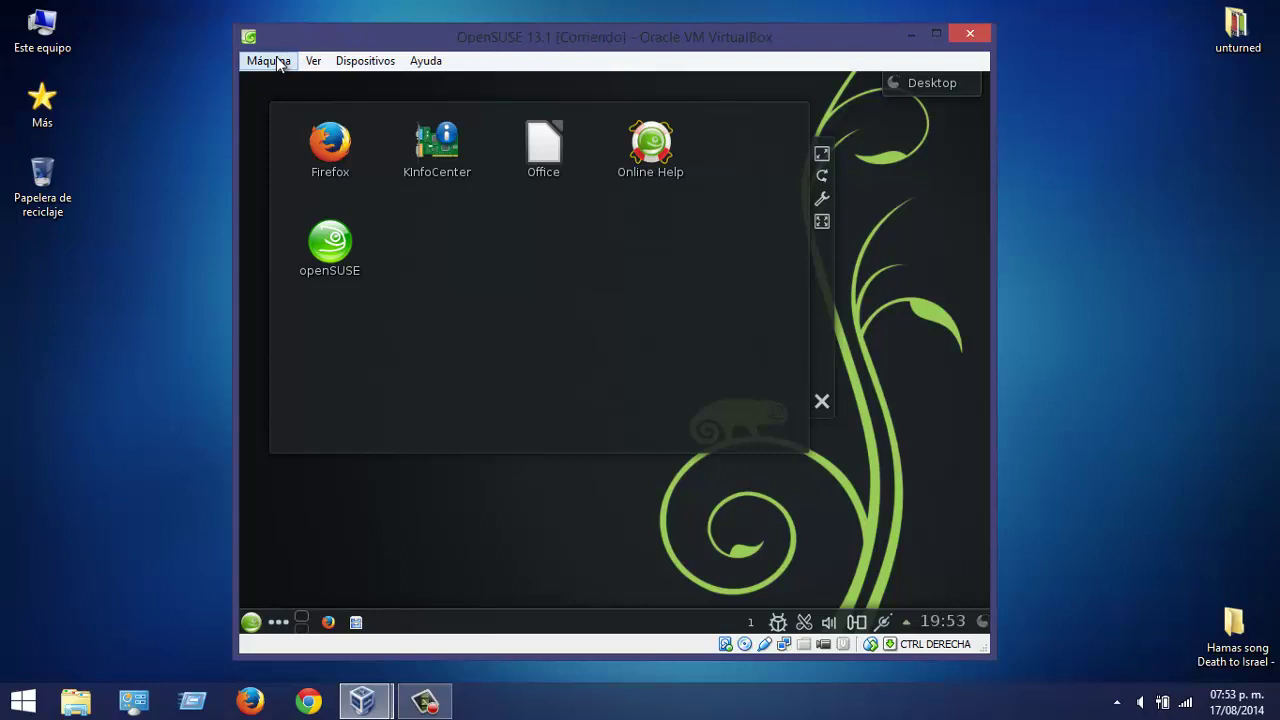
Step: Switch the OpenSUSE 13.1 virtual machine to full-screen mode and confirm the change
{"action": "left_click", "coordinate": [316, 62]}
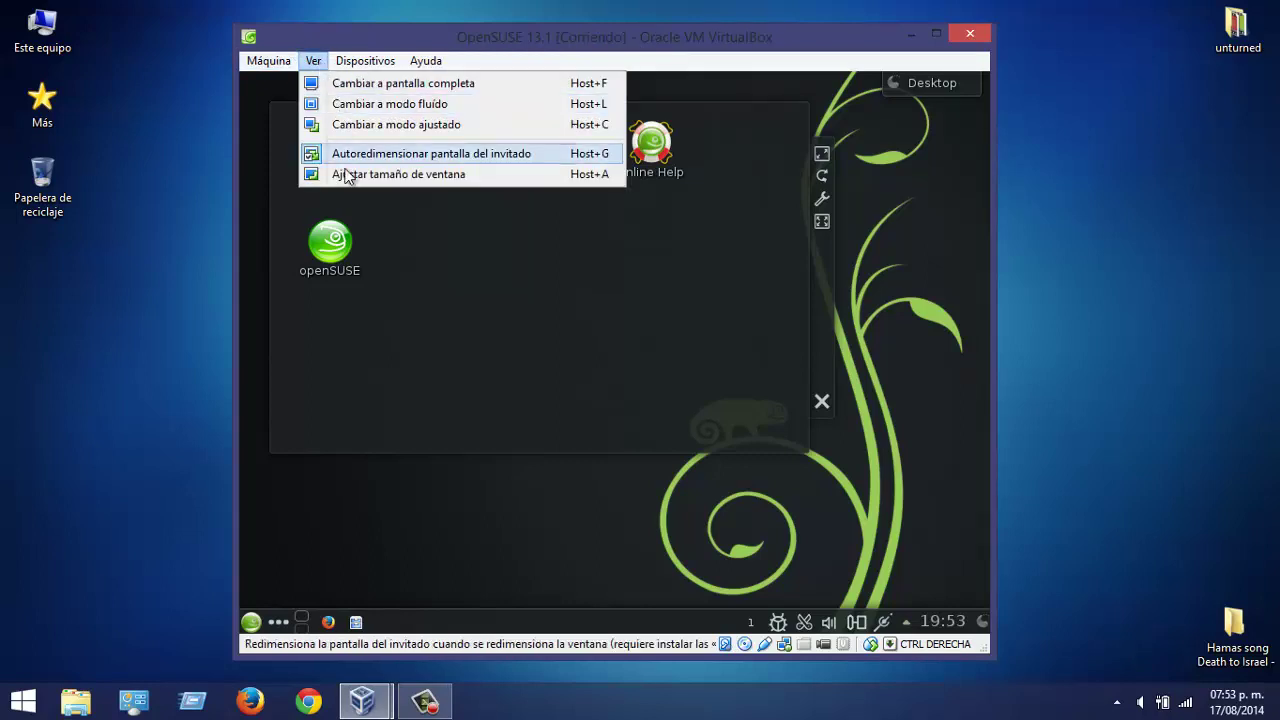
{"action": "mouse_move", "coordinate": [360, 61]}
{"action": "mouse_move", "coordinate": [313, 61]}
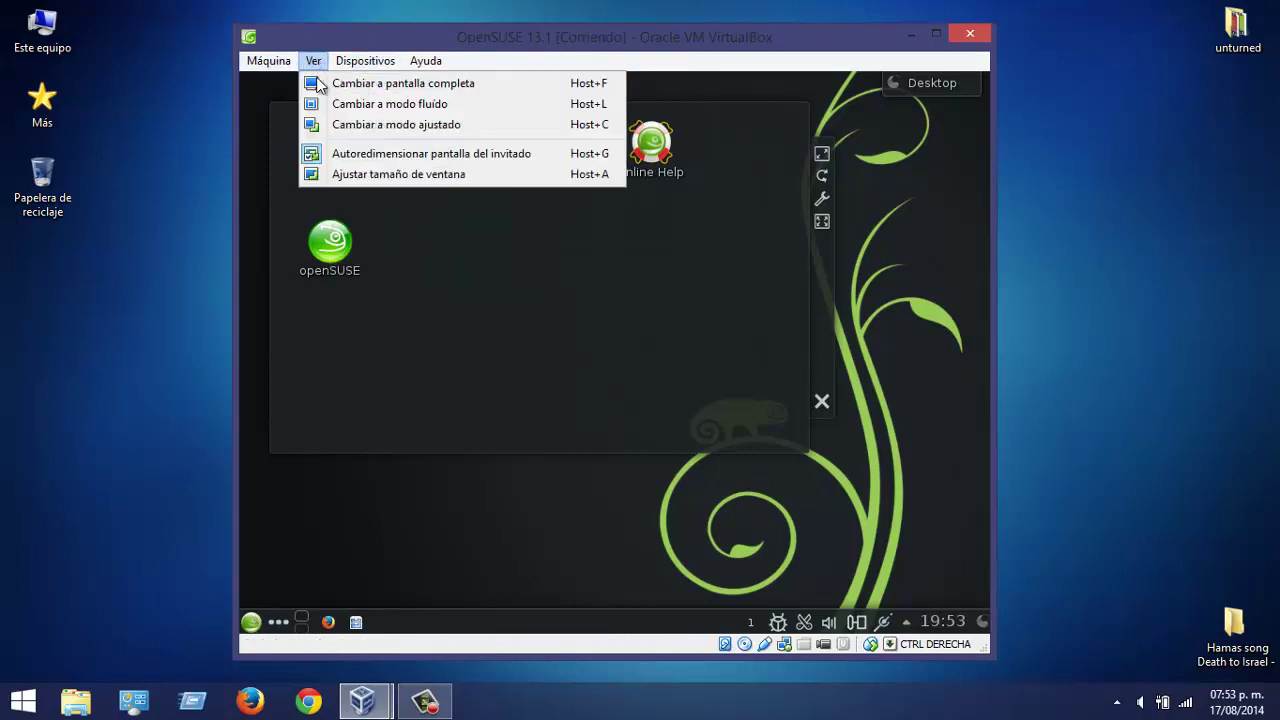
{"action": "left_click", "coordinate": [318, 88]}
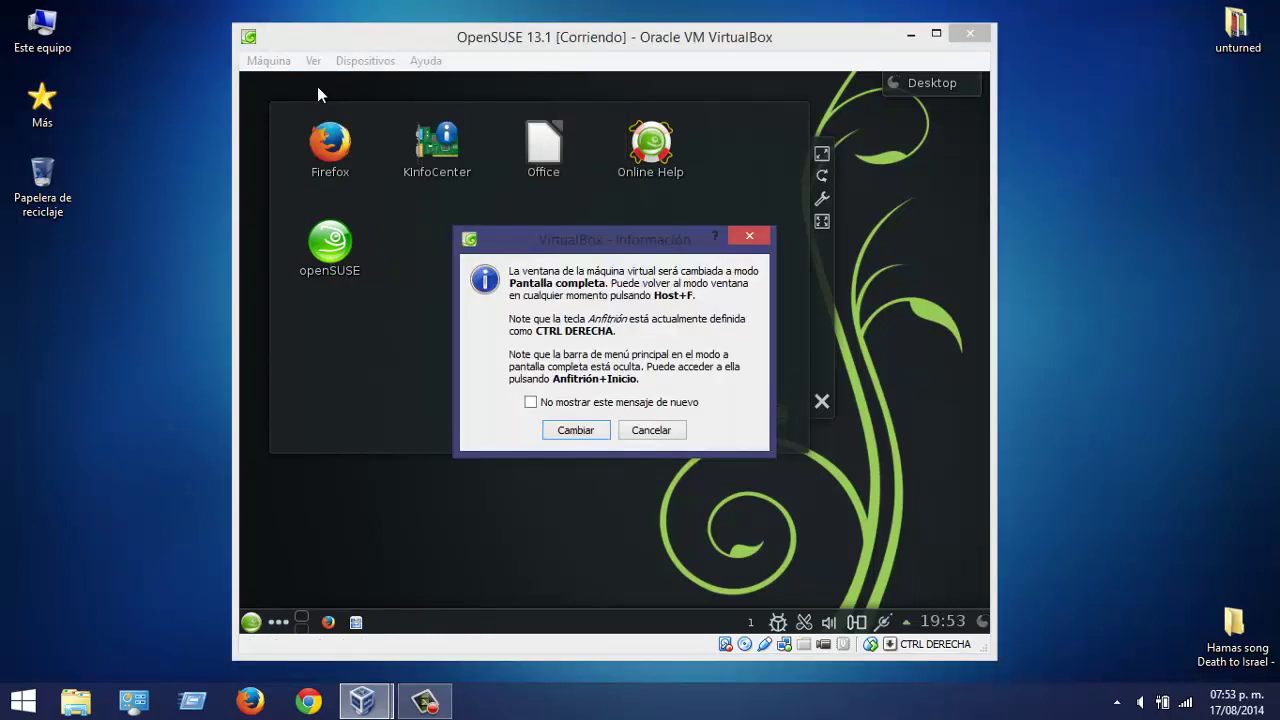
{"action": "left_click", "coordinate": [574, 430]}
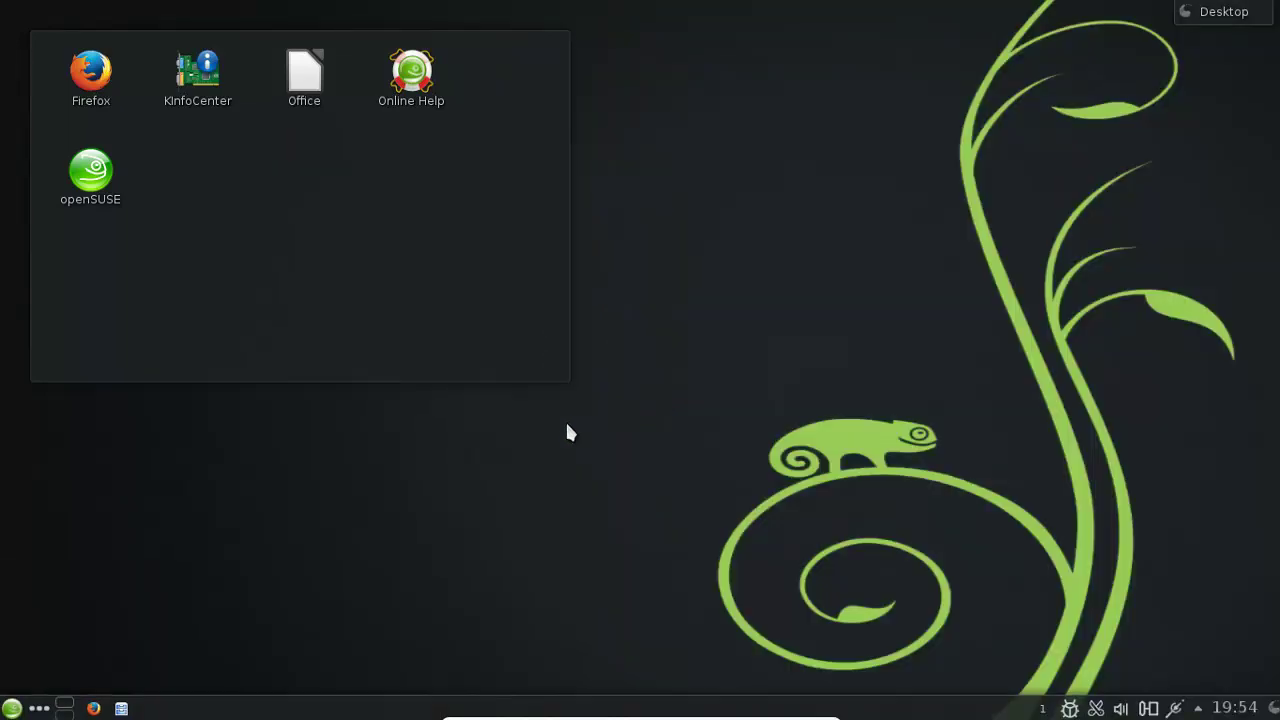
Step: Examine the Favoritos, Aplicaciones and Máquina sections of the KDE application launcher
{"action": "left_click", "coordinate": [12, 708]}
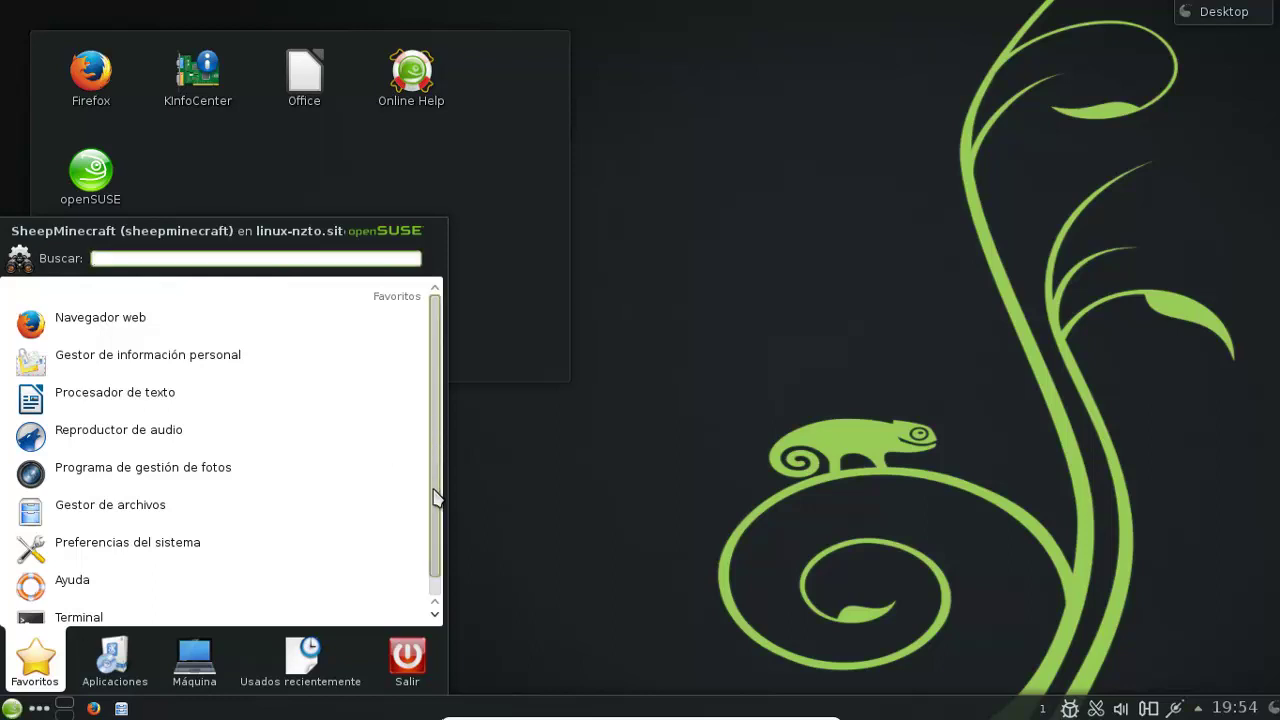
{"action": "scroll", "coordinate": [435, 520], "scroll_direction": "down", "scroll_amount": 1}
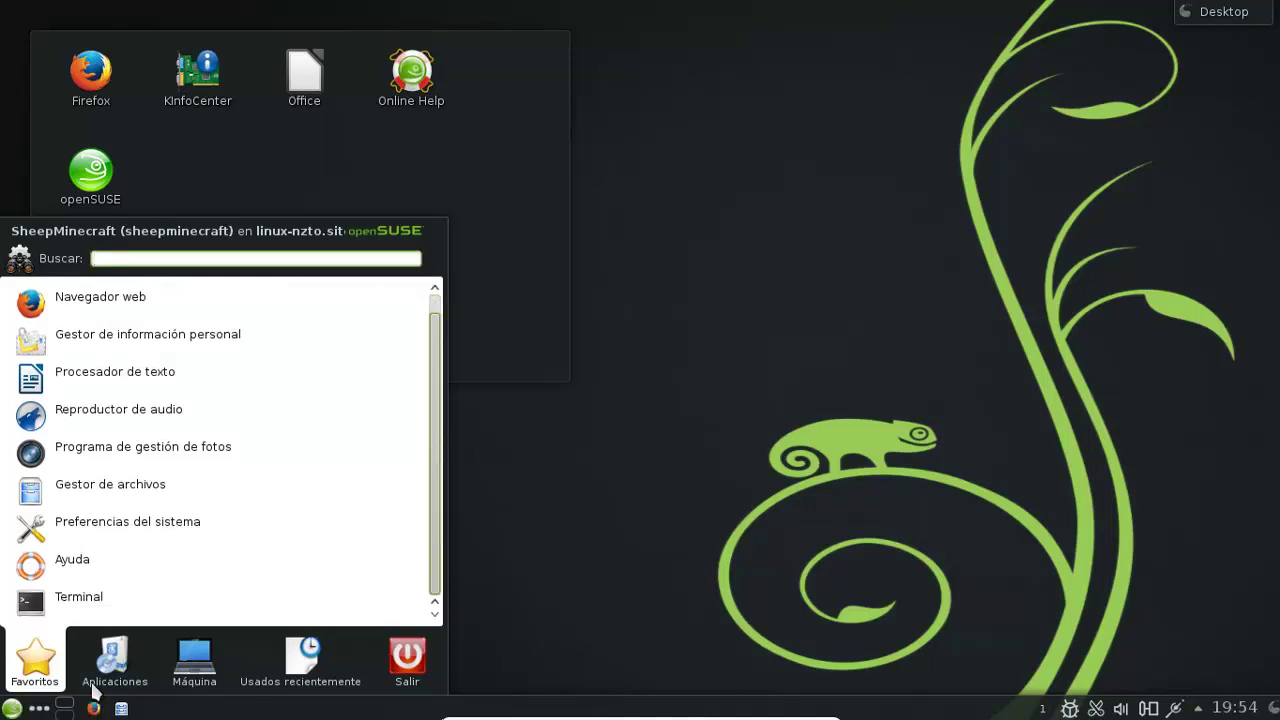
{"action": "mouse_move", "coordinate": [105, 677]}
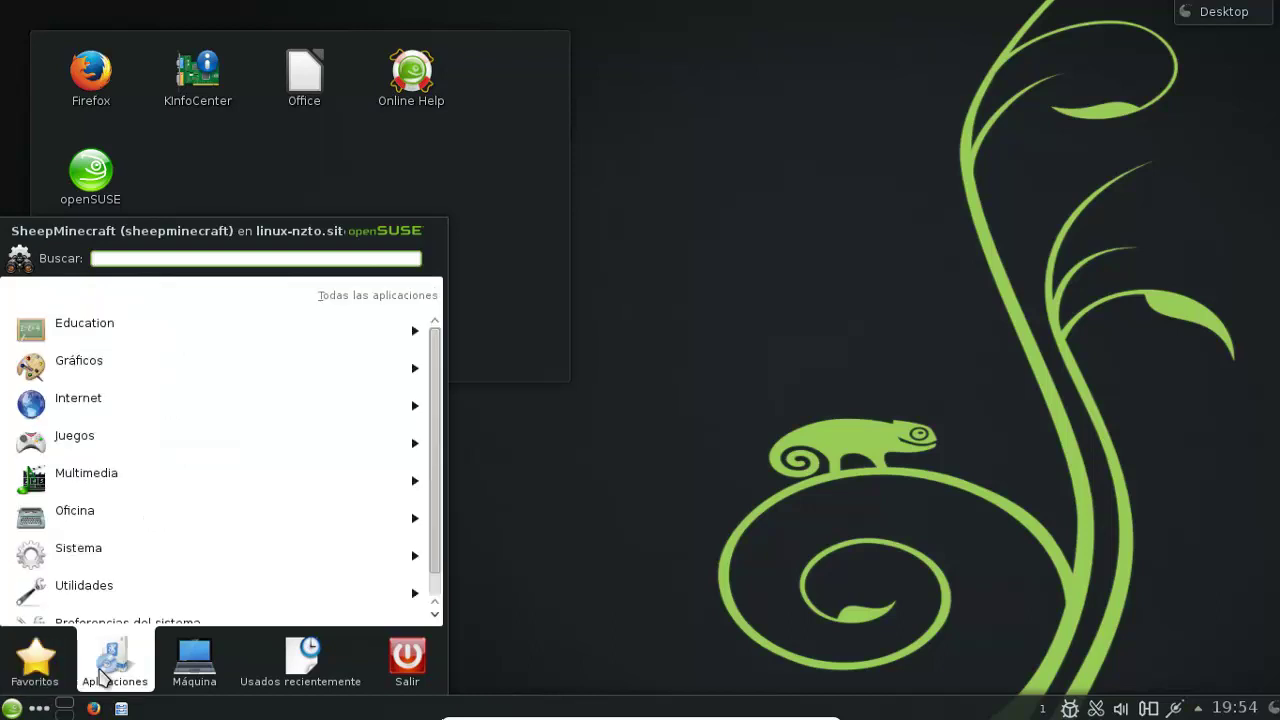
{"action": "mouse_move", "coordinate": [300, 660]}
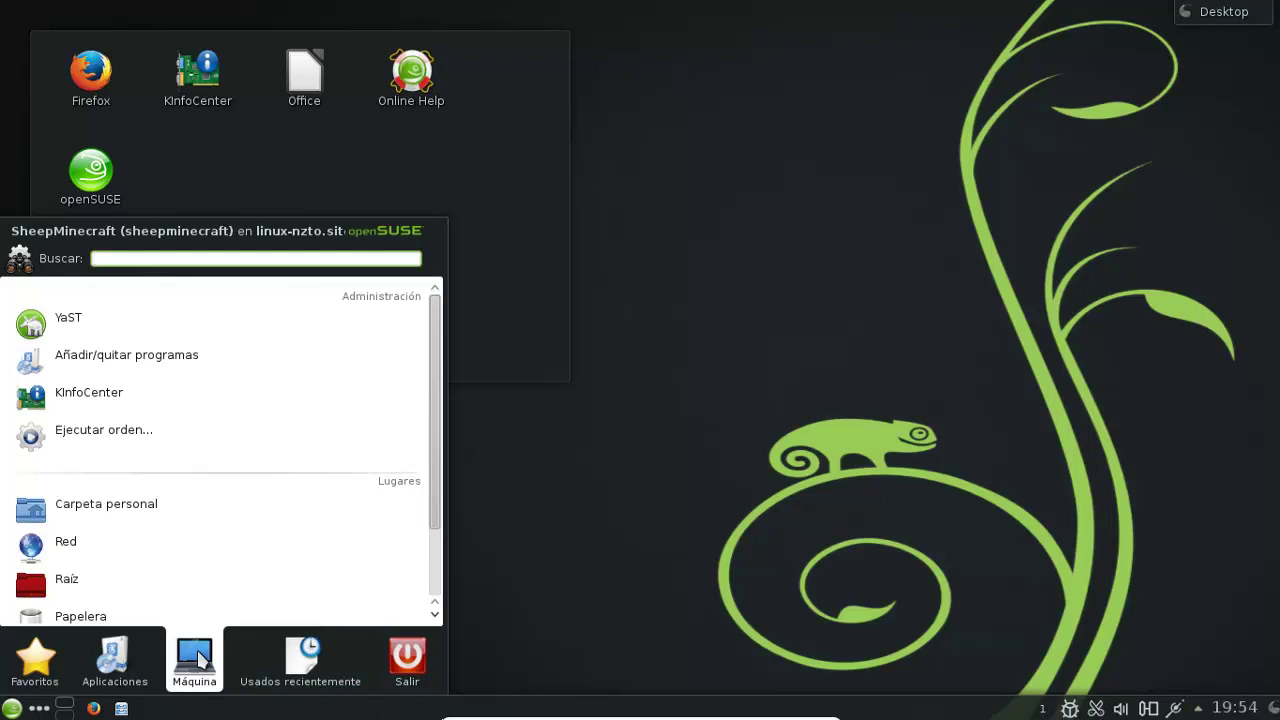
{"action": "scroll", "coordinate": [436, 487], "scroll_direction": "down", "scroll_amount": 3}
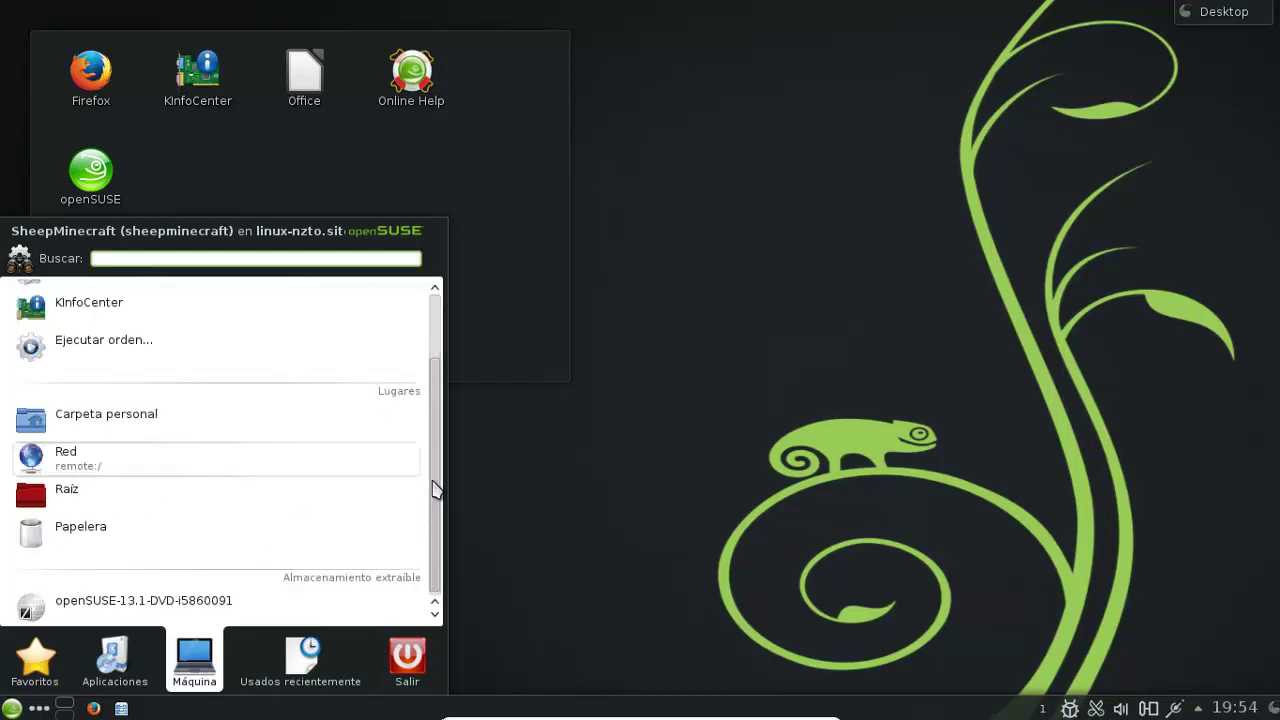
{"action": "scroll", "coordinate": [437, 410], "scroll_direction": "up", "scroll_amount": 2}
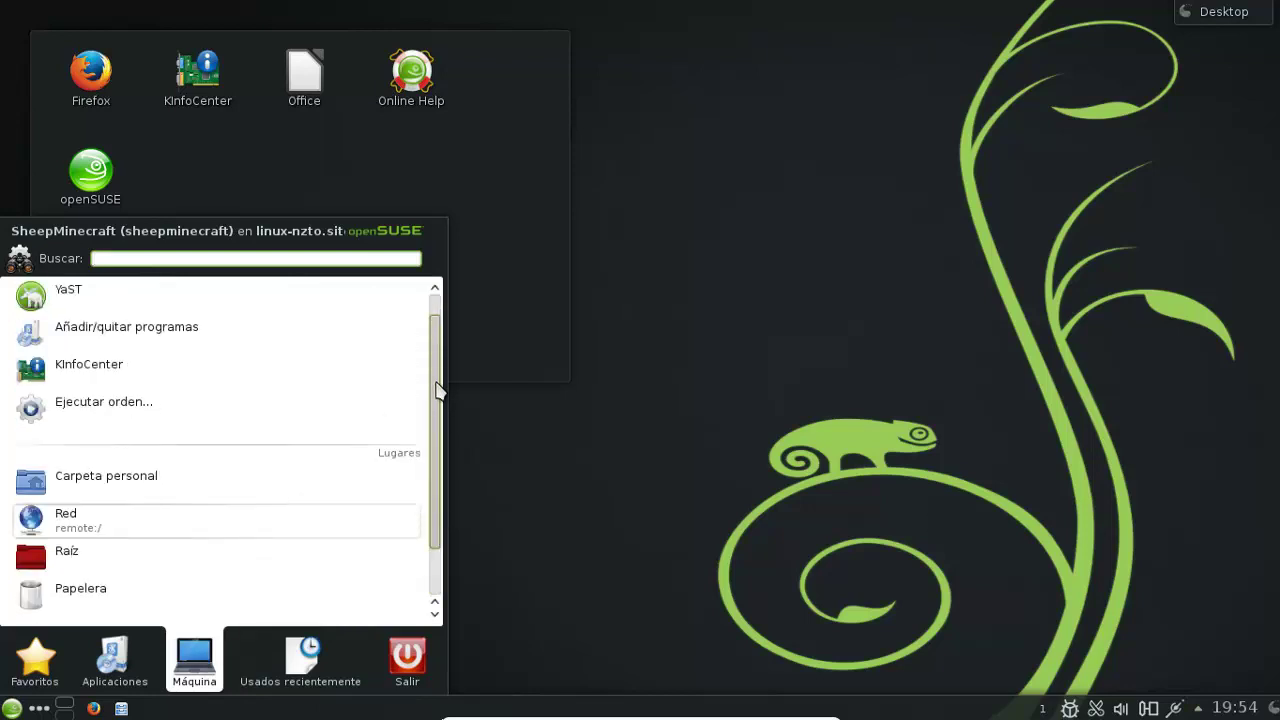
Step: Look through the Usados recientemente, Favoritos and Aplicaciones sections of the KDE application launcher
{"action": "scroll", "coordinate": [437, 390], "scroll_direction": "up", "scroll_amount": 1}
{"action": "left_click", "coordinate": [293, 676]}
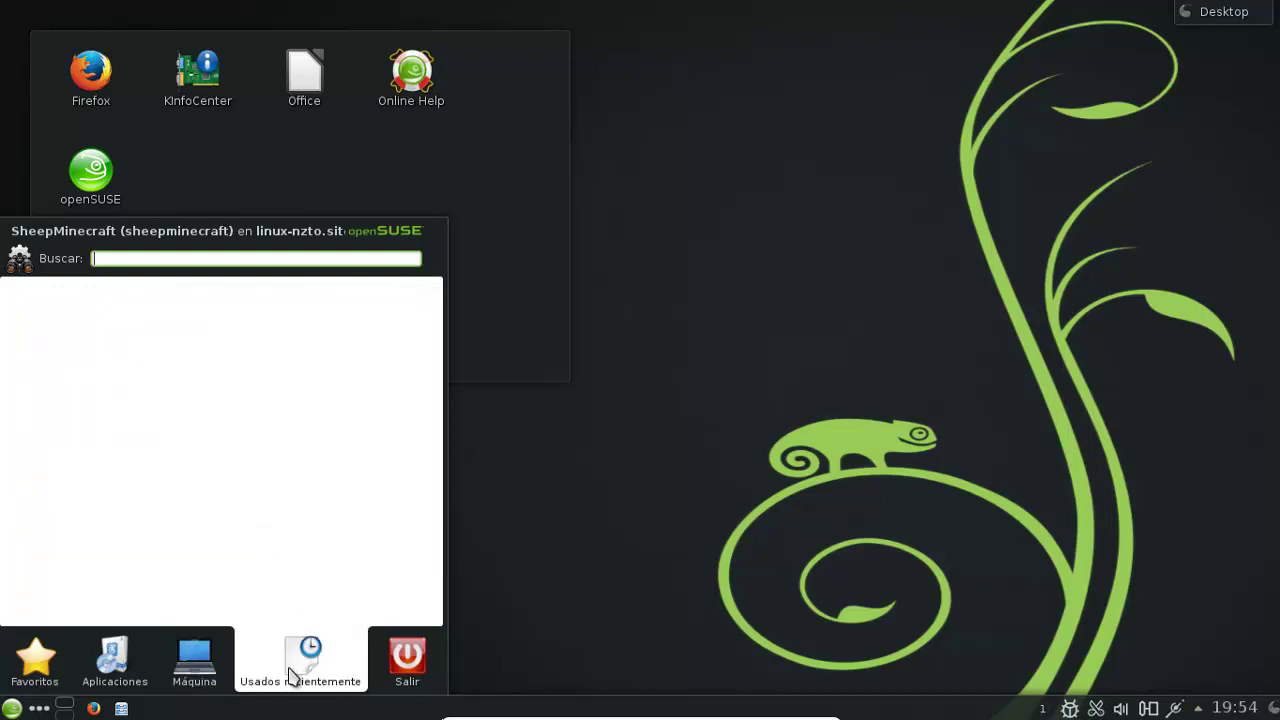
{"action": "mouse_move", "coordinate": [20, 676]}
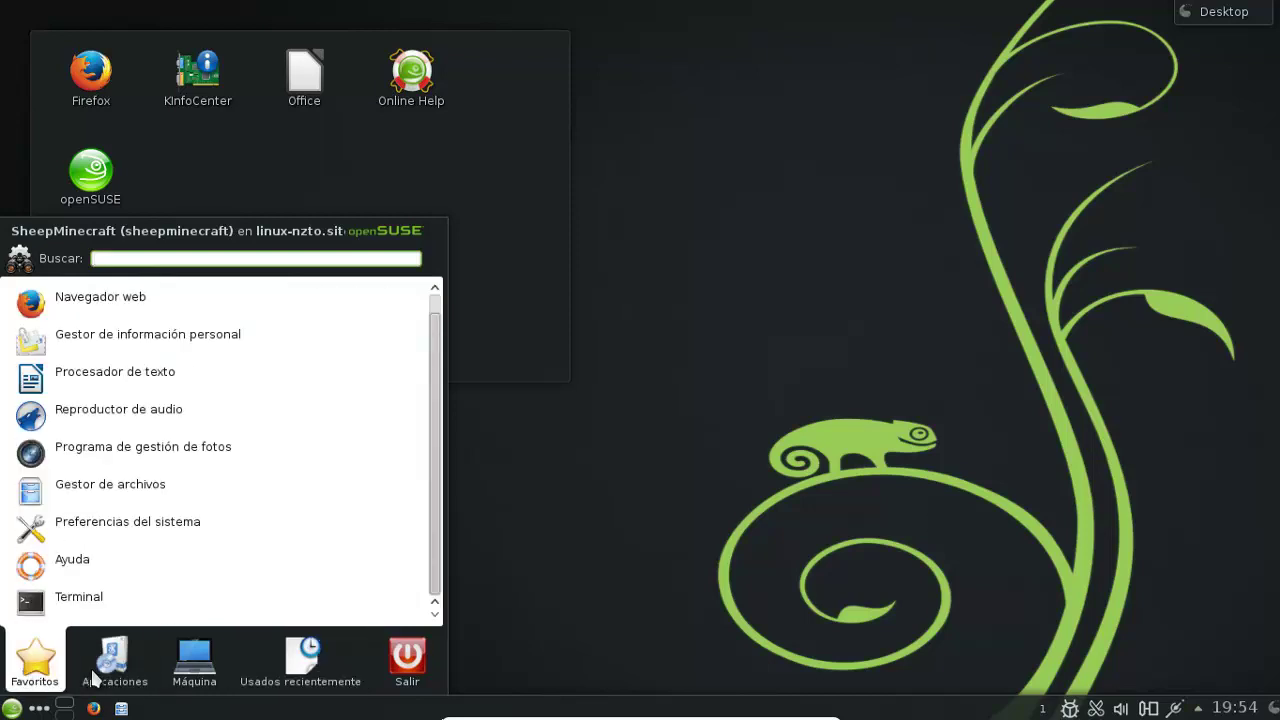
{"action": "mouse_move", "coordinate": [105, 676]}
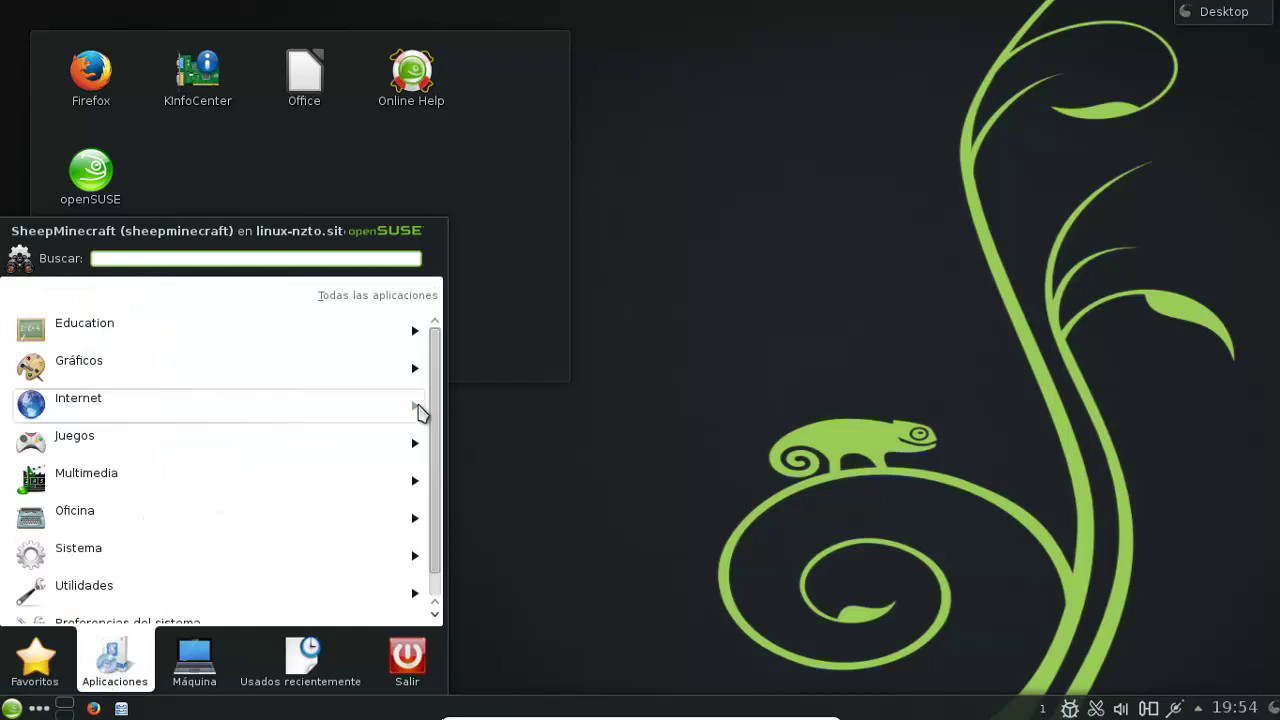
{"action": "scroll", "coordinate": [437, 484], "scroll_direction": "down", "scroll_amount": 1}
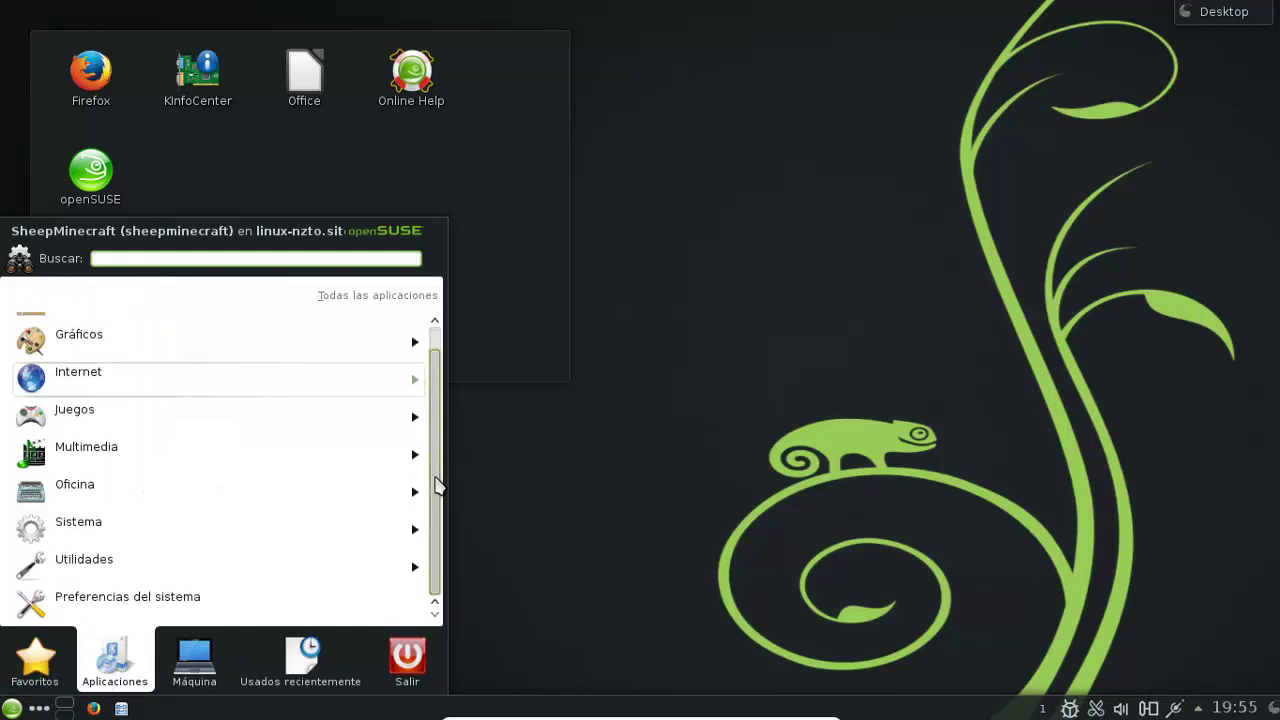
{"action": "scroll", "coordinate": [435, 392], "scroll_direction": "up", "scroll_amount": 1}
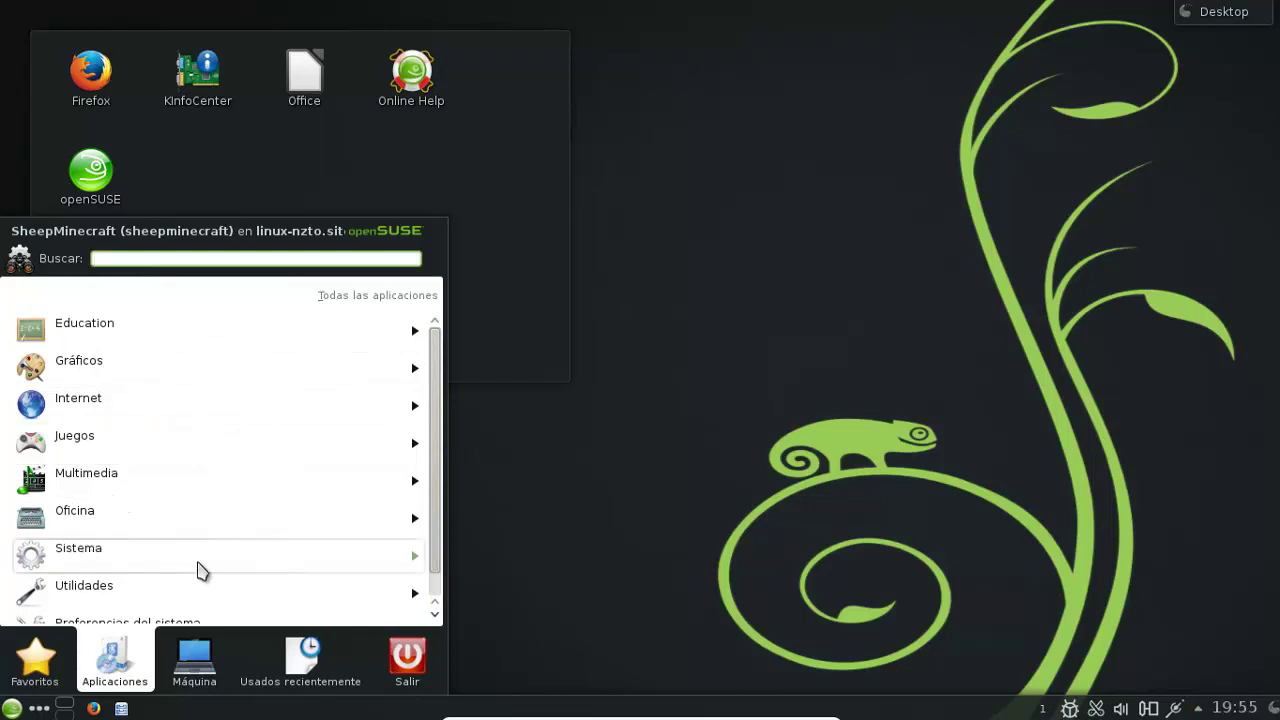
Step: Open Preferencias del sistema from the Aplicaciones section and move its window to the middle of the desktop
{"action": "left_click", "coordinate": [437, 609]}
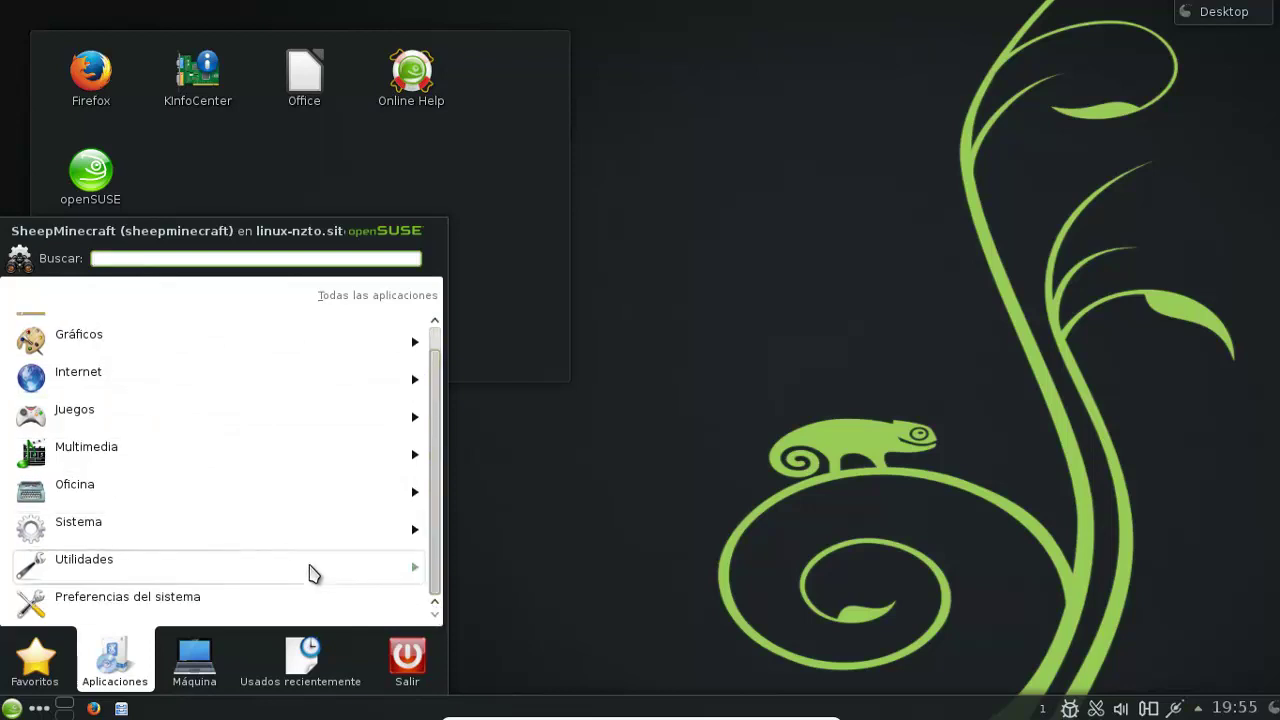
{"action": "left_click", "coordinate": [196, 604]}
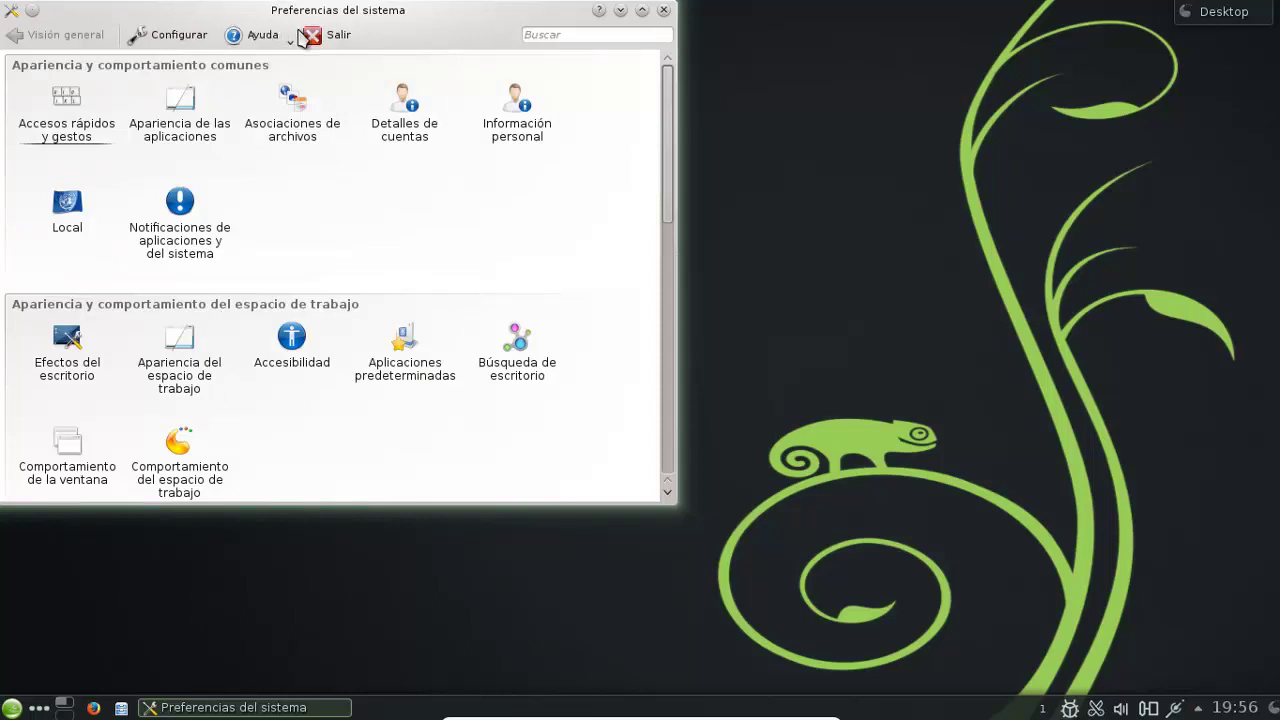
{"action": "left_click_drag", "start_coordinate": [370, 35], "coordinate": [654, 106]}
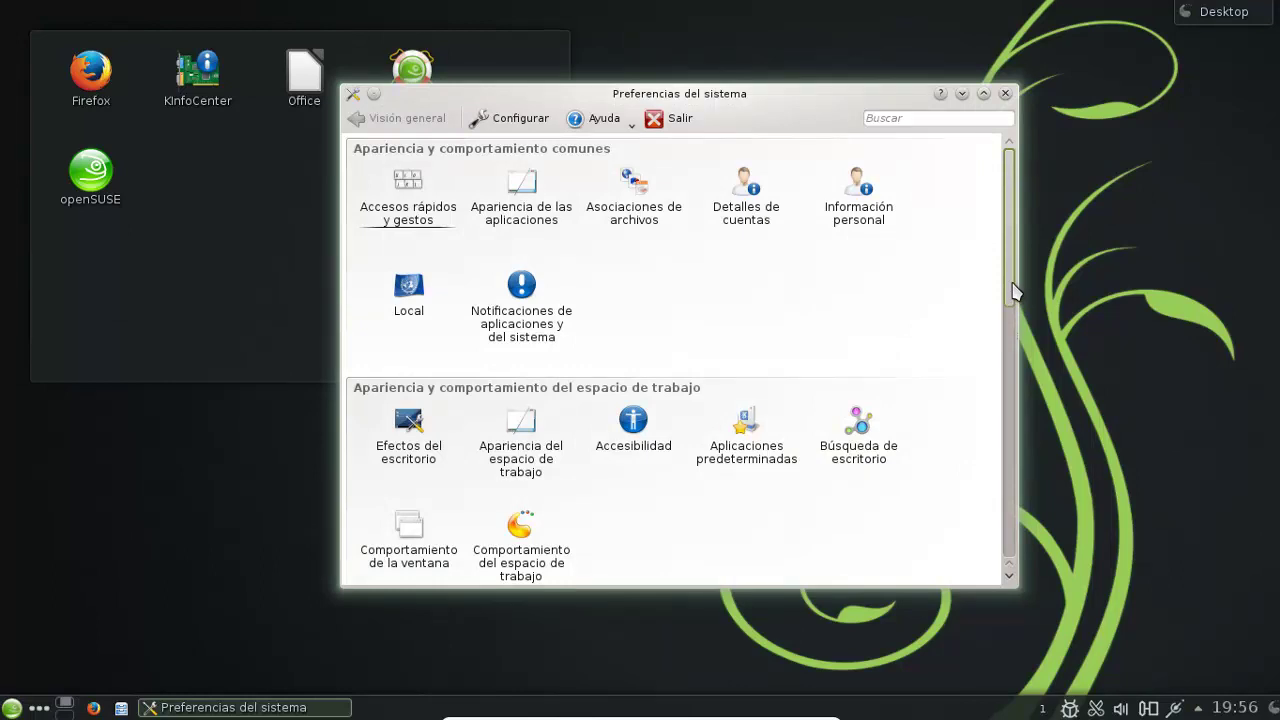
Step: Examine all the settings categories in Preferencias del sistema, from appearance to Hardware, and open Efectos del escritorio
{"action": "scroll", "coordinate": [1012, 328], "scroll_direction": "down", "scroll_amount": 2}
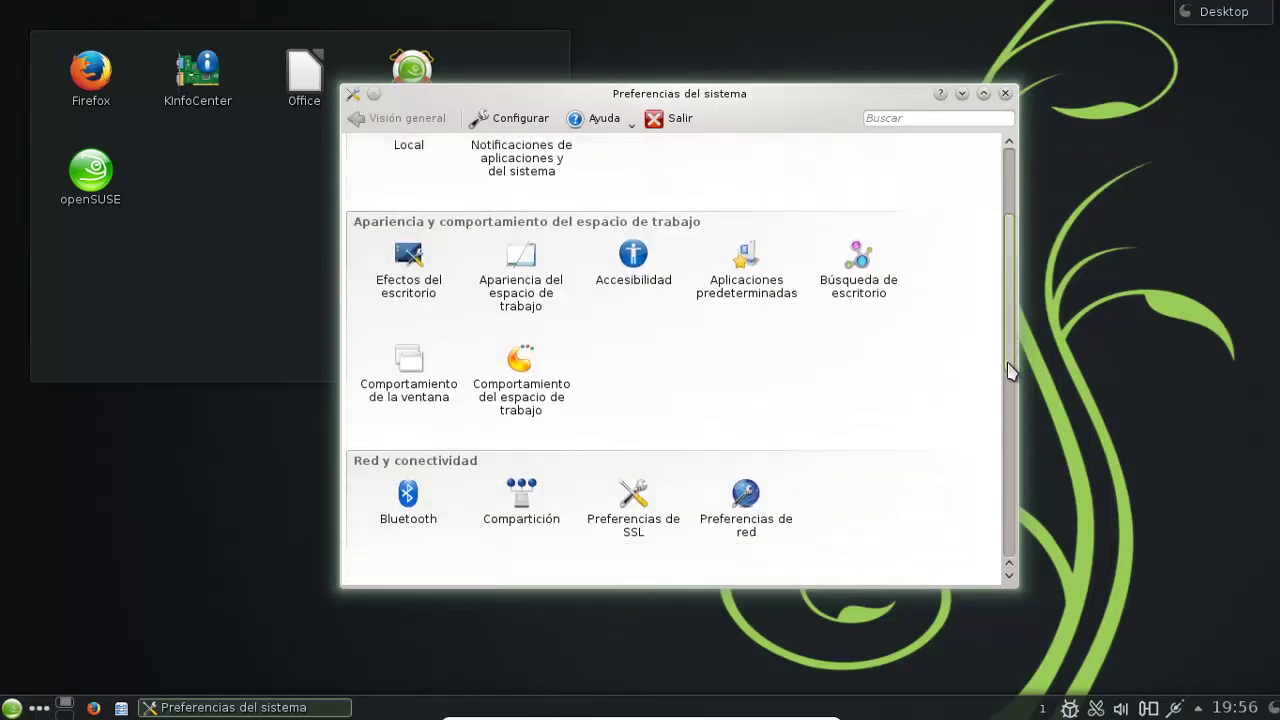
{"action": "scroll", "coordinate": [1008, 368], "scroll_direction": "down", "scroll_amount": 1}
{"action": "scroll", "coordinate": [1010, 412], "scroll_direction": "down", "scroll_amount": 2}
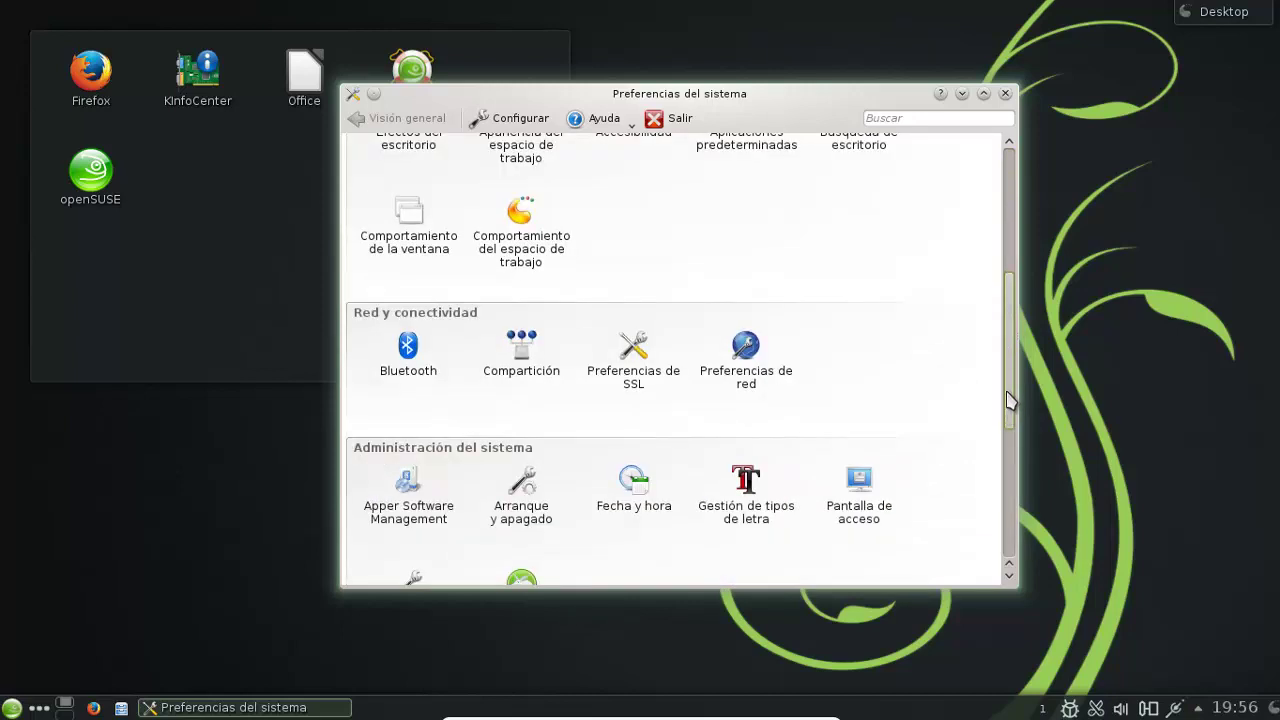
{"action": "scroll", "coordinate": [1006, 400], "scroll_direction": "up", "scroll_amount": 1}
{"action": "scroll", "coordinate": [1008, 460], "scroll_direction": "down", "scroll_amount": 2}
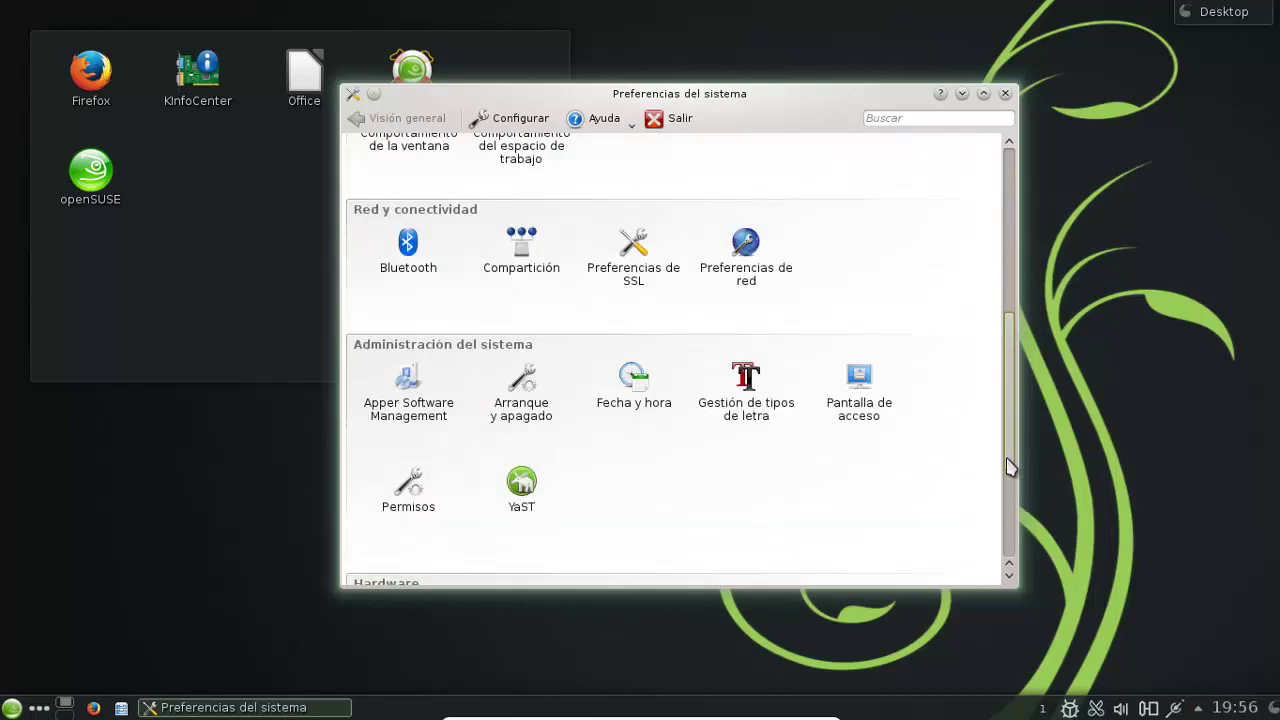
{"action": "scroll", "coordinate": [1008, 478], "scroll_direction": "down", "scroll_amount": 2}
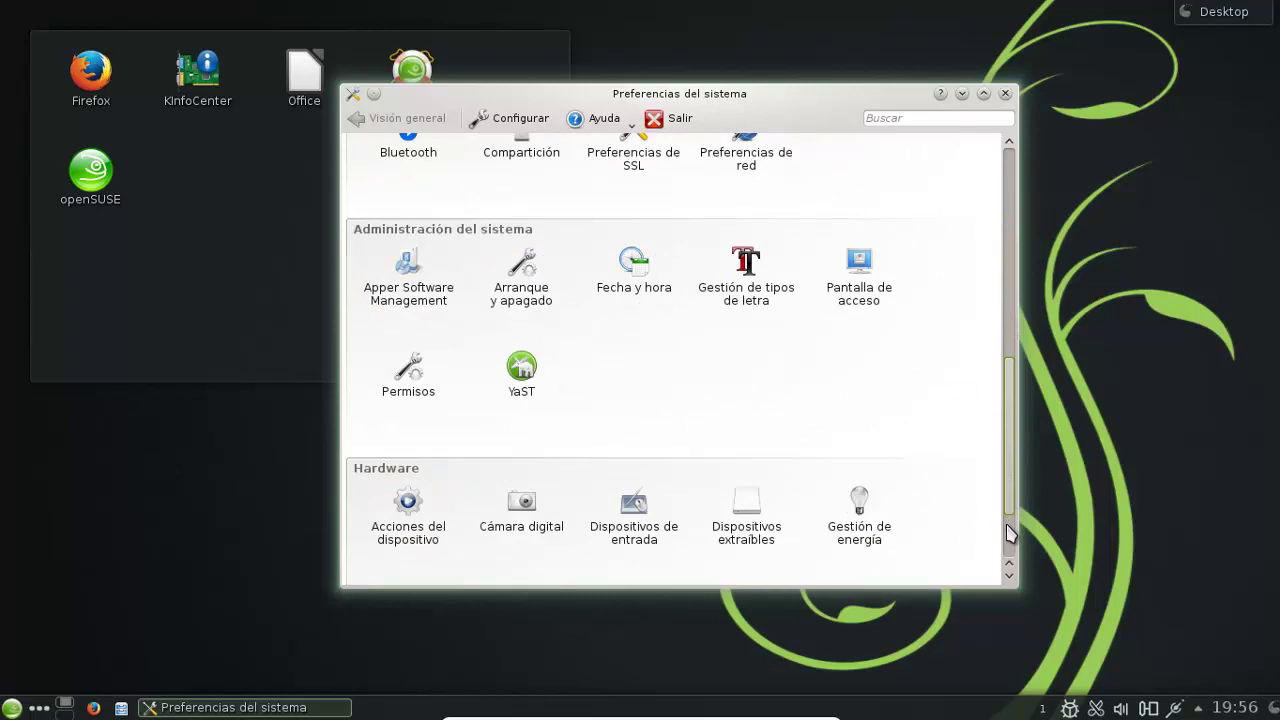
{"action": "scroll", "coordinate": [1008, 533], "scroll_direction": "down", "scroll_amount": 2}
{"action": "scroll", "coordinate": [997, 446], "scroll_direction": "up", "scroll_amount": 4}
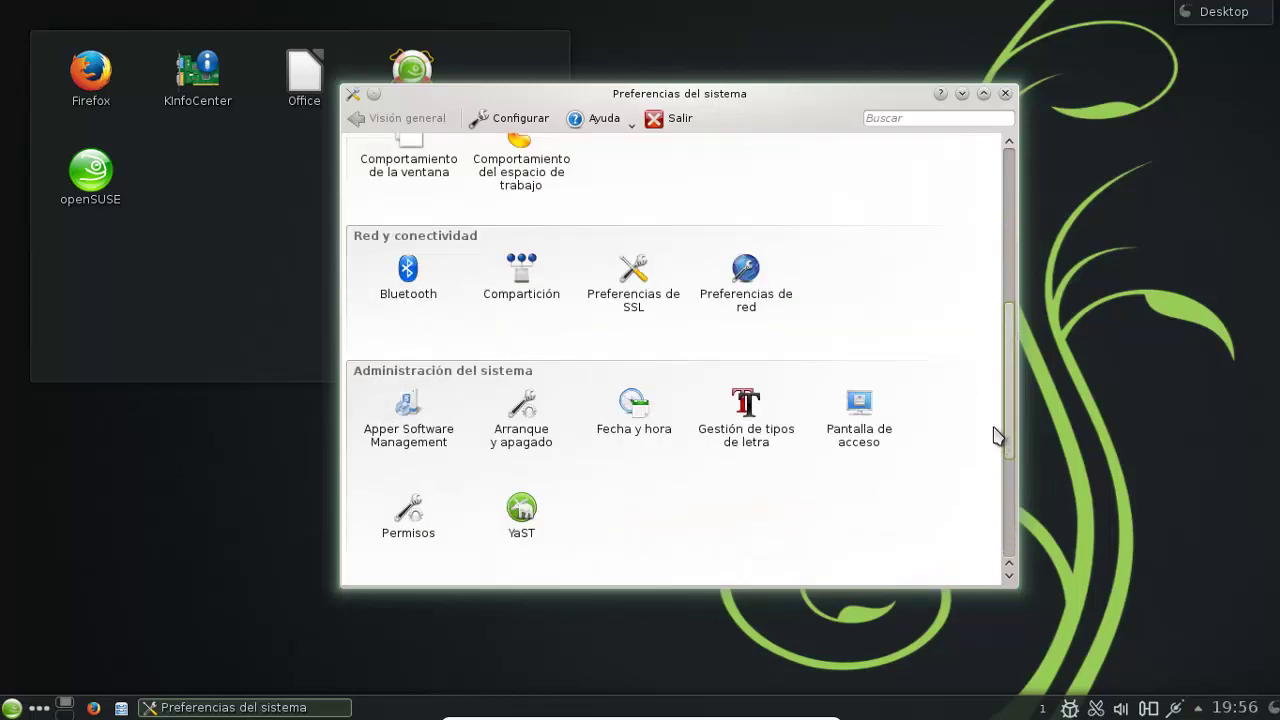
{"action": "scroll", "coordinate": [992, 380], "scroll_direction": "up", "scroll_amount": 5}
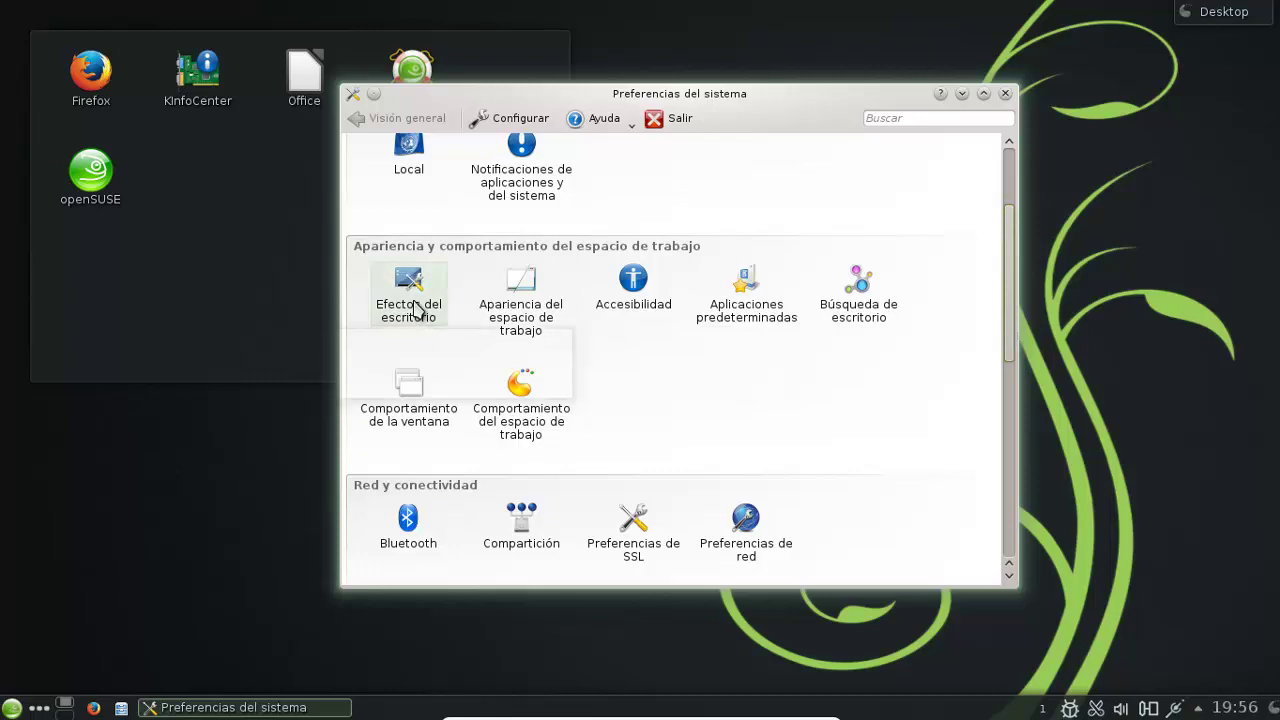
{"action": "left_click", "coordinate": [412, 295]}
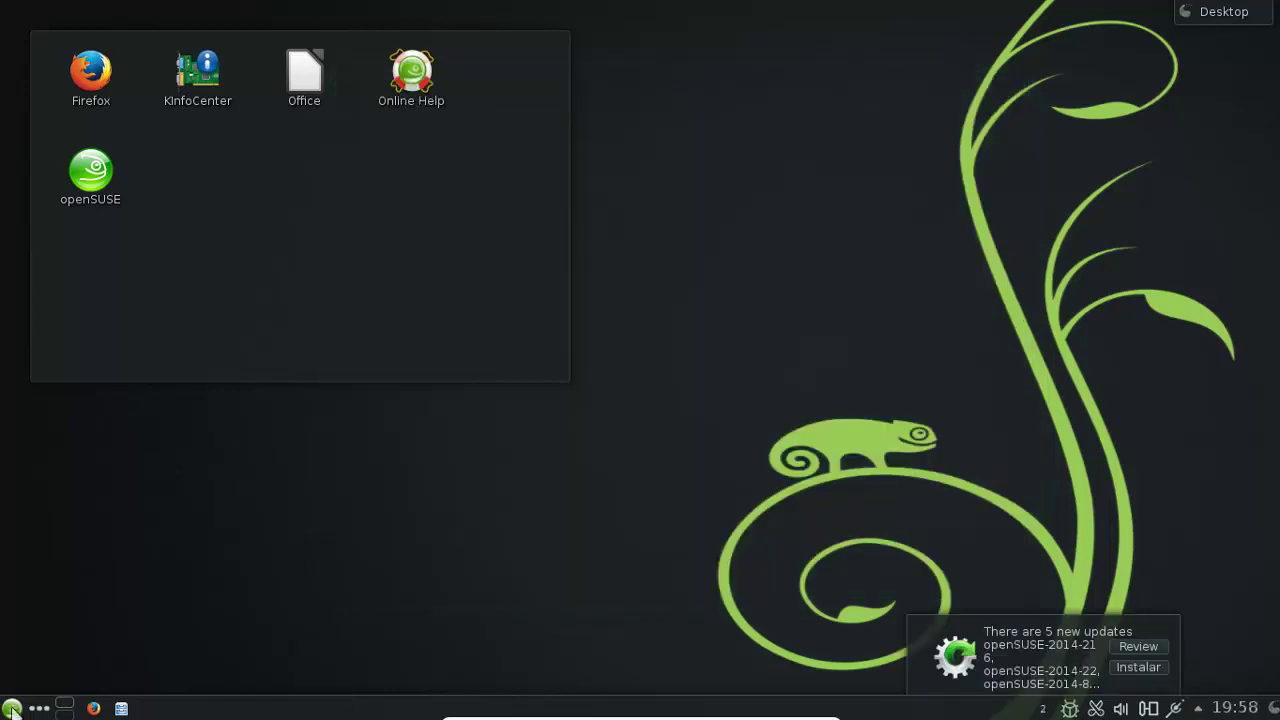
Step: Examine the board games offered under Juegos in the launcher's Aplicaciones section, then return to the Juegos list
{"action": "left_click", "coordinate": [12, 710]}
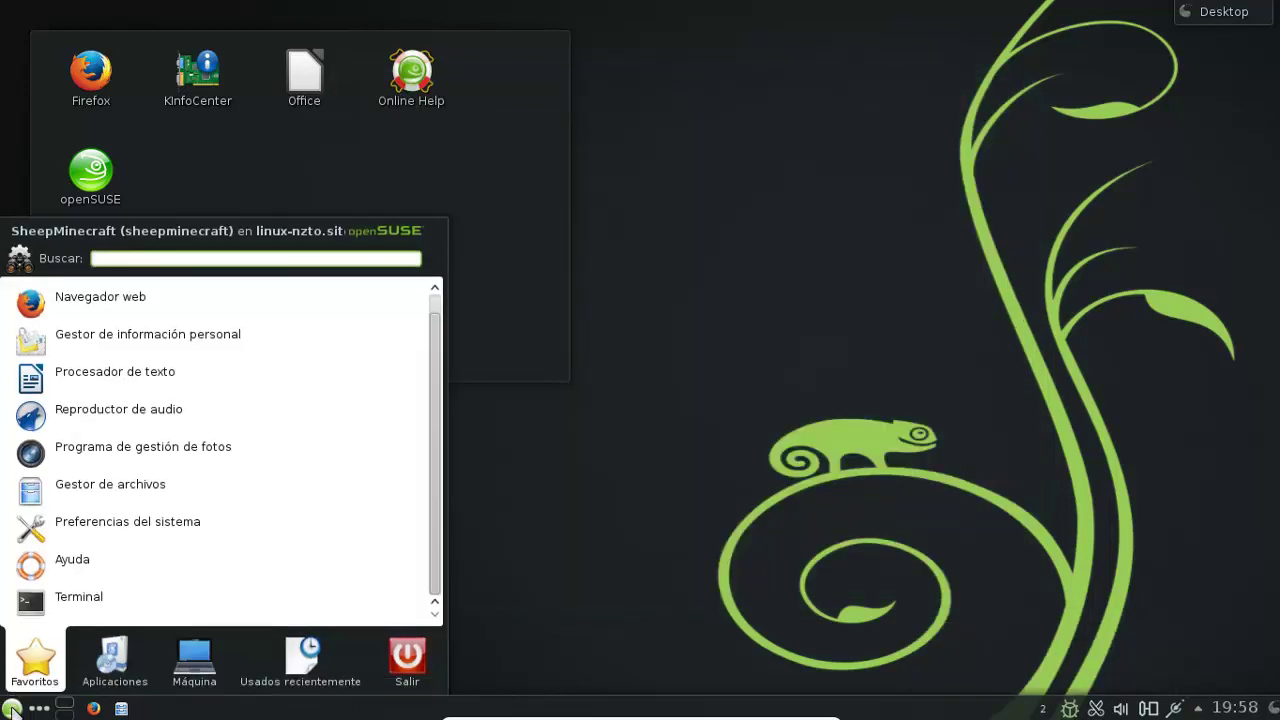
{"action": "left_click", "coordinate": [112, 666]}
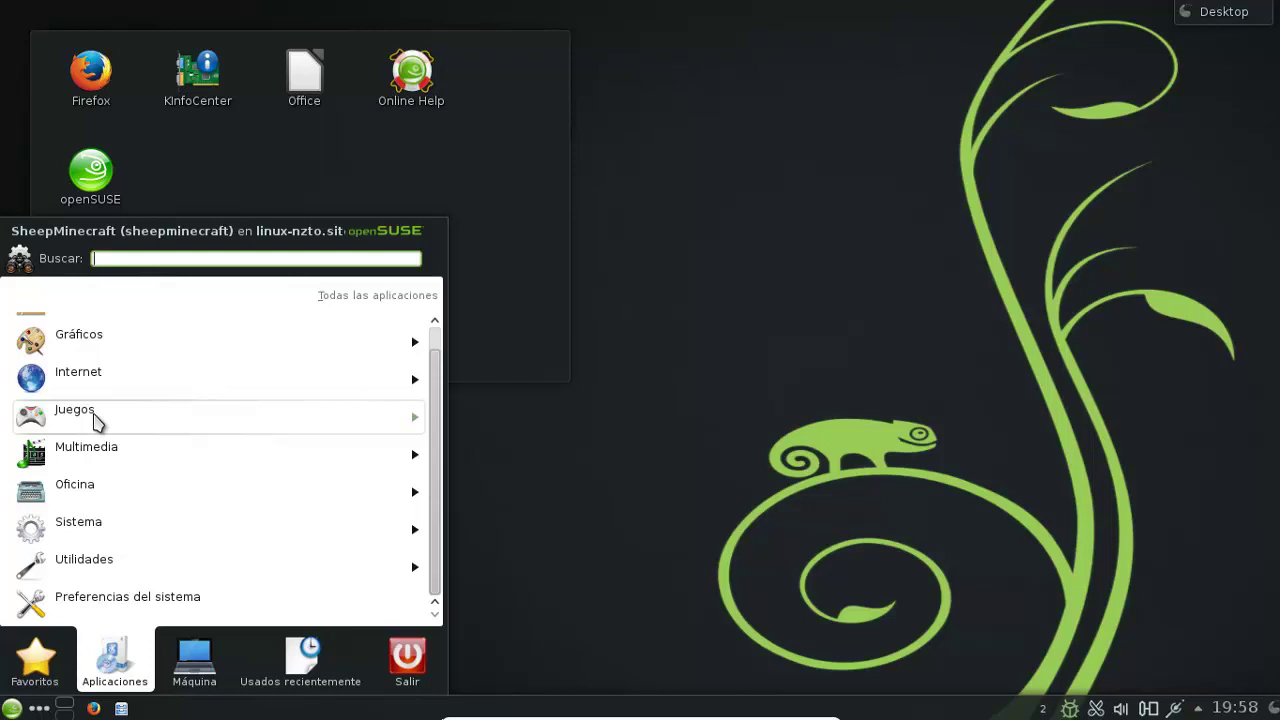
{"action": "left_click", "coordinate": [95, 418]}
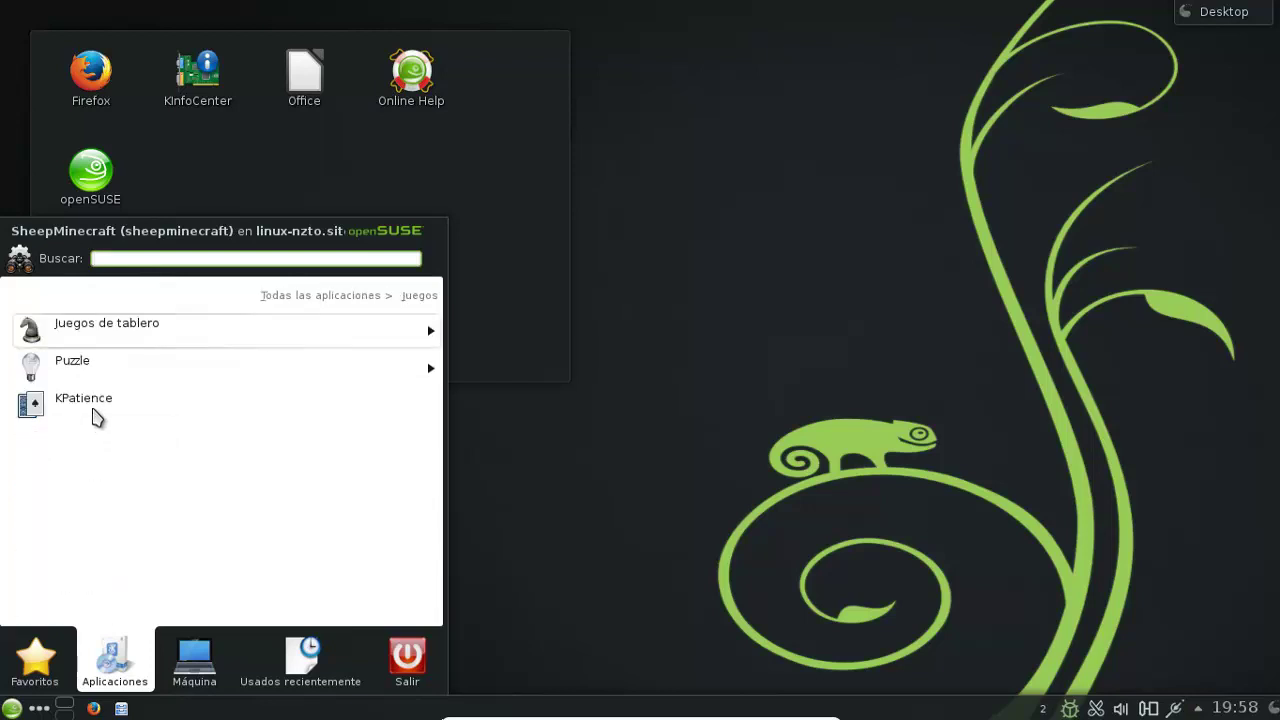
{"action": "left_click", "coordinate": [97, 333]}
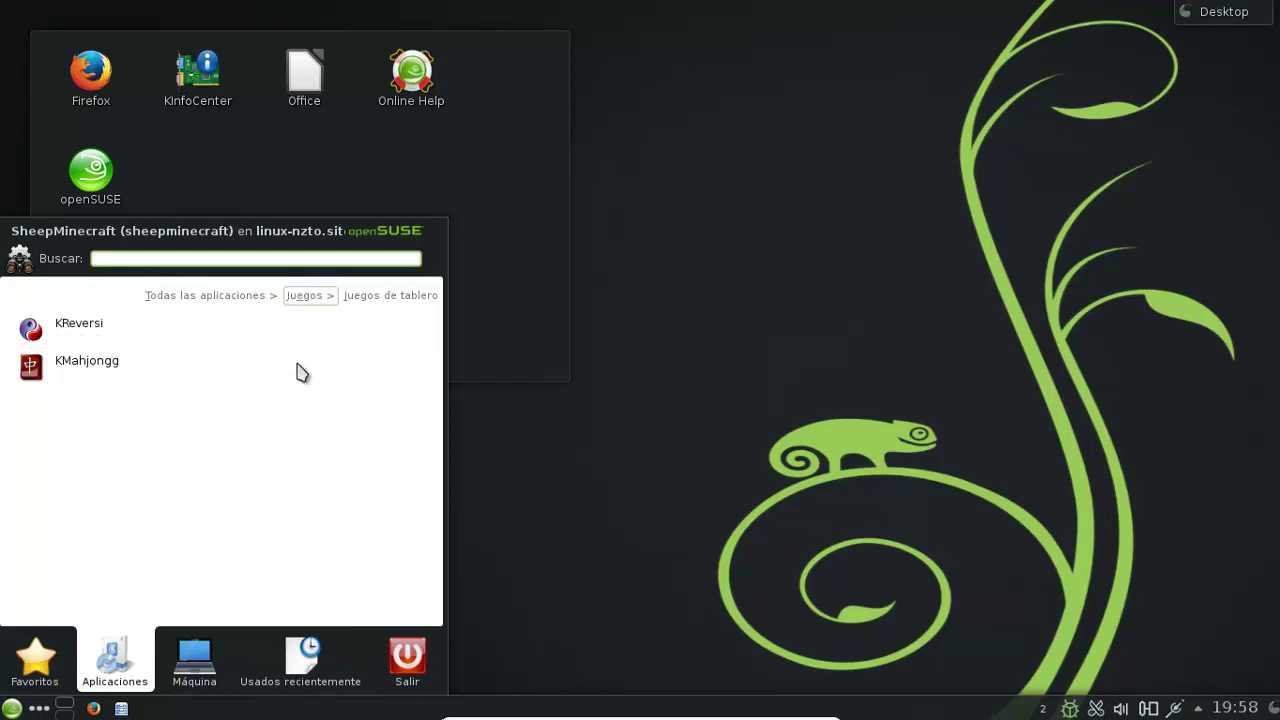
{"action": "left_click", "coordinate": [303, 297]}
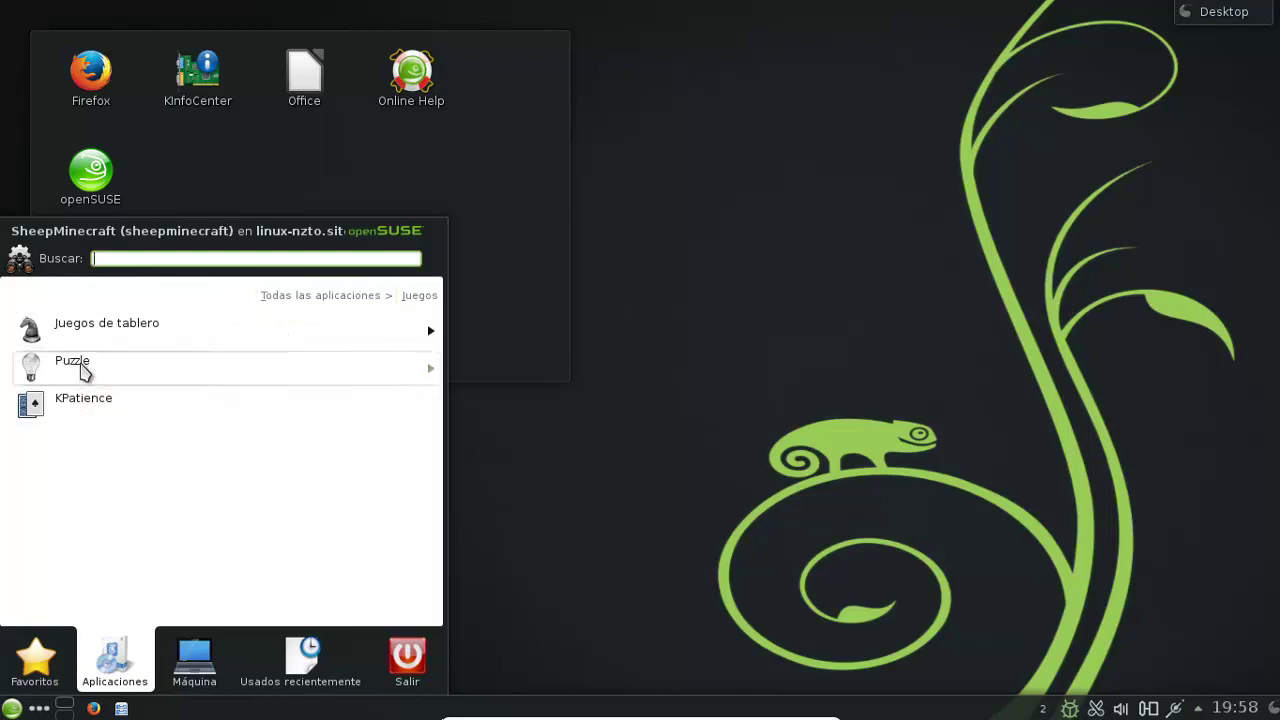
Step: Launch KMines from the Puzzle category and move its window to the middle of the desktop
{"action": "left_click", "coordinate": [85, 370]}
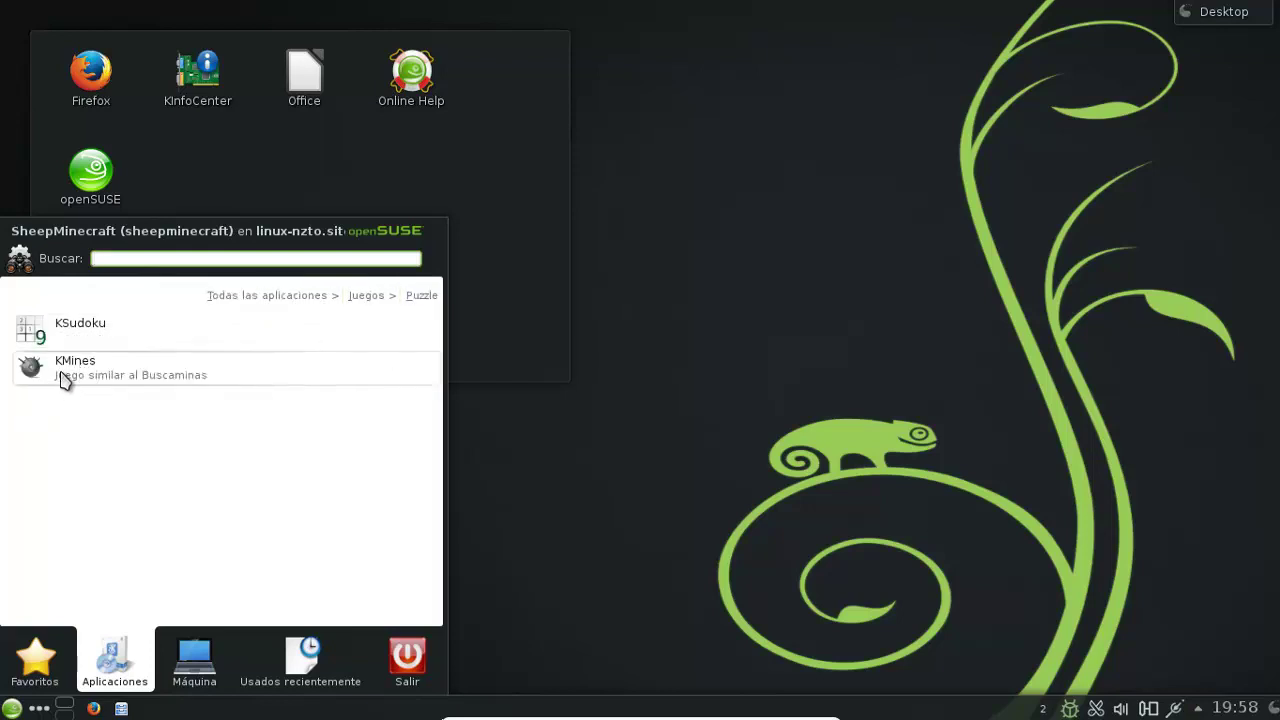
{"action": "left_click", "coordinate": [62, 376]}
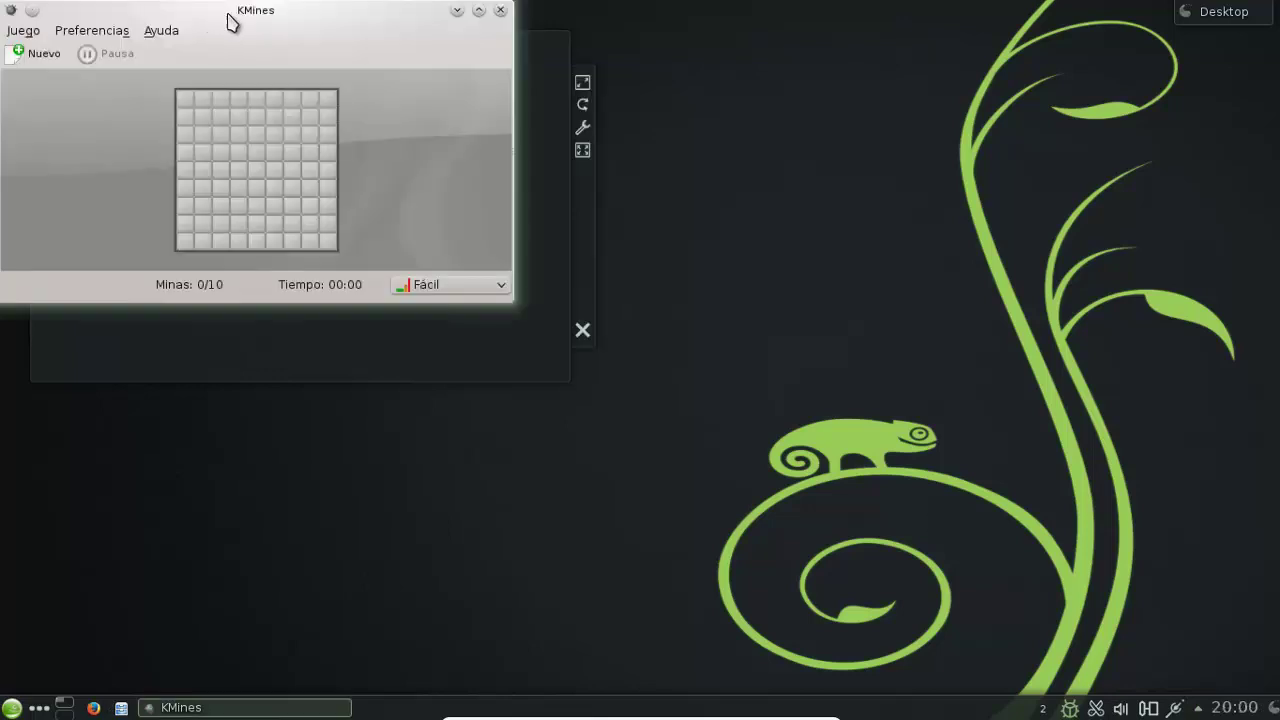
{"action": "left_click_drag", "start_coordinate": [441, 109], "coordinate": [661, 236]}
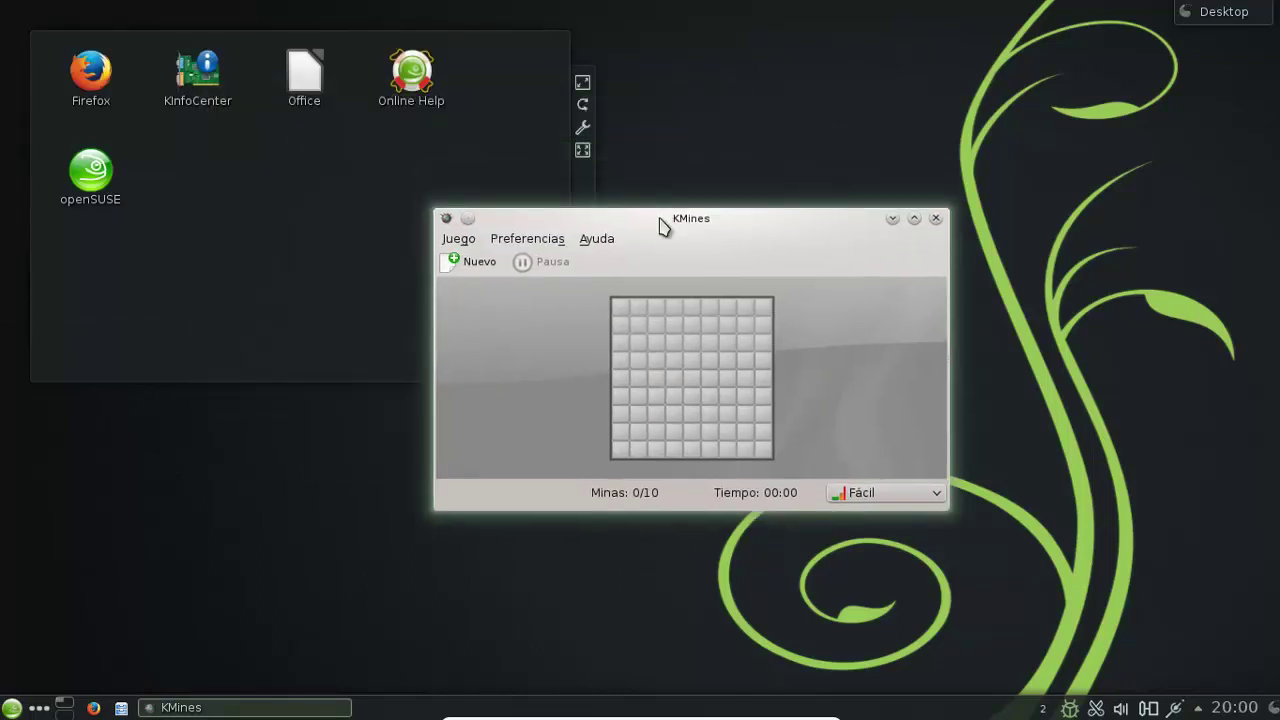
Step: Play a short KMines game at the Fácil level by uncovering three cells of the minefield
{"action": "left_click", "coordinate": [714, 345]}
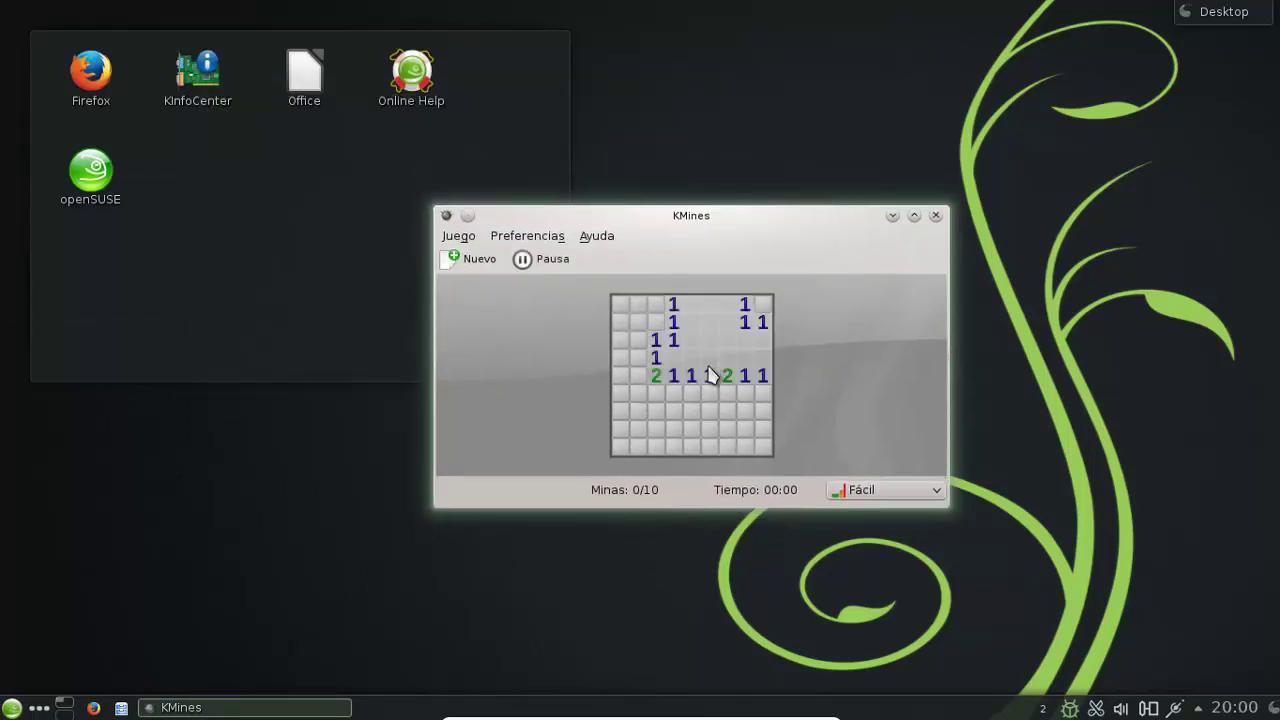
{"action": "left_click", "coordinate": [655, 413]}
{"action": "left_click", "coordinate": [620, 395]}
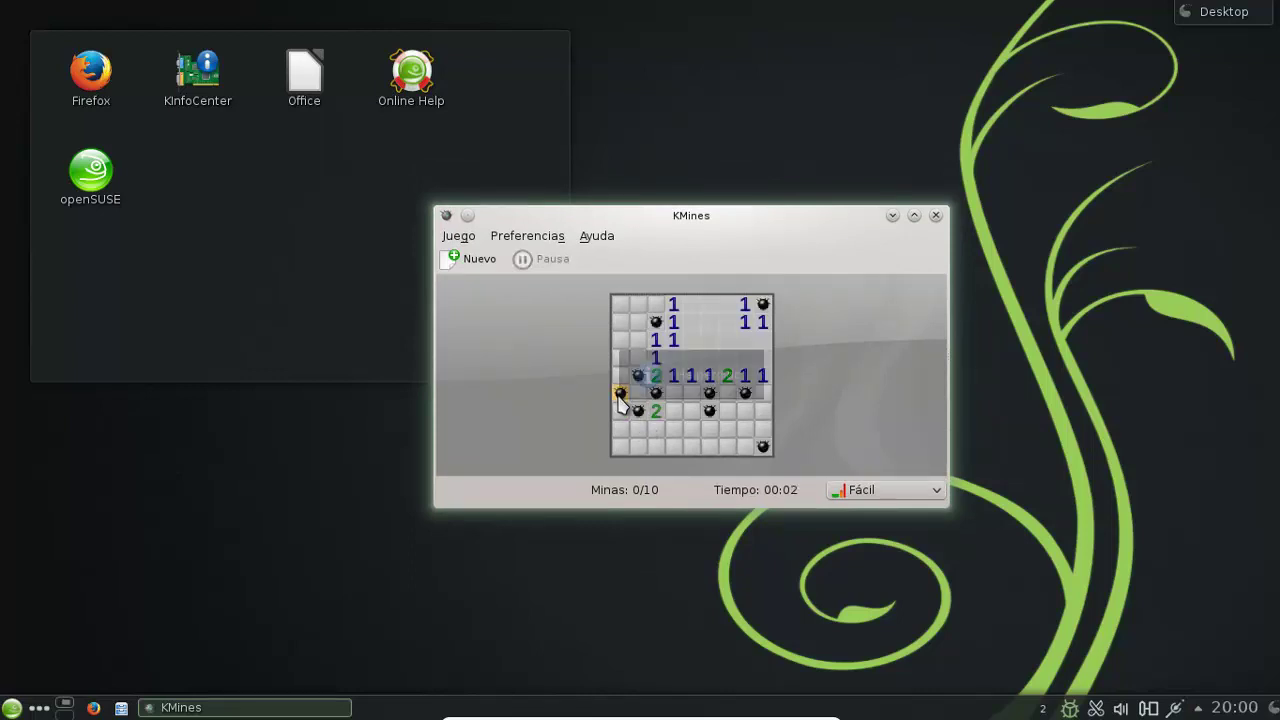
Step: View the Acerca de KDE information from KMines, dismiss it and close the game
{"action": "left_click", "coordinate": [595, 242]}
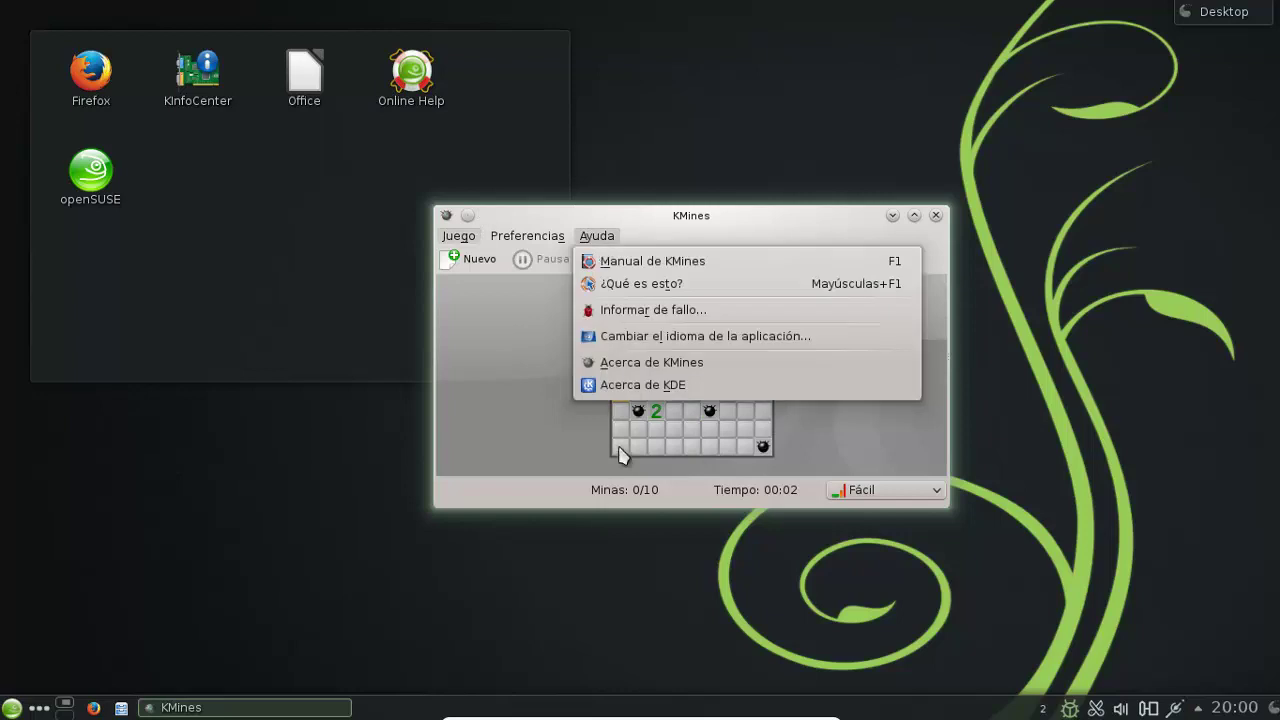
{"action": "left_click", "coordinate": [603, 385]}
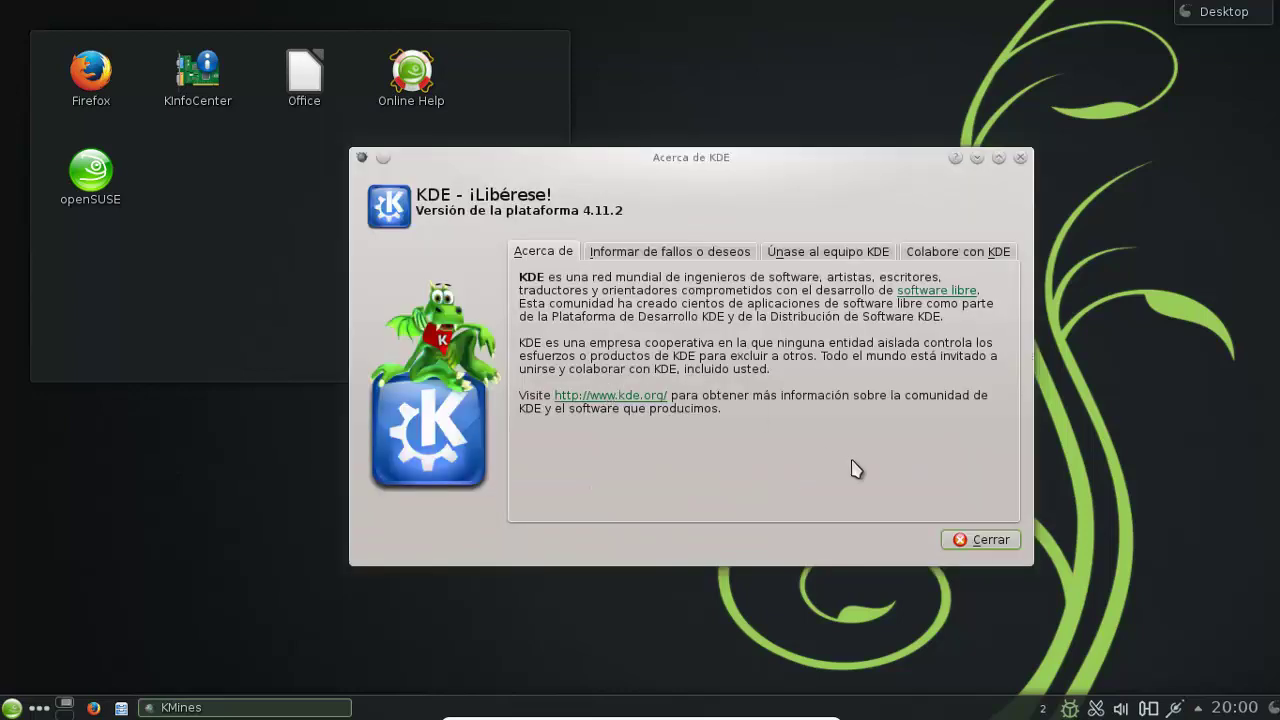
{"action": "left_click", "coordinate": [1007, 543]}
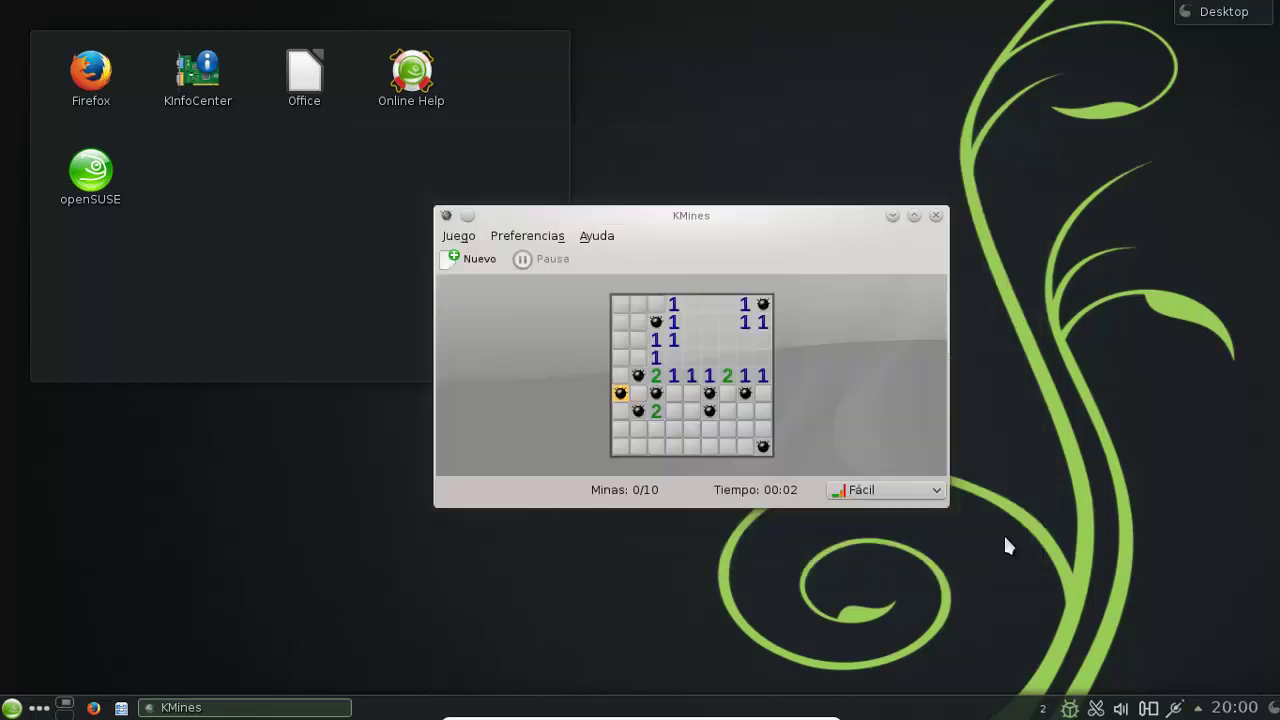
{"action": "left_click", "coordinate": [936, 216]}
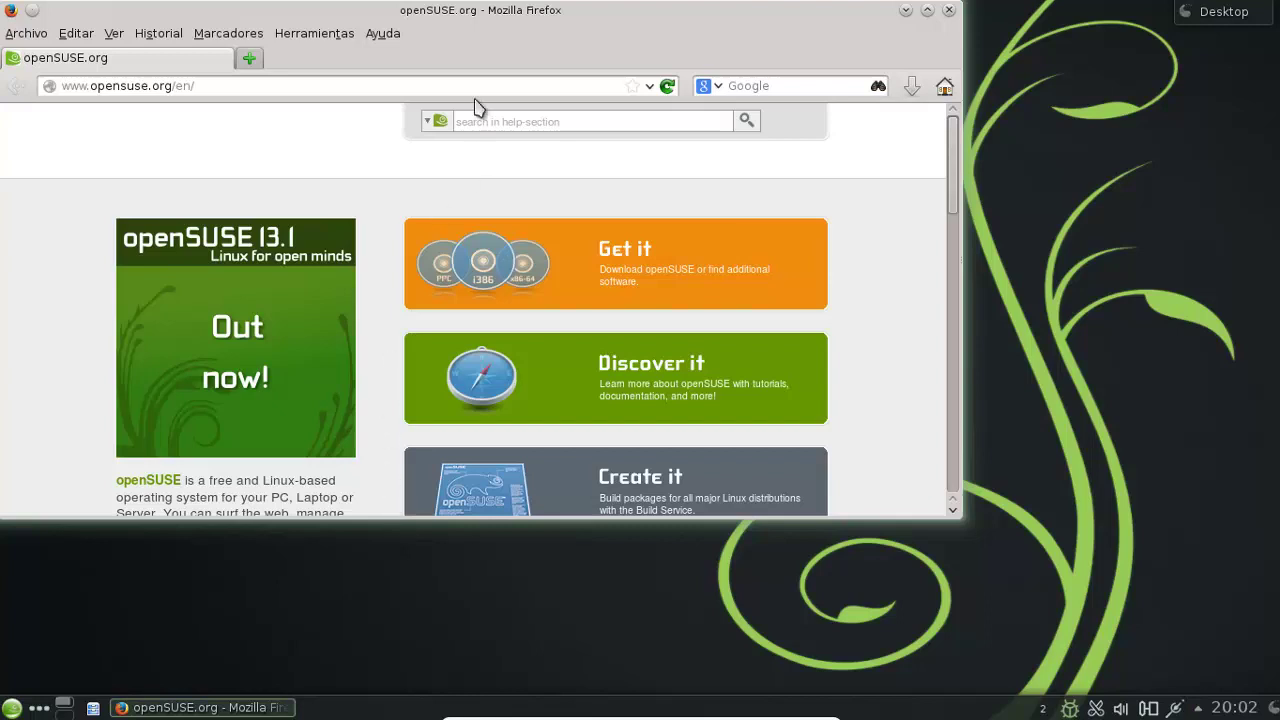
Step: Move the Firefox window toward the middle of the desktop and view the openSUSE.org home page down to its footer
{"action": "left_click_drag", "start_coordinate": [473, 20], "coordinate": [578, 73]}
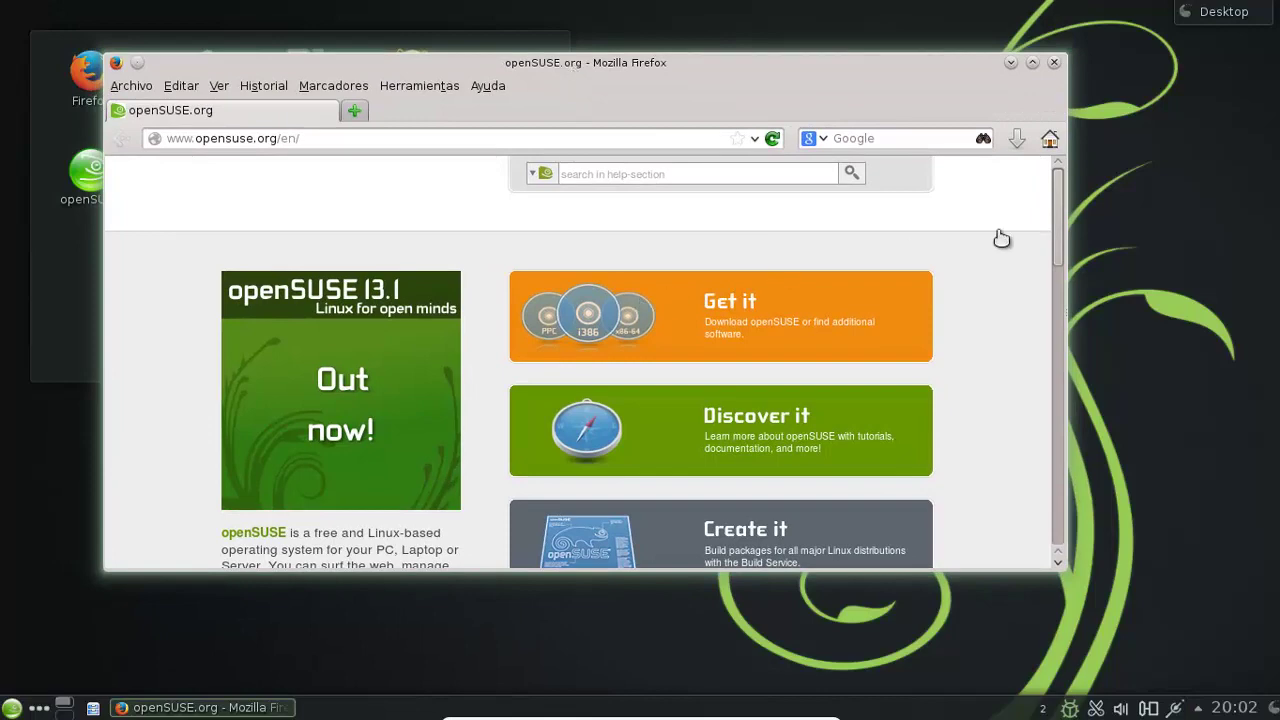
{"action": "left_click_drag", "start_coordinate": [1060, 215], "coordinate": [1040, 543]}
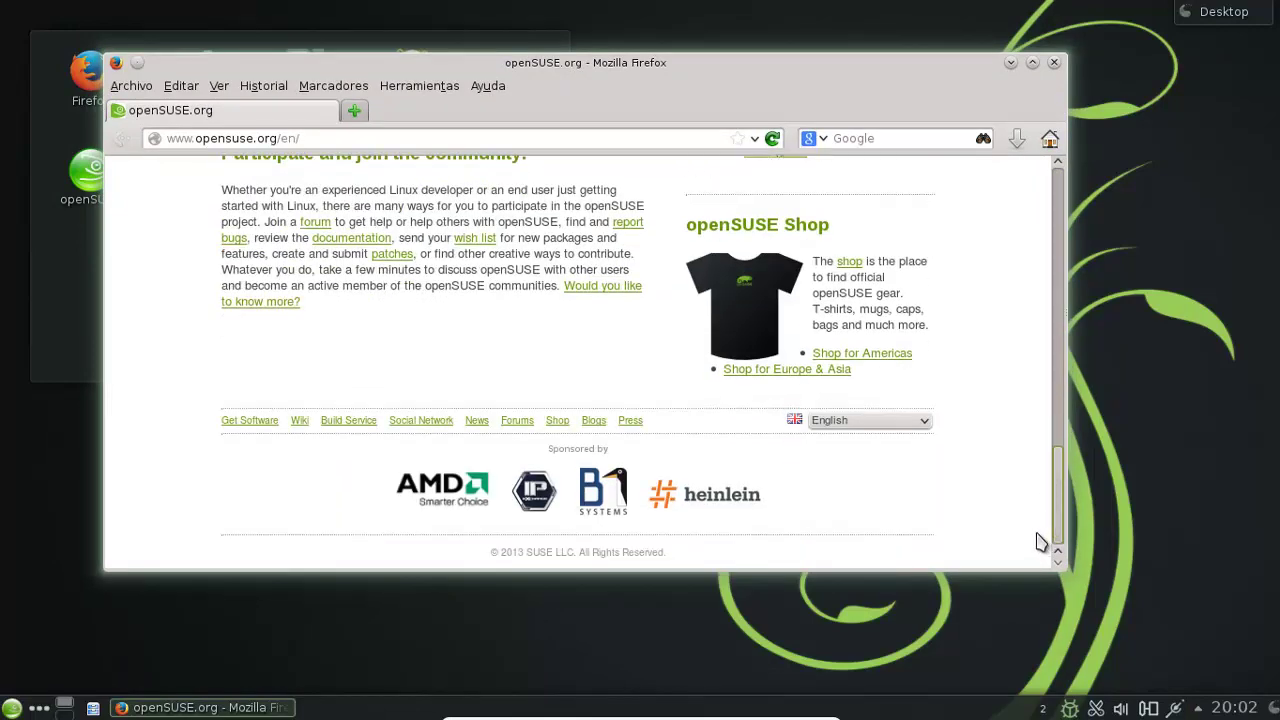
{"action": "left_click", "coordinate": [355, 112]}
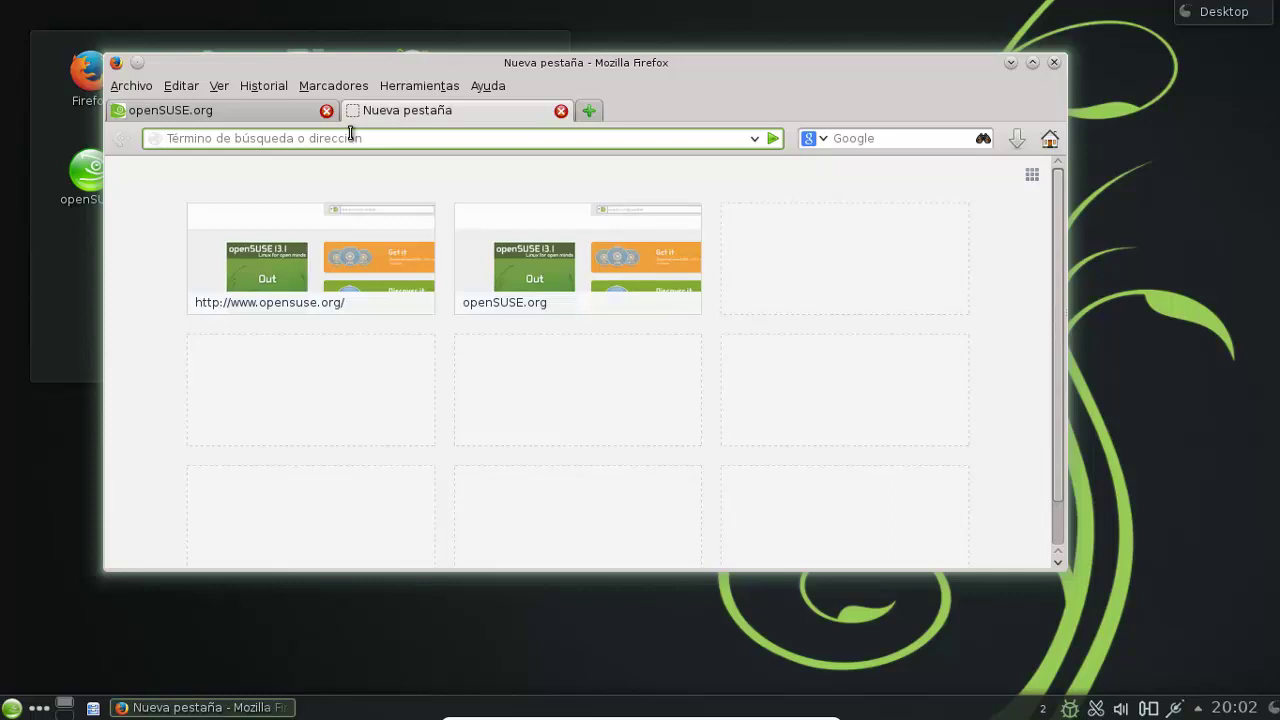
{"action": "type", "text": "g"}
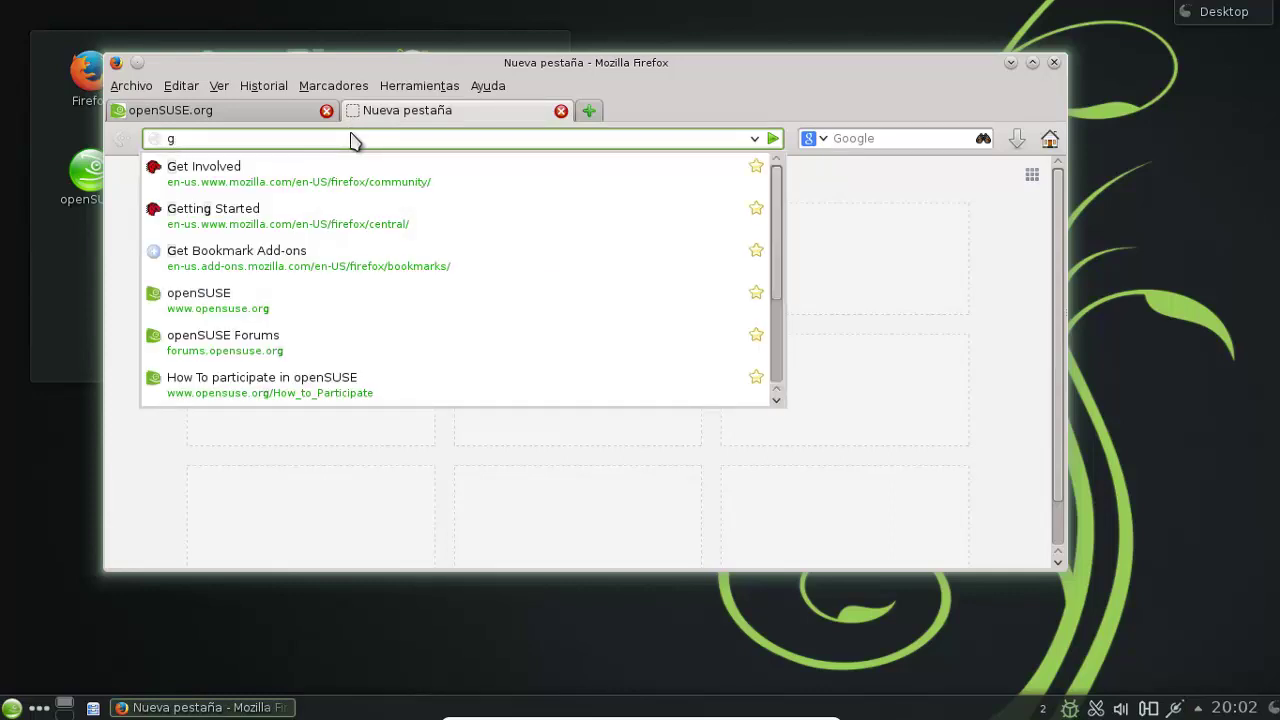
{"action": "key", "text": "BackSpace"}
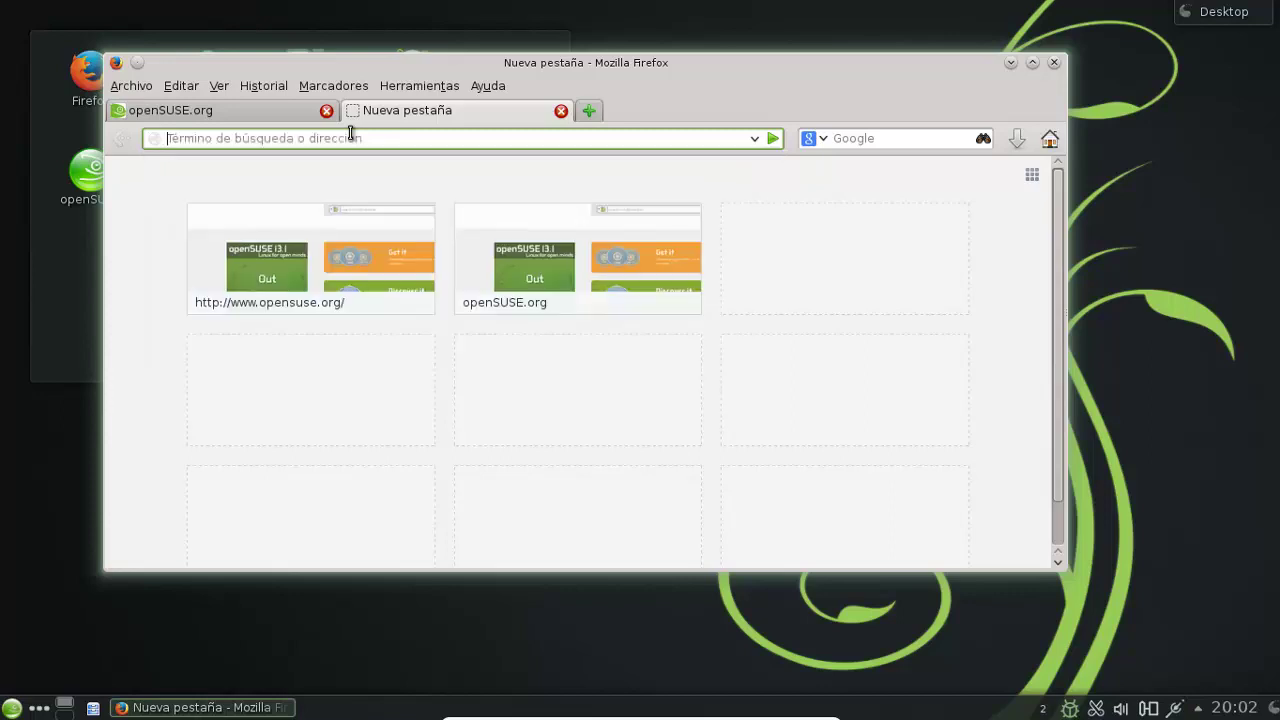
{"action": "type", "text": "ww"}
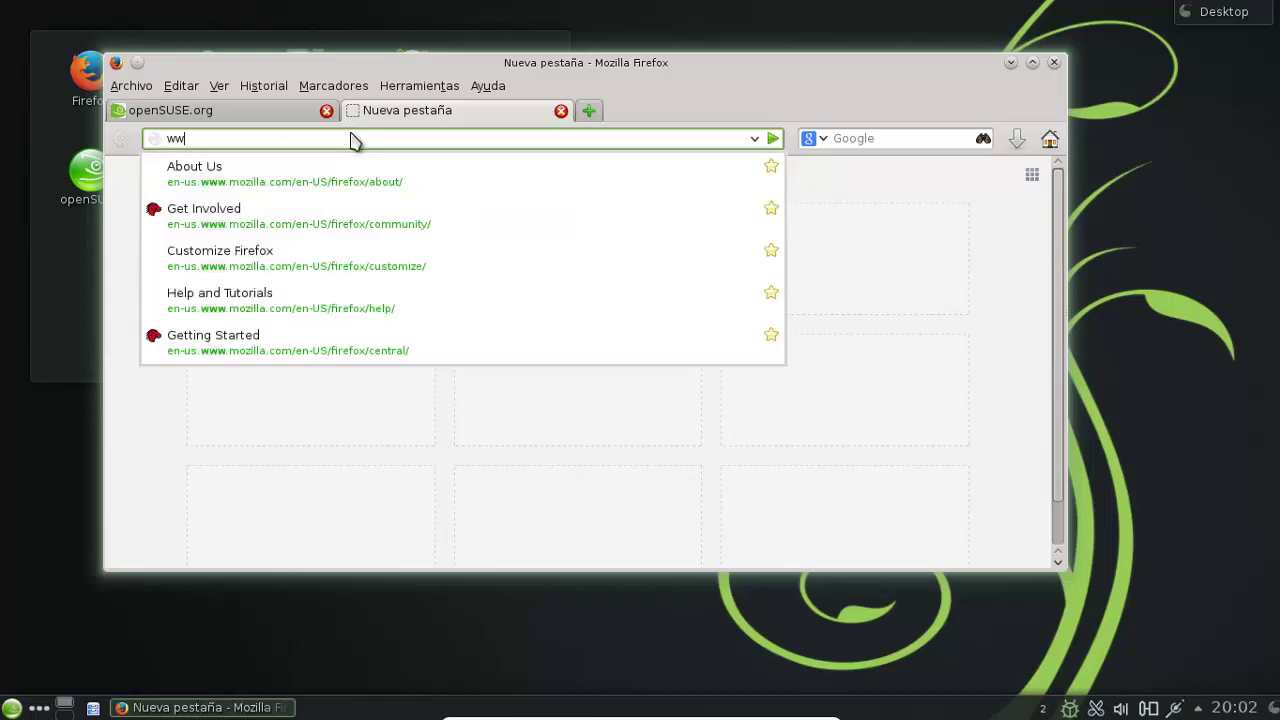
{"action": "type", "text": "w.google.com"}
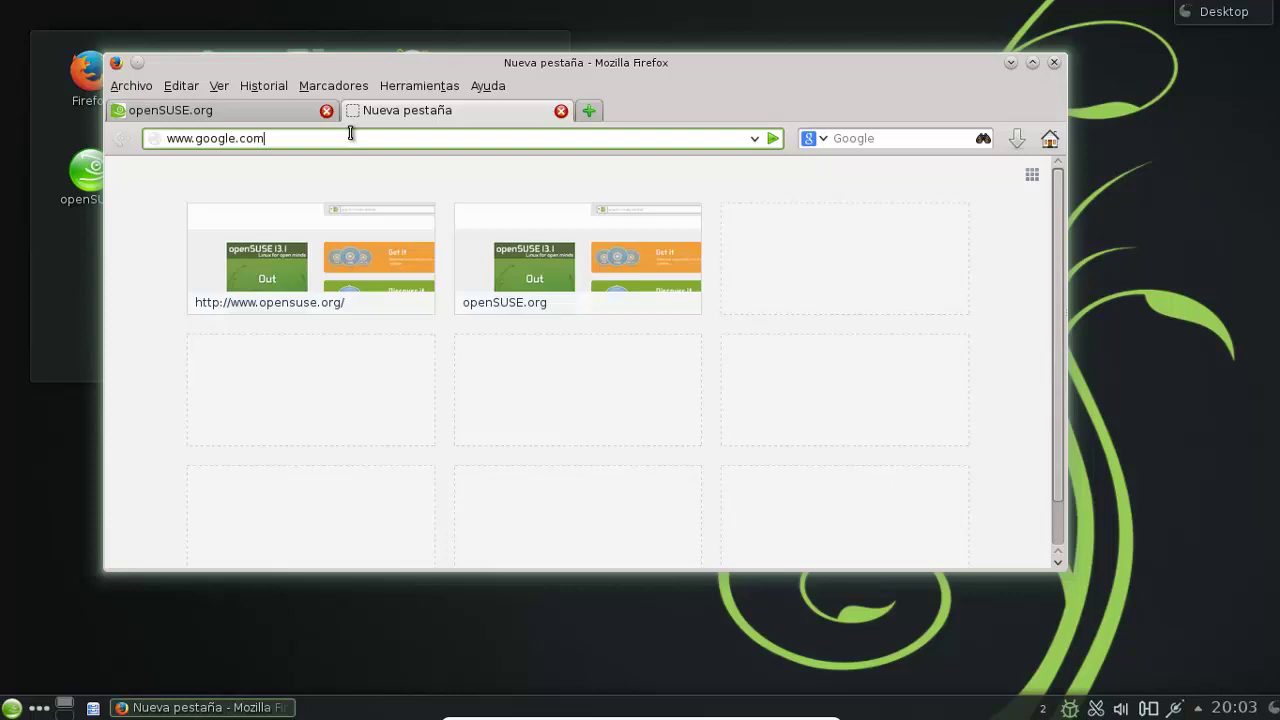
{"action": "key", "text": "Return"}
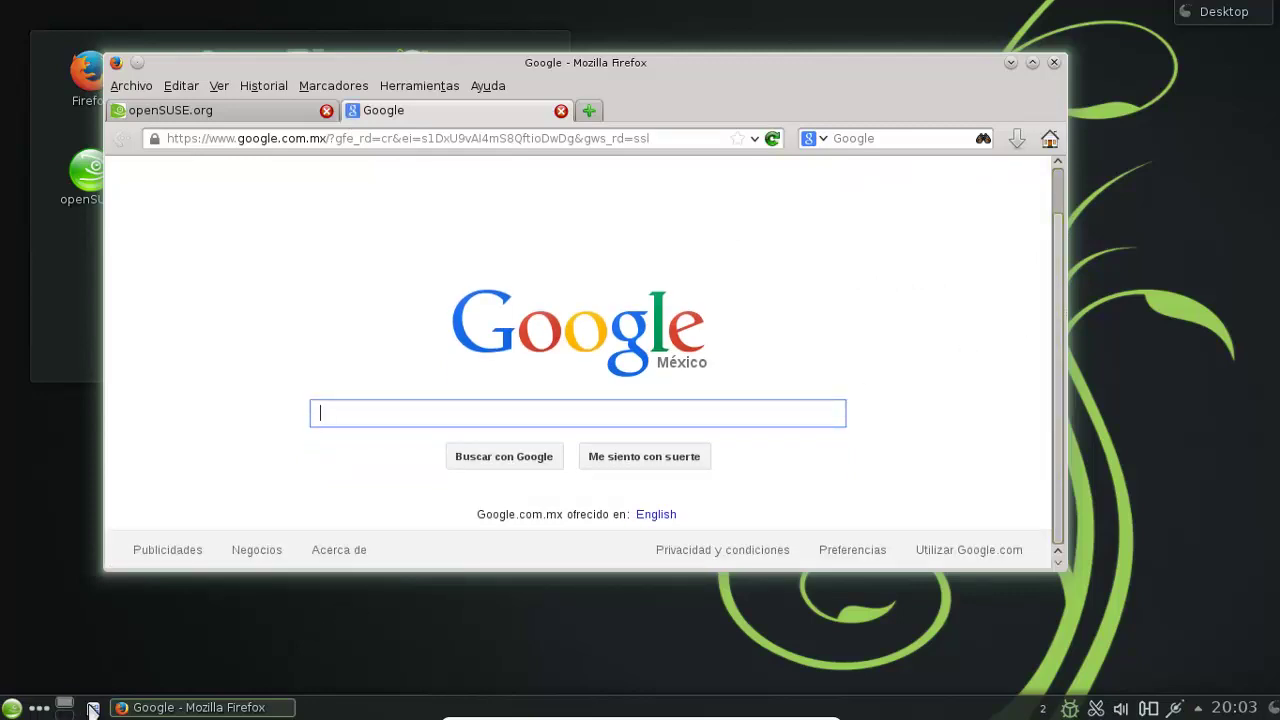
Step: Minimize Firefox, bring the Dolphin file manager toward the middle of the desktop and look inside the Música folder of Carpeta personal
{"action": "left_click", "coordinate": [1010, 62]}
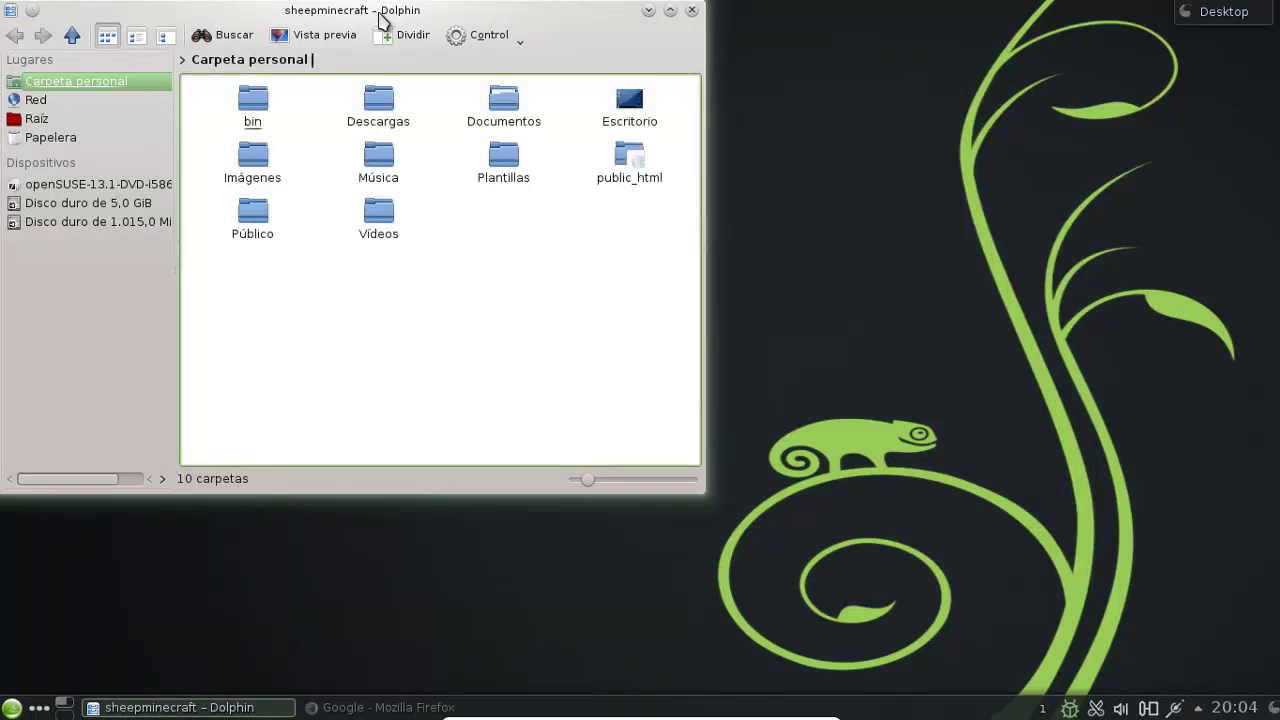
{"action": "left_click_drag", "start_coordinate": [412, 26], "coordinate": [630, 83]}
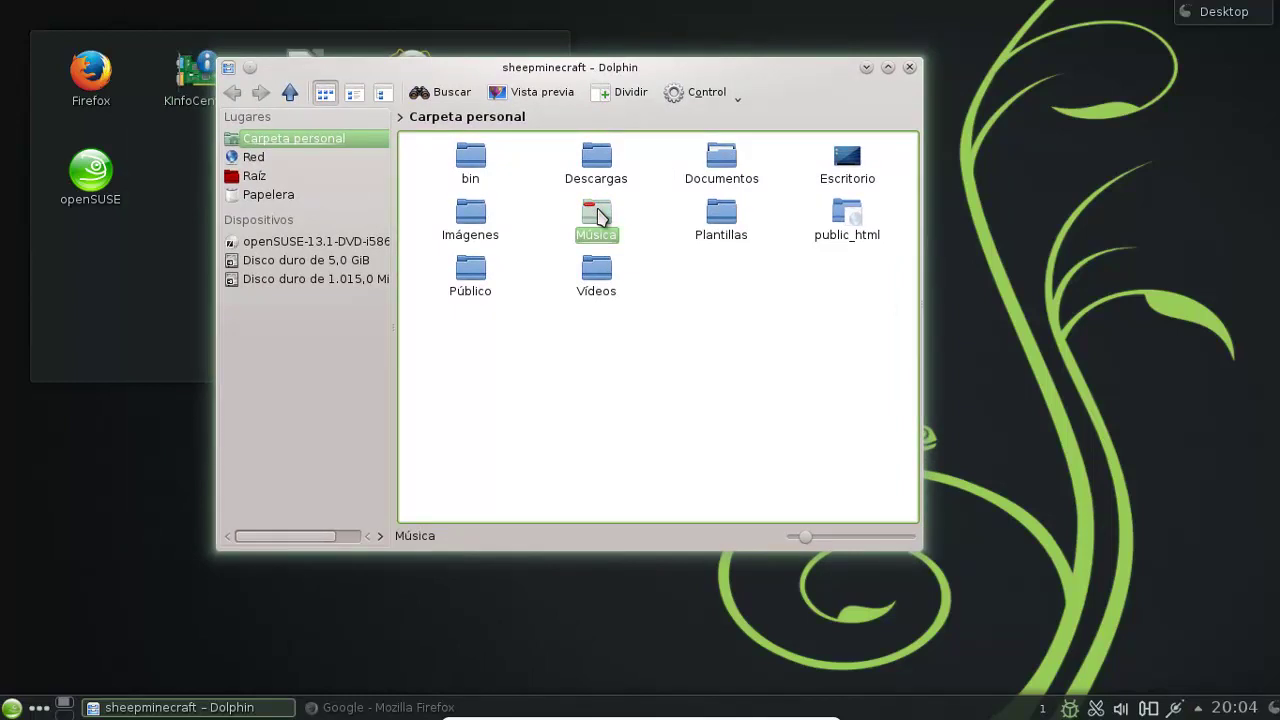
{"action": "left_click", "coordinate": [597, 215]}
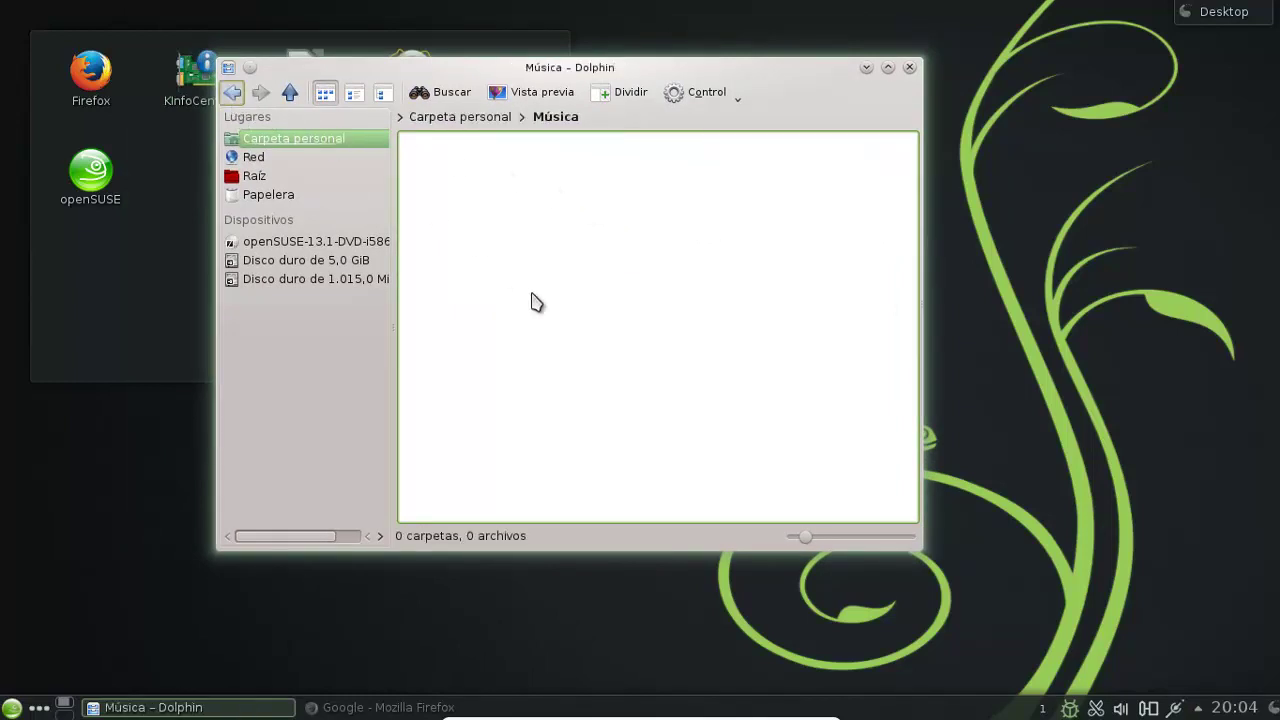
{"action": "key", "text": "alt+Left"}
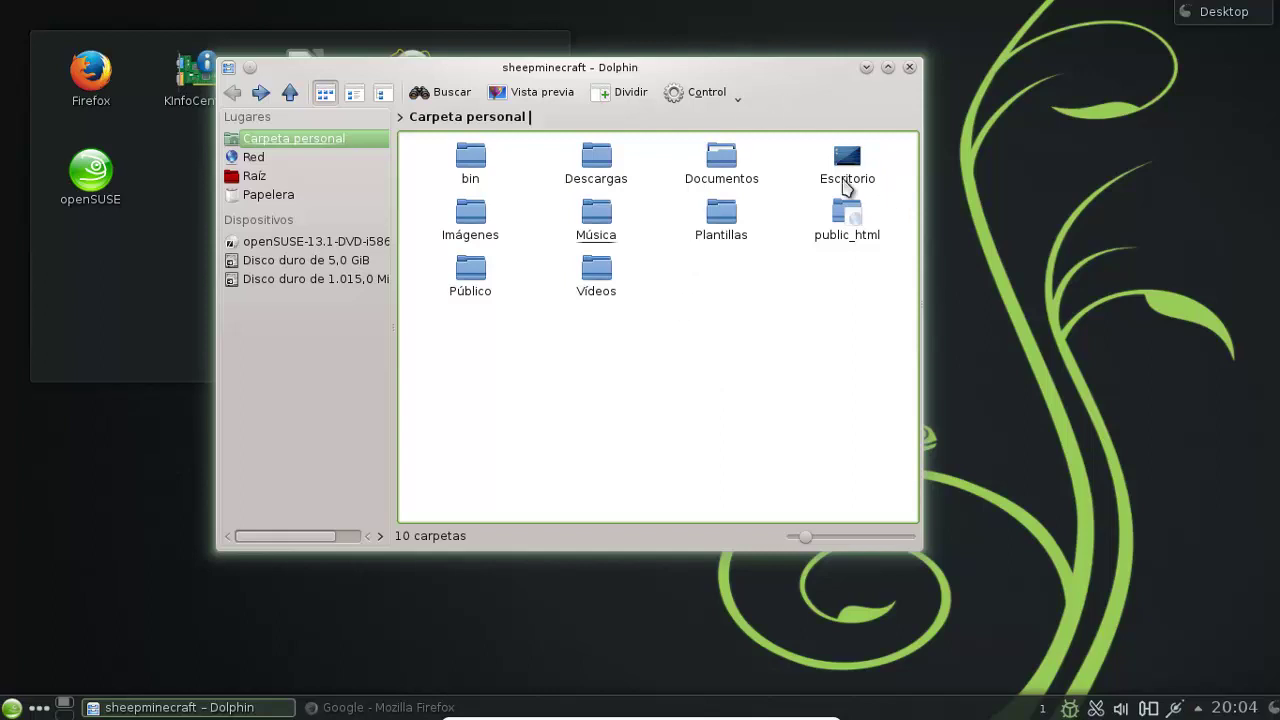
Step: Open the Escritorio folder and enlarge the icons of its files
{"action": "left_click", "coordinate": [845, 175]}
{"action": "left_click", "coordinate": [845, 172]}
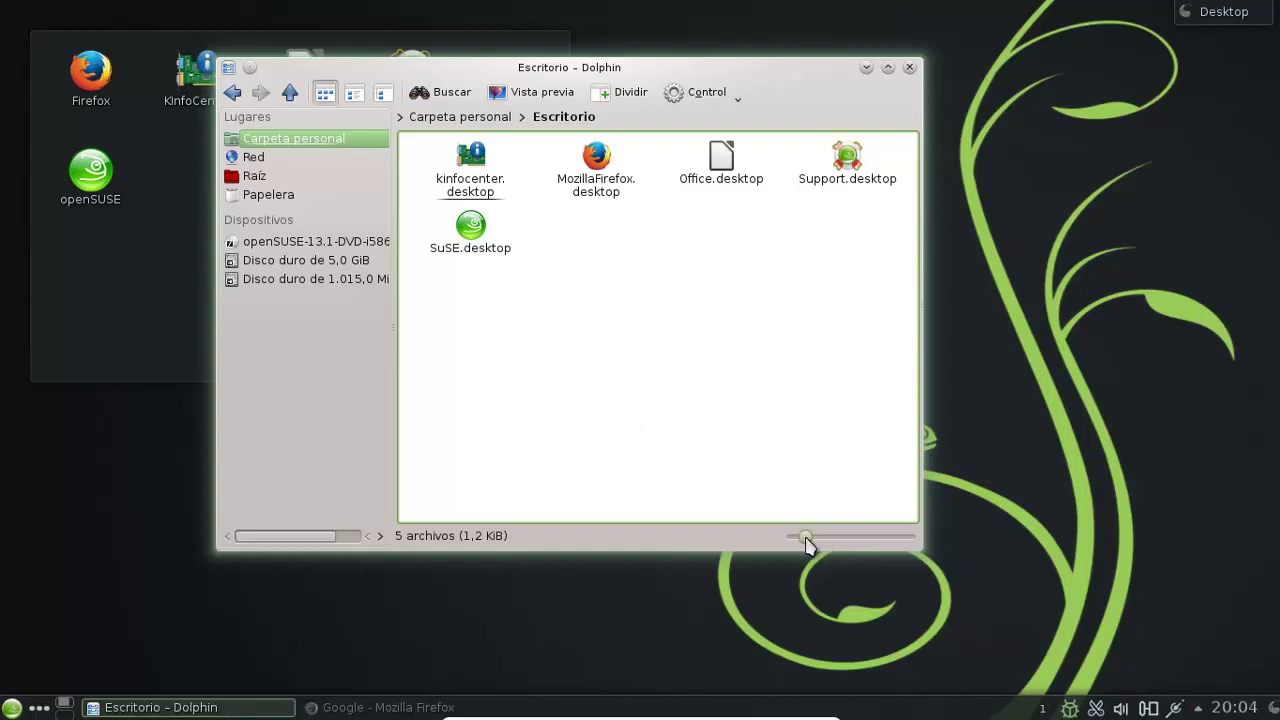
{"action": "left_click_drag", "start_coordinate": [818, 543], "coordinate": [836, 540]}
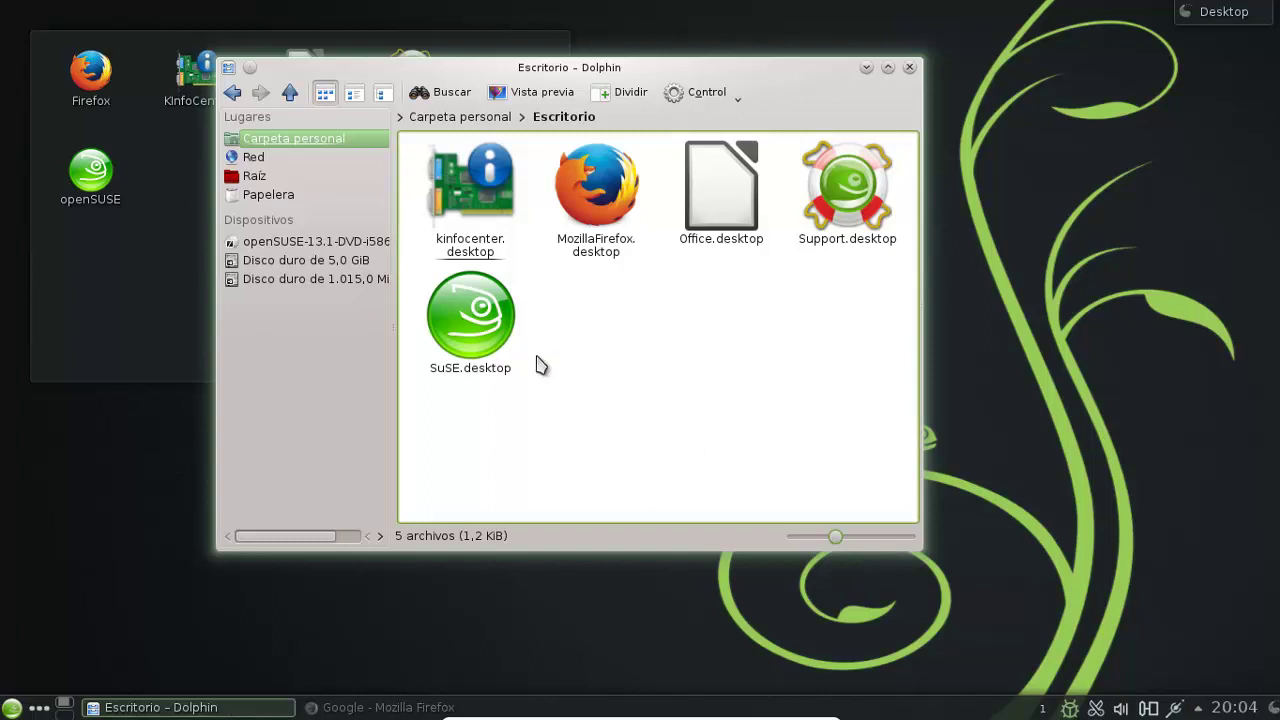
Step: View the contents of Papelera and all the folders in Raíz, and select the Disco duro de 5,0 GiB device
{"action": "left_click", "coordinate": [232, 95]}
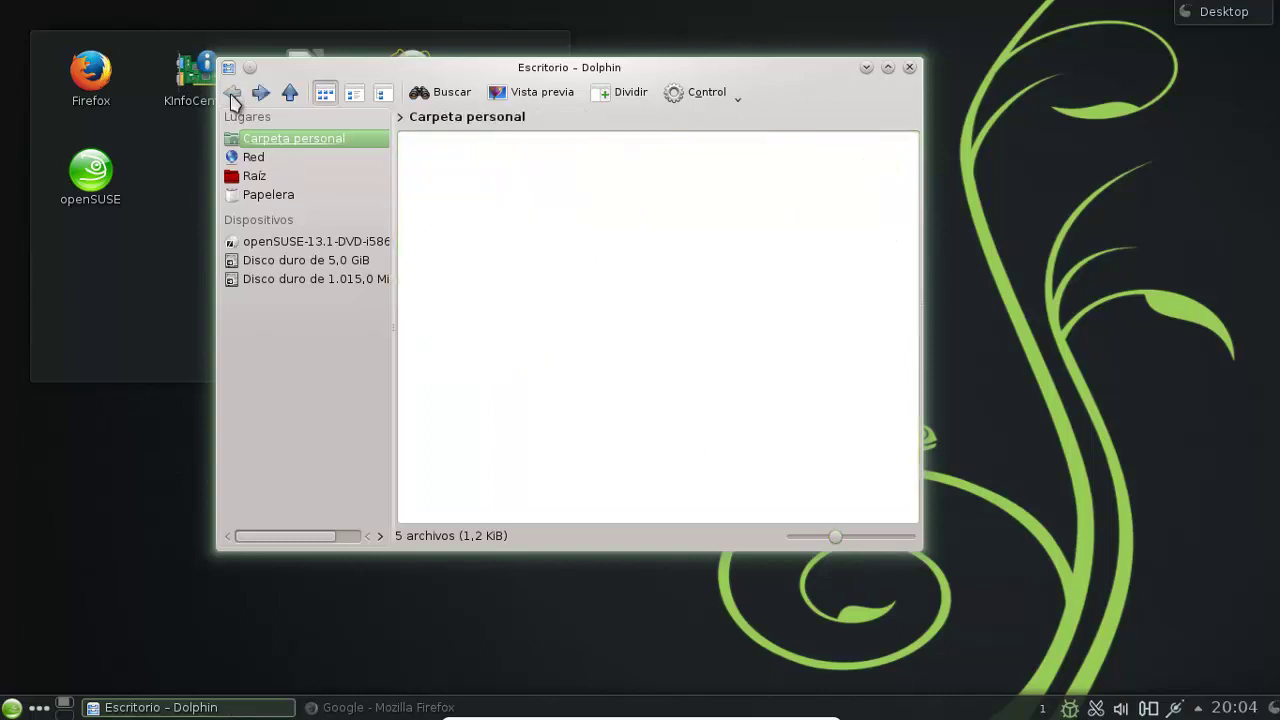
{"action": "left_click", "coordinate": [286, 198]}
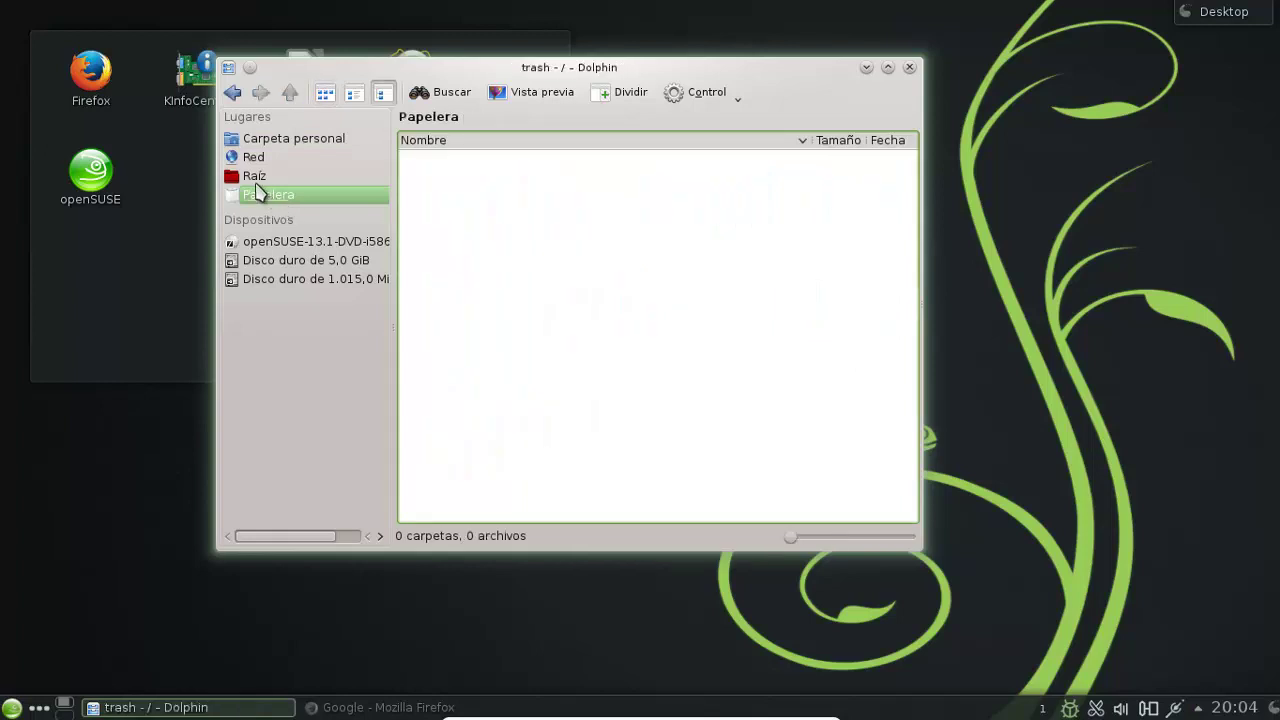
{"action": "left_click", "coordinate": [253, 178]}
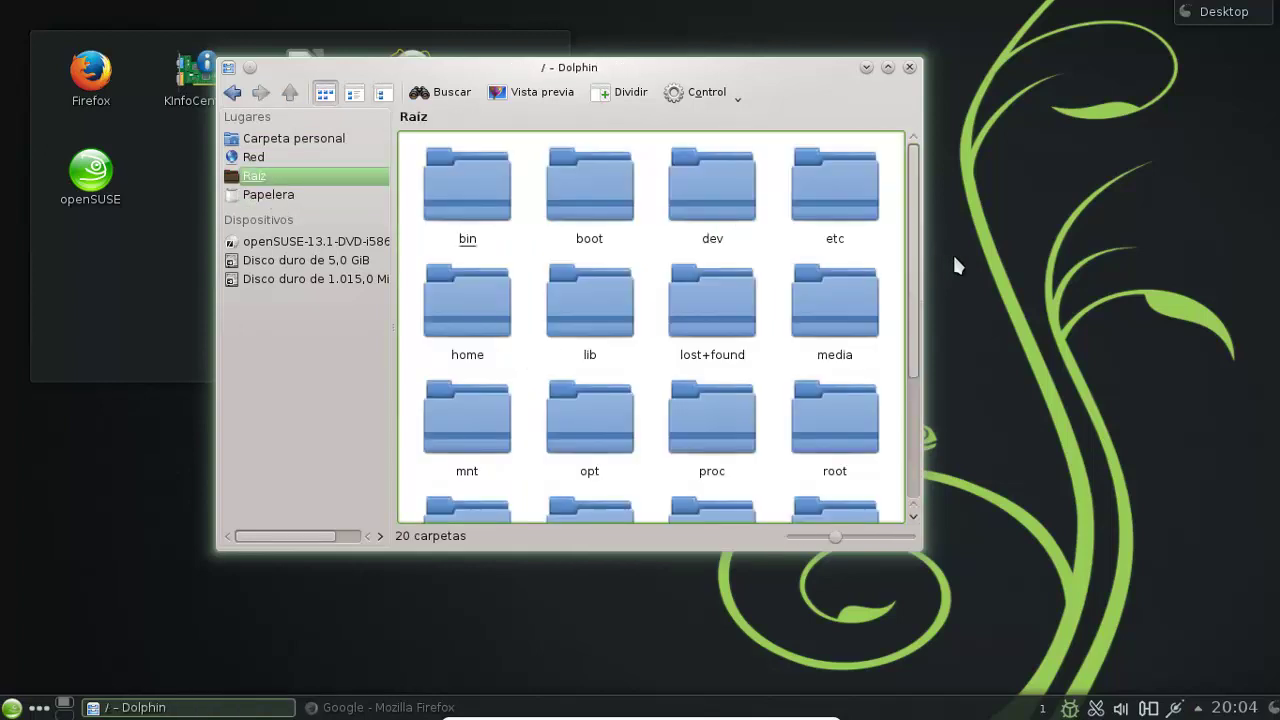
{"action": "left_click", "coordinate": [911, 420]}
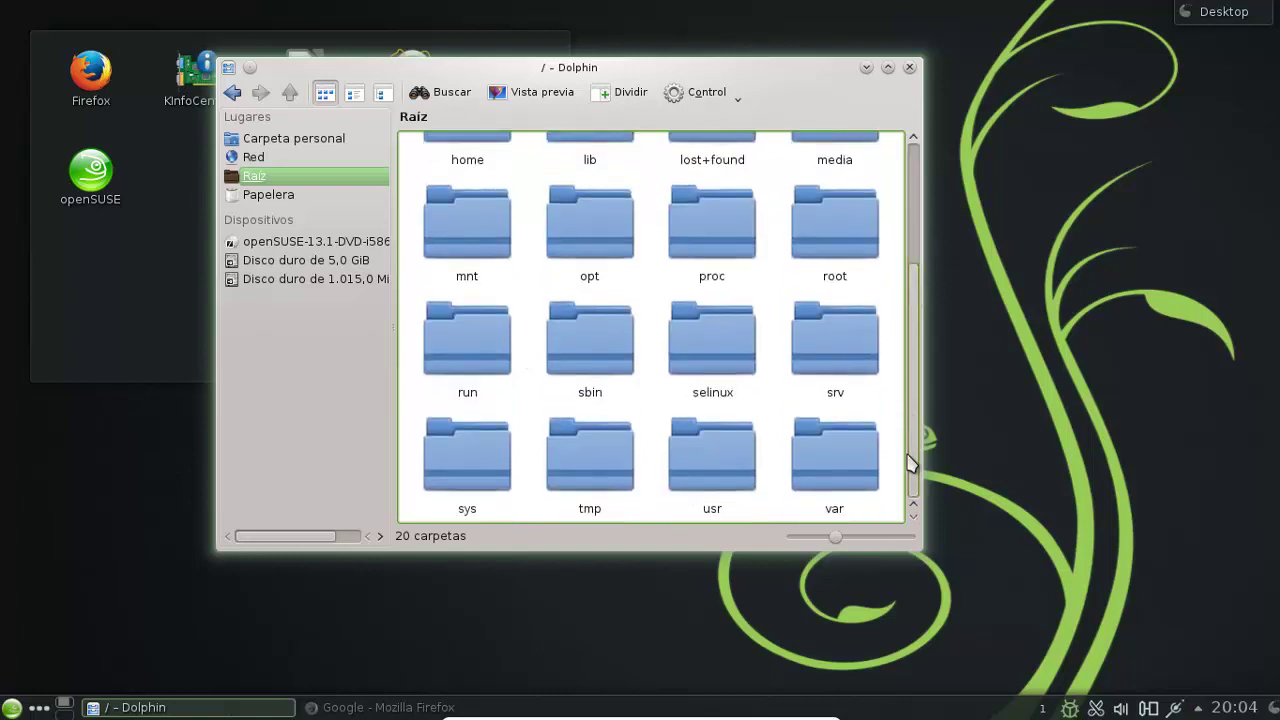
{"action": "left_click", "coordinate": [306, 264]}
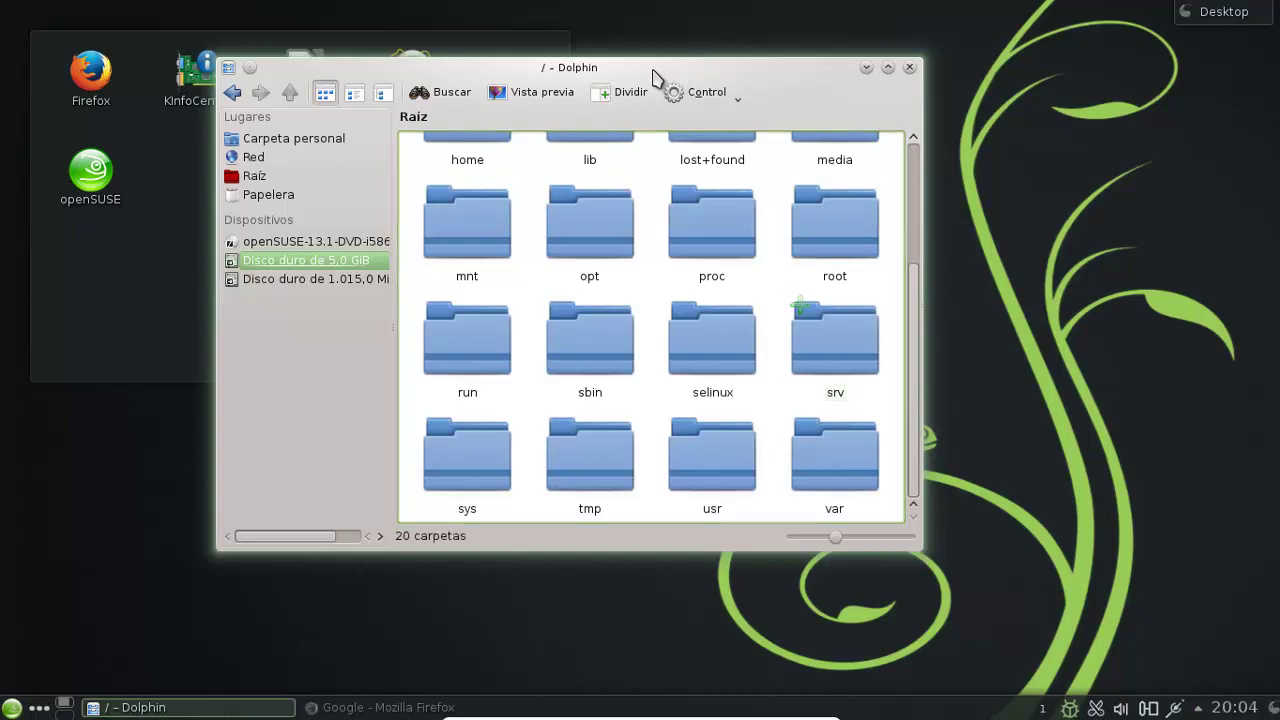
Step: Close the Dolphin window and quit Firefox, confirming the closing of both its tabs
{"action": "left_click_drag", "start_coordinate": [677, 77], "coordinate": [717, 99]}
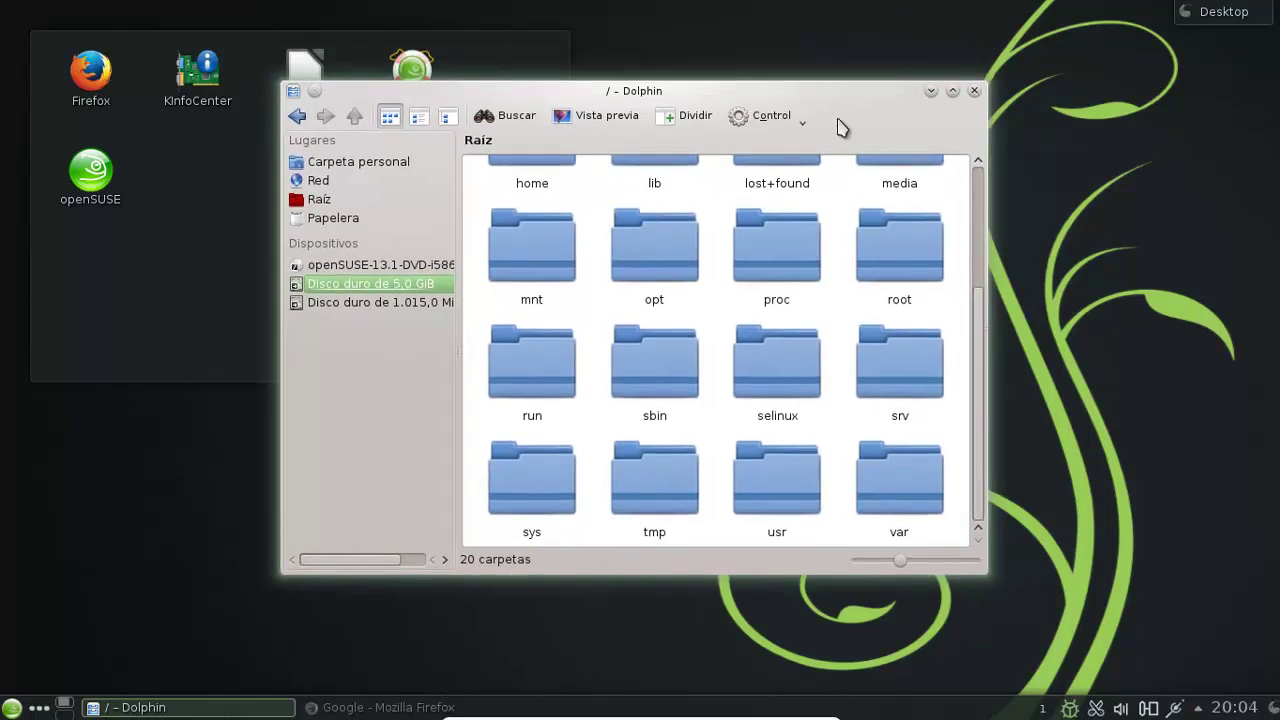
{"action": "left_click", "coordinate": [975, 92]}
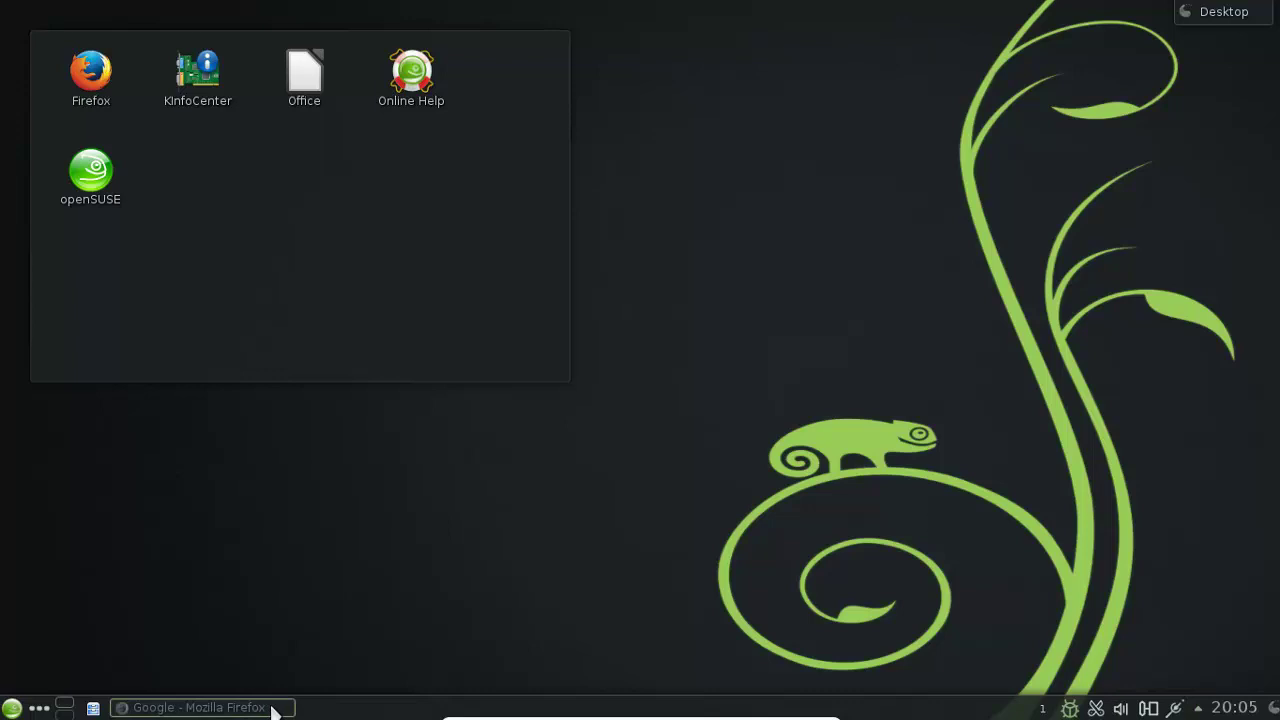
{"action": "left_click", "coordinate": [272, 708]}
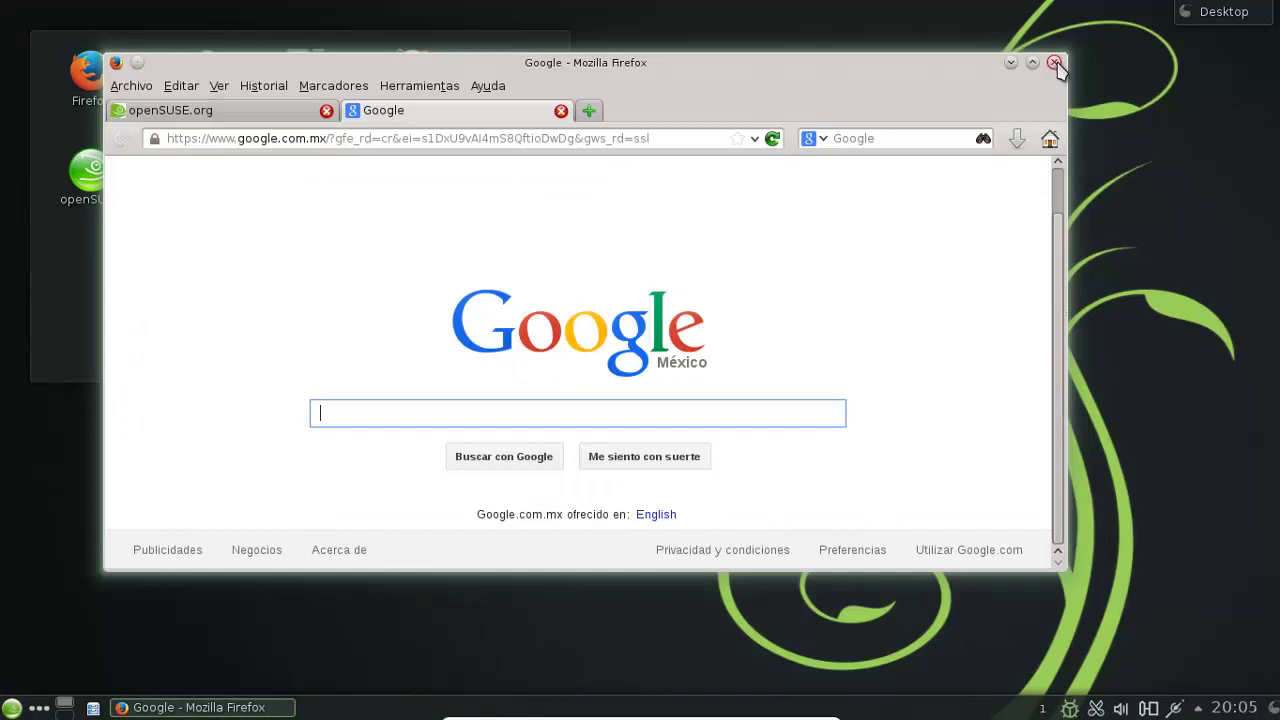
{"action": "left_click", "coordinate": [1055, 63]}
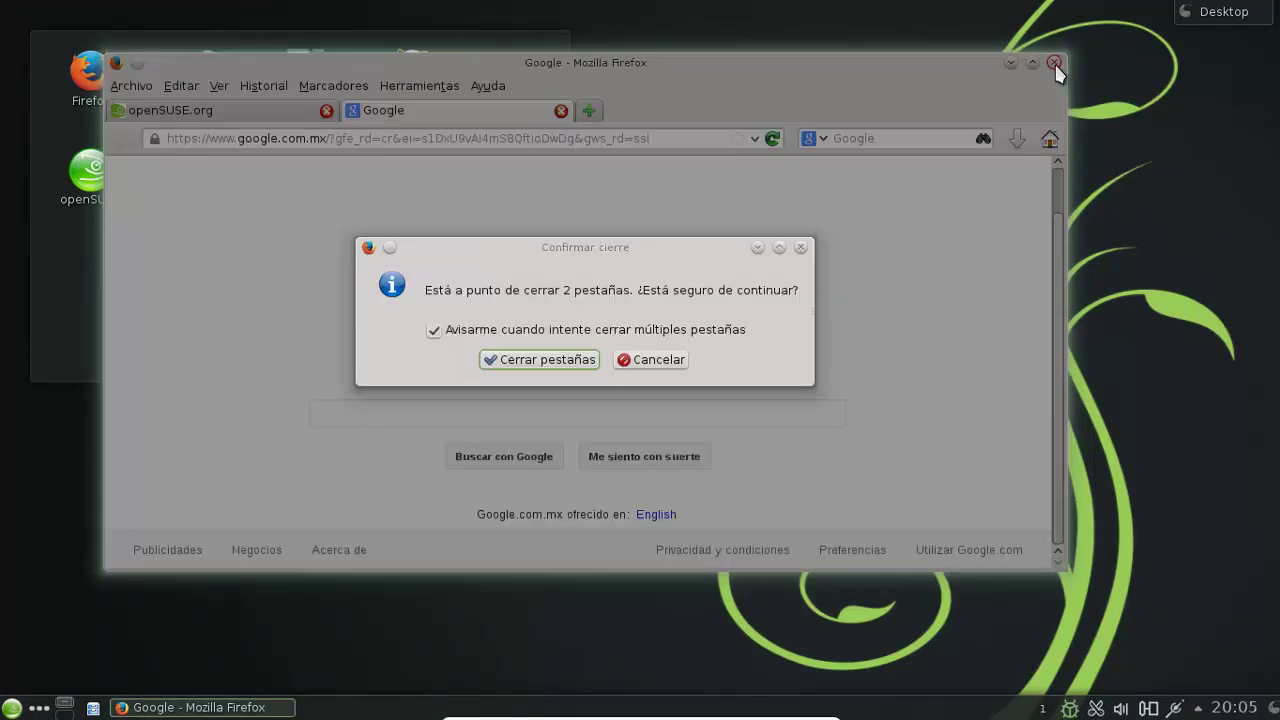
{"action": "left_click", "coordinate": [538, 360]}
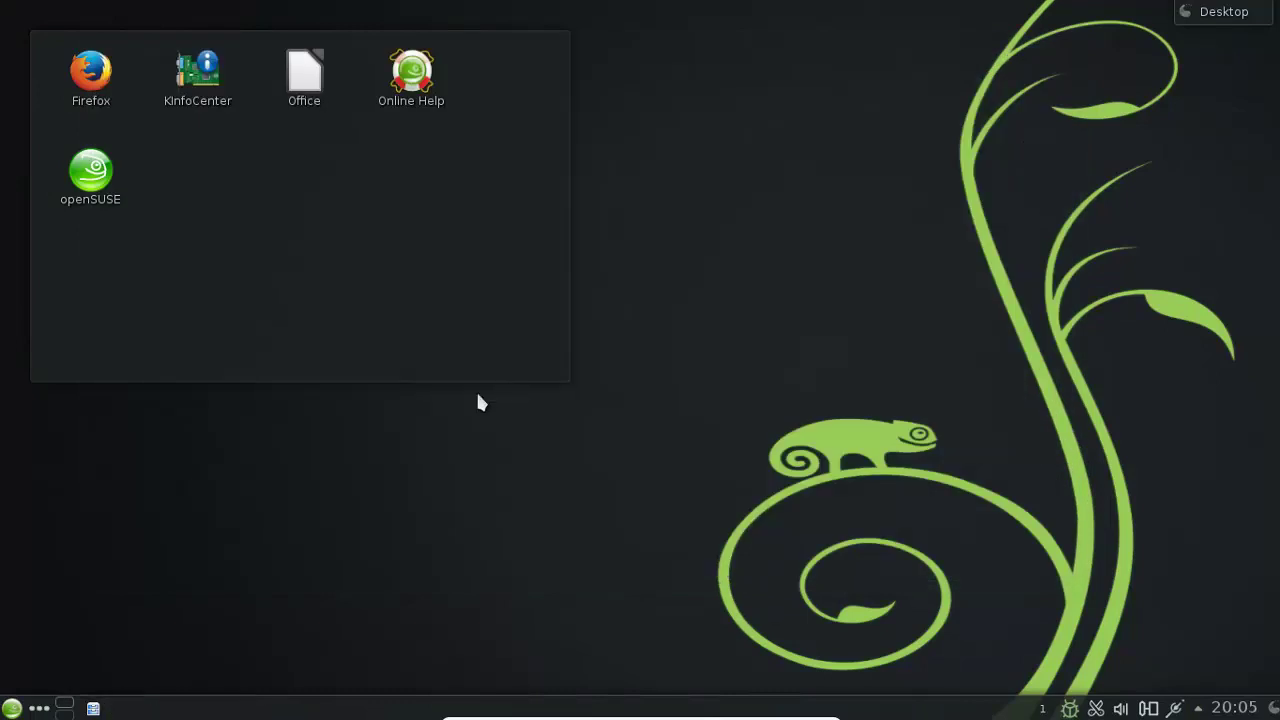
Step: Request the shutdown of the openSUSE system and view the alternatives offered for Apagar el equipo
{"action": "left_click", "coordinate": [10, 710]}
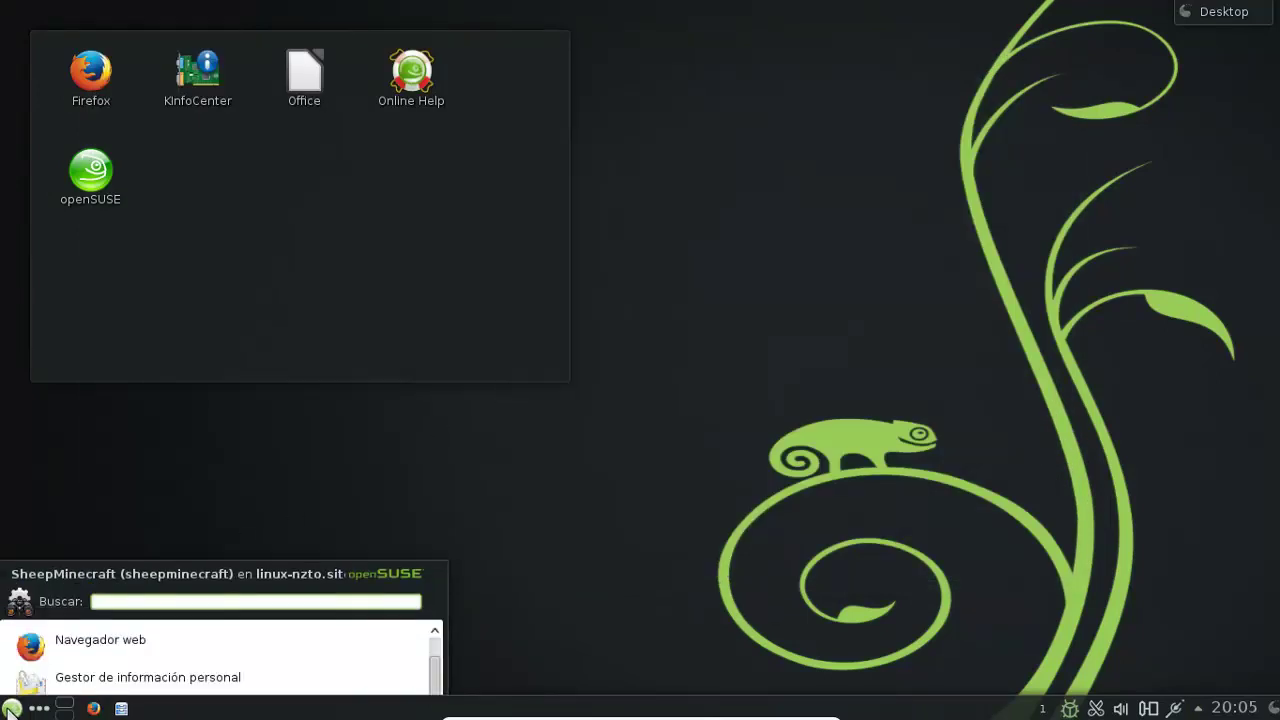
{"action": "left_click", "coordinate": [390, 648]}
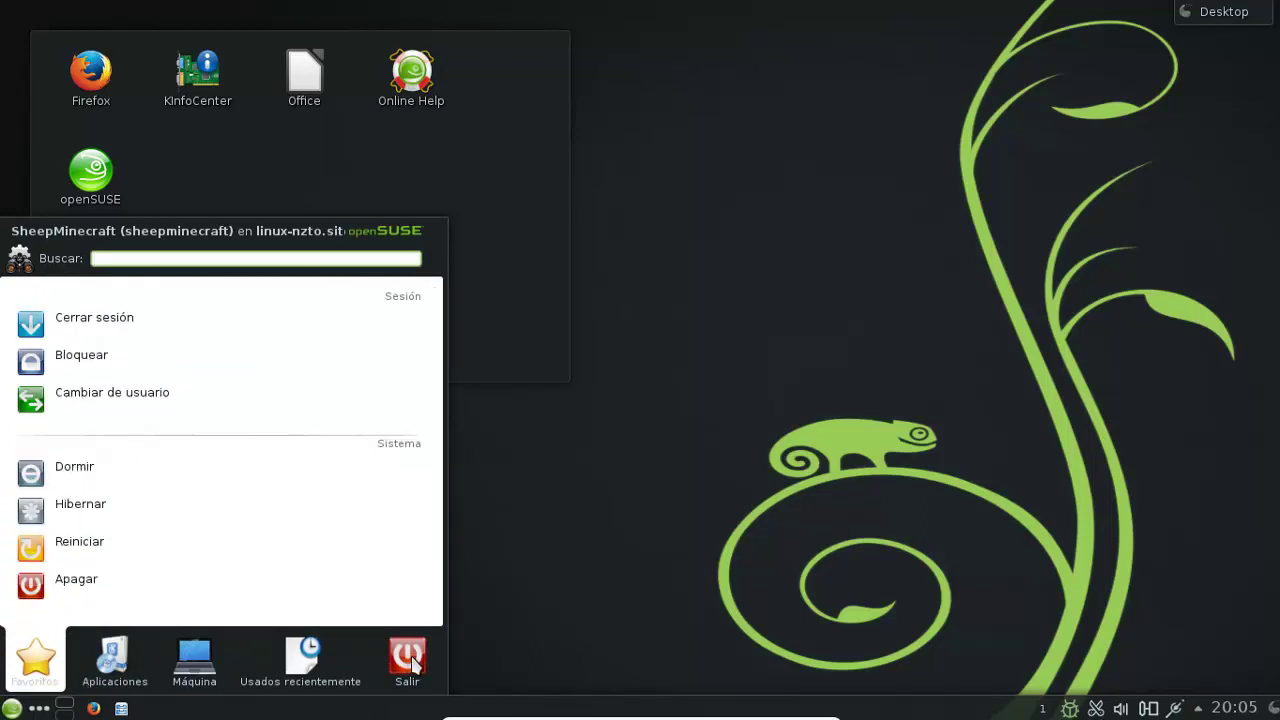
{"action": "left_click", "coordinate": [97, 594]}
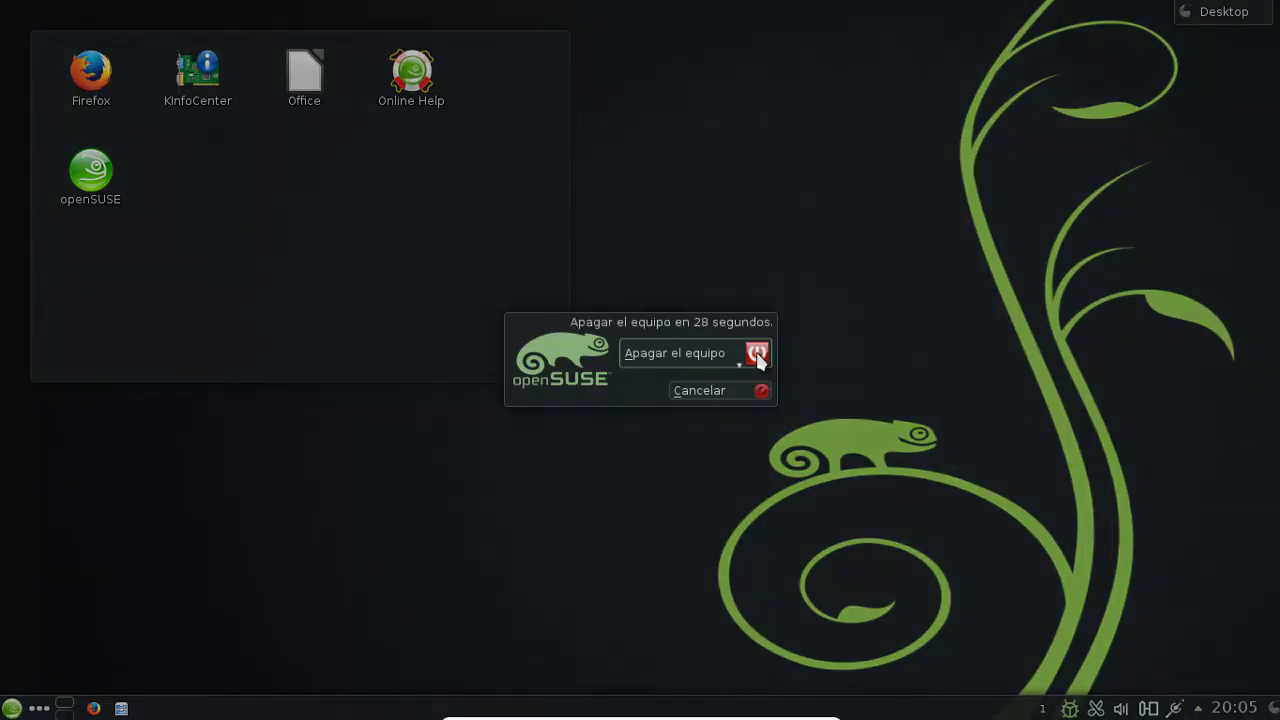
{"action": "left_click", "coordinate": [757, 356]}
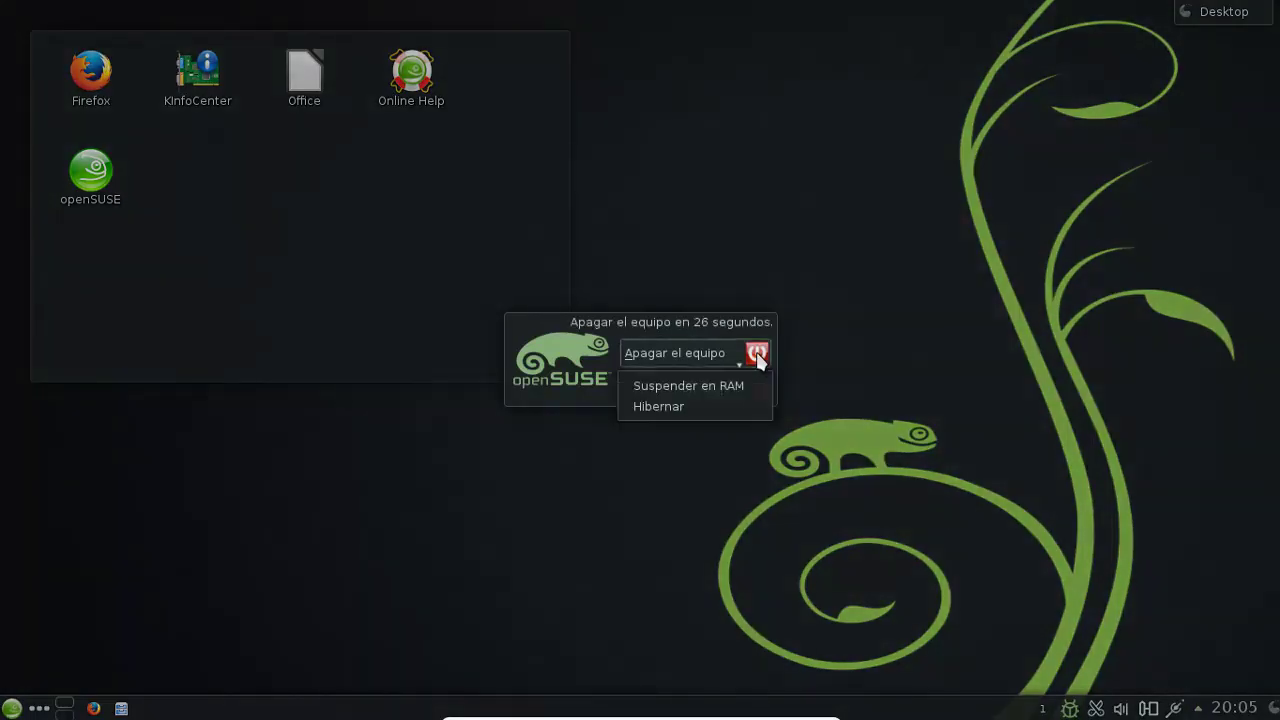
{"action": "left_click", "coordinate": [786, 357]}
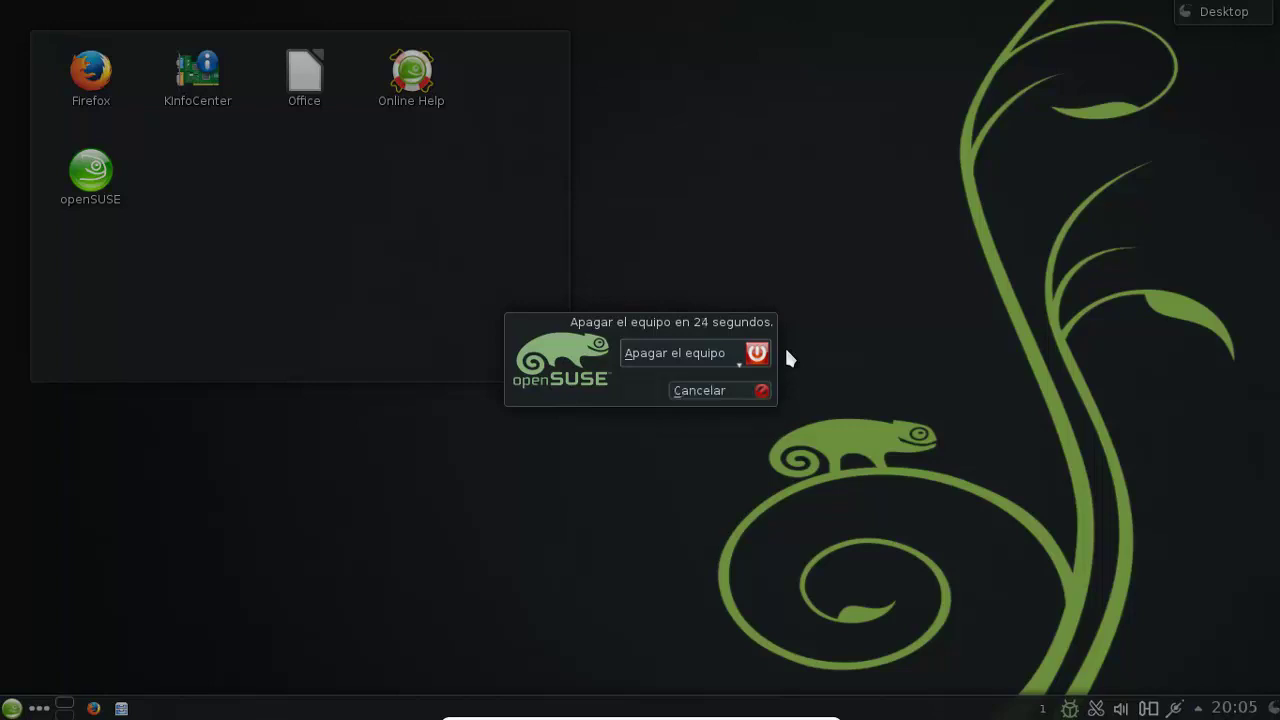